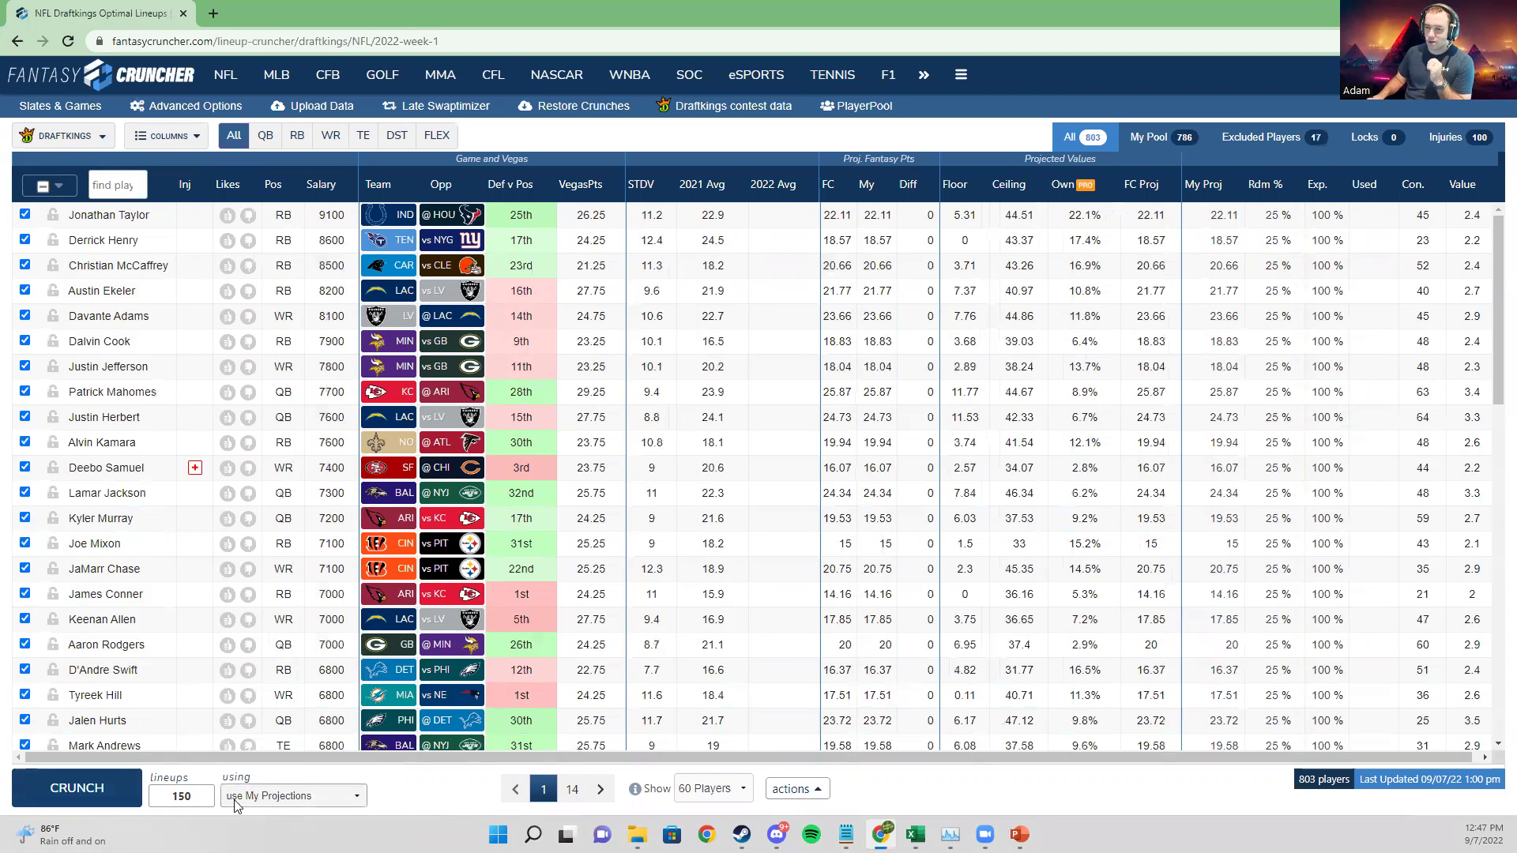
Step: Crunch 150 lineups from My Projections, producing Crunch_1 with a 158.86-point top lineup
{"action": "double_click", "coordinate": [188, 798]}
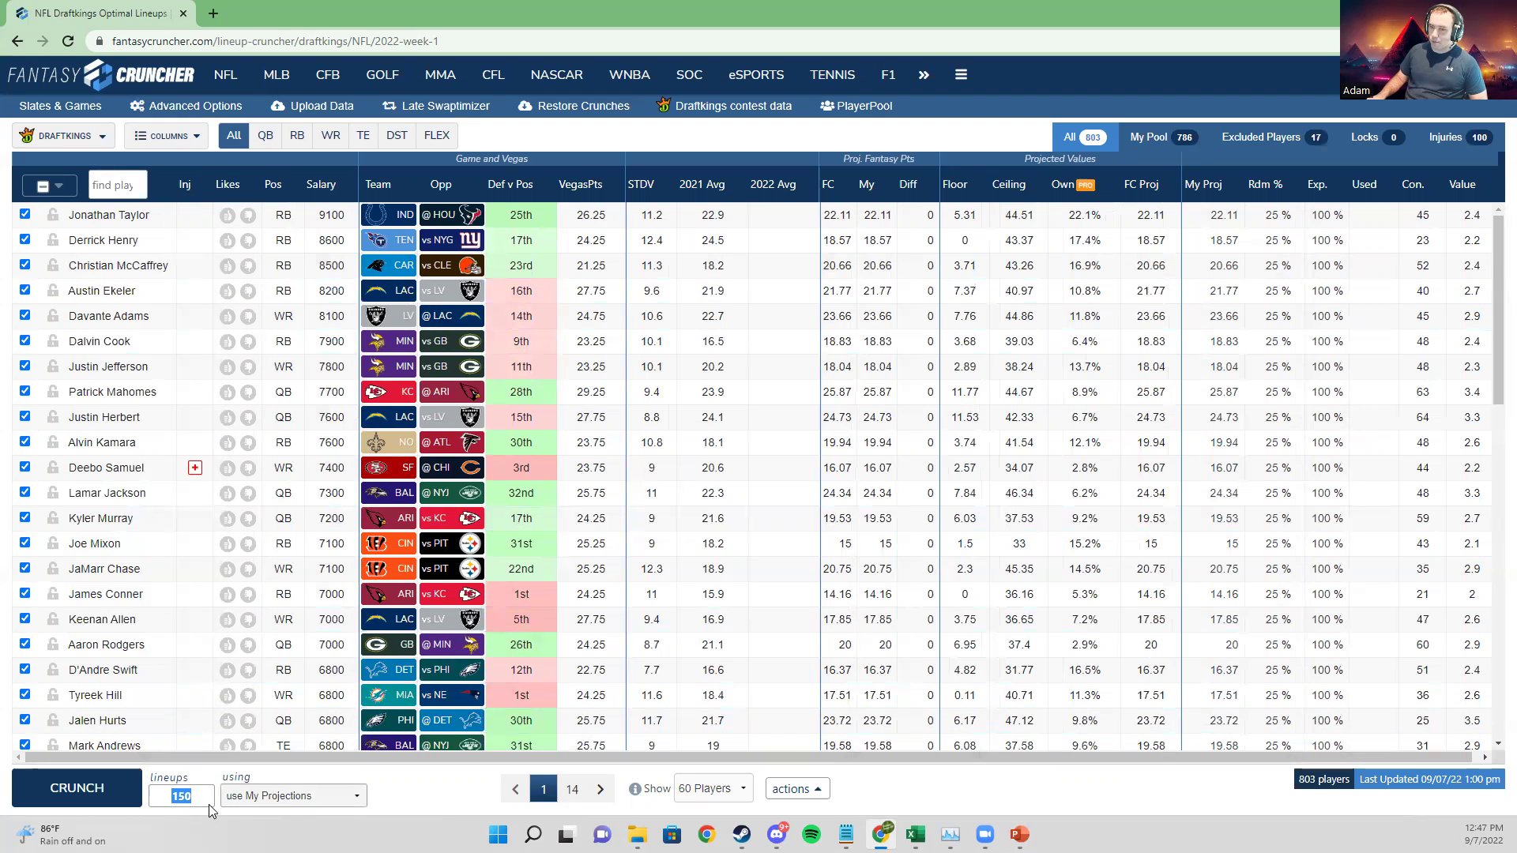
{"action": "left_click", "coordinate": [266, 796]}
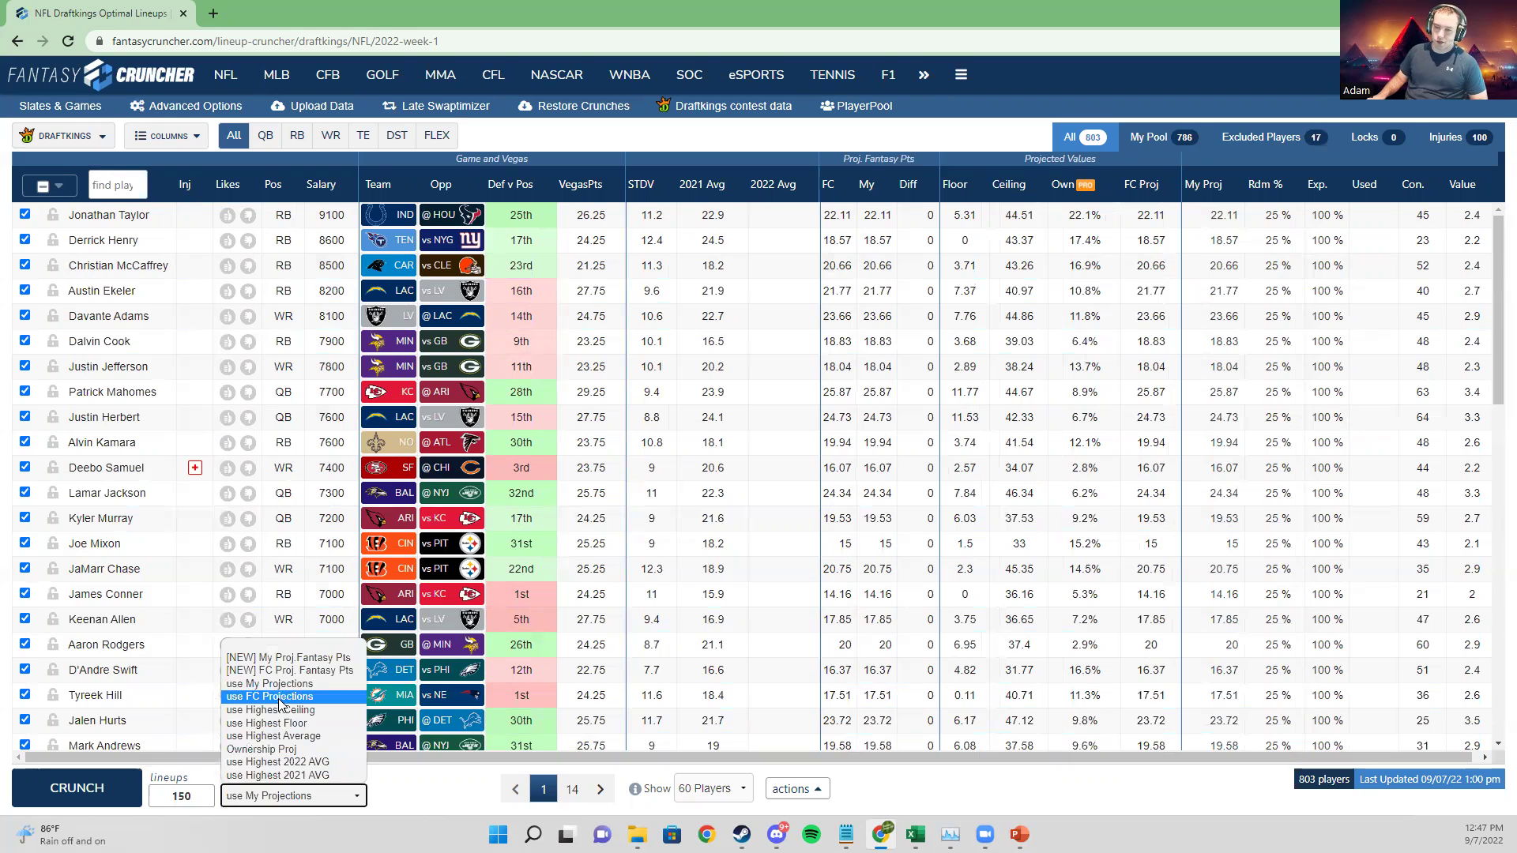
{"action": "left_click", "coordinate": [110, 768]}
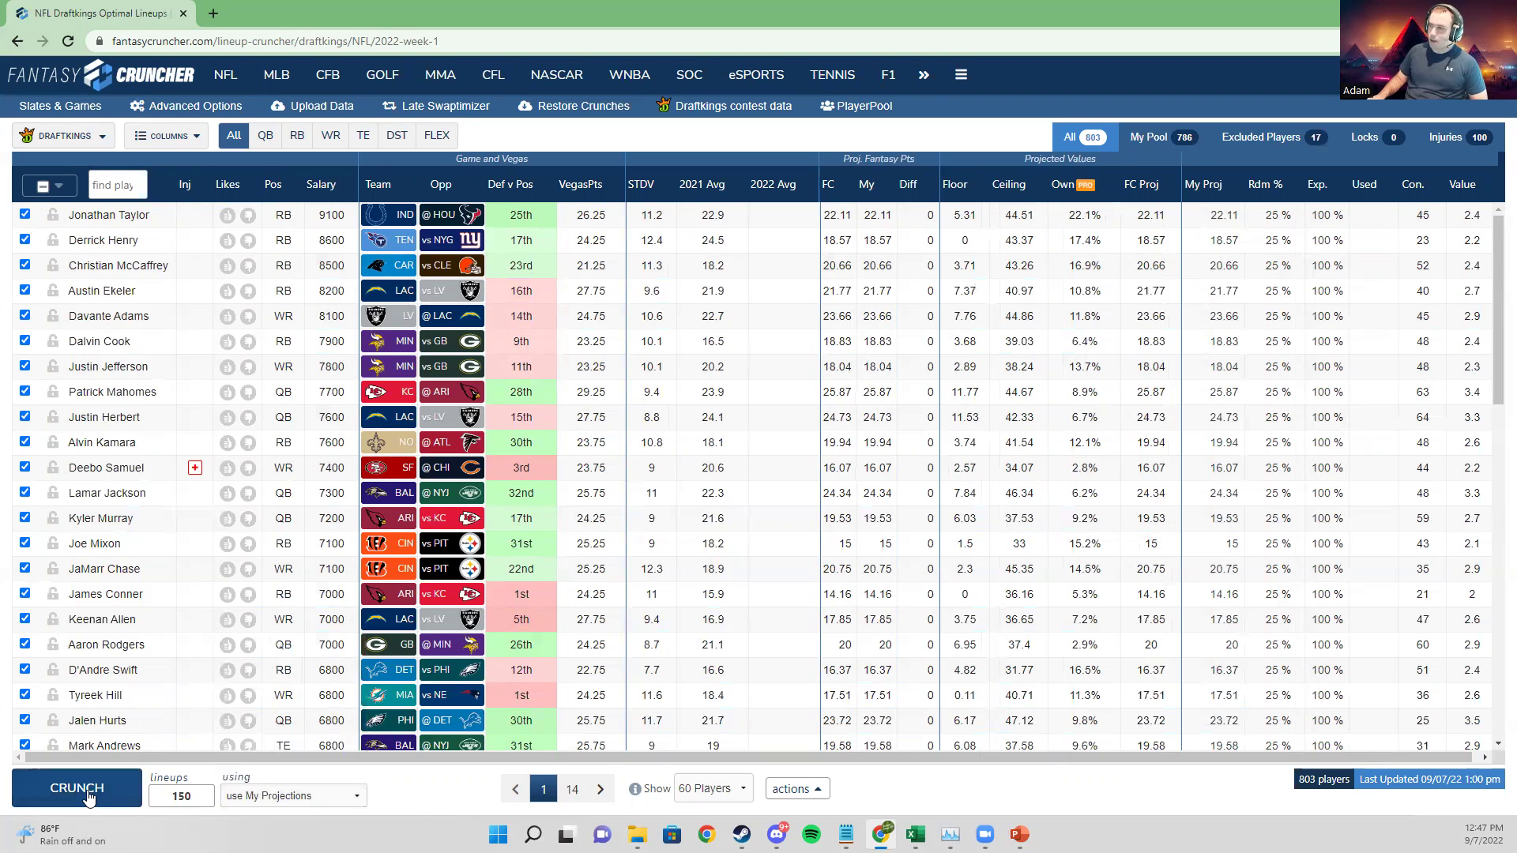
{"action": "left_click", "coordinate": [88, 795]}
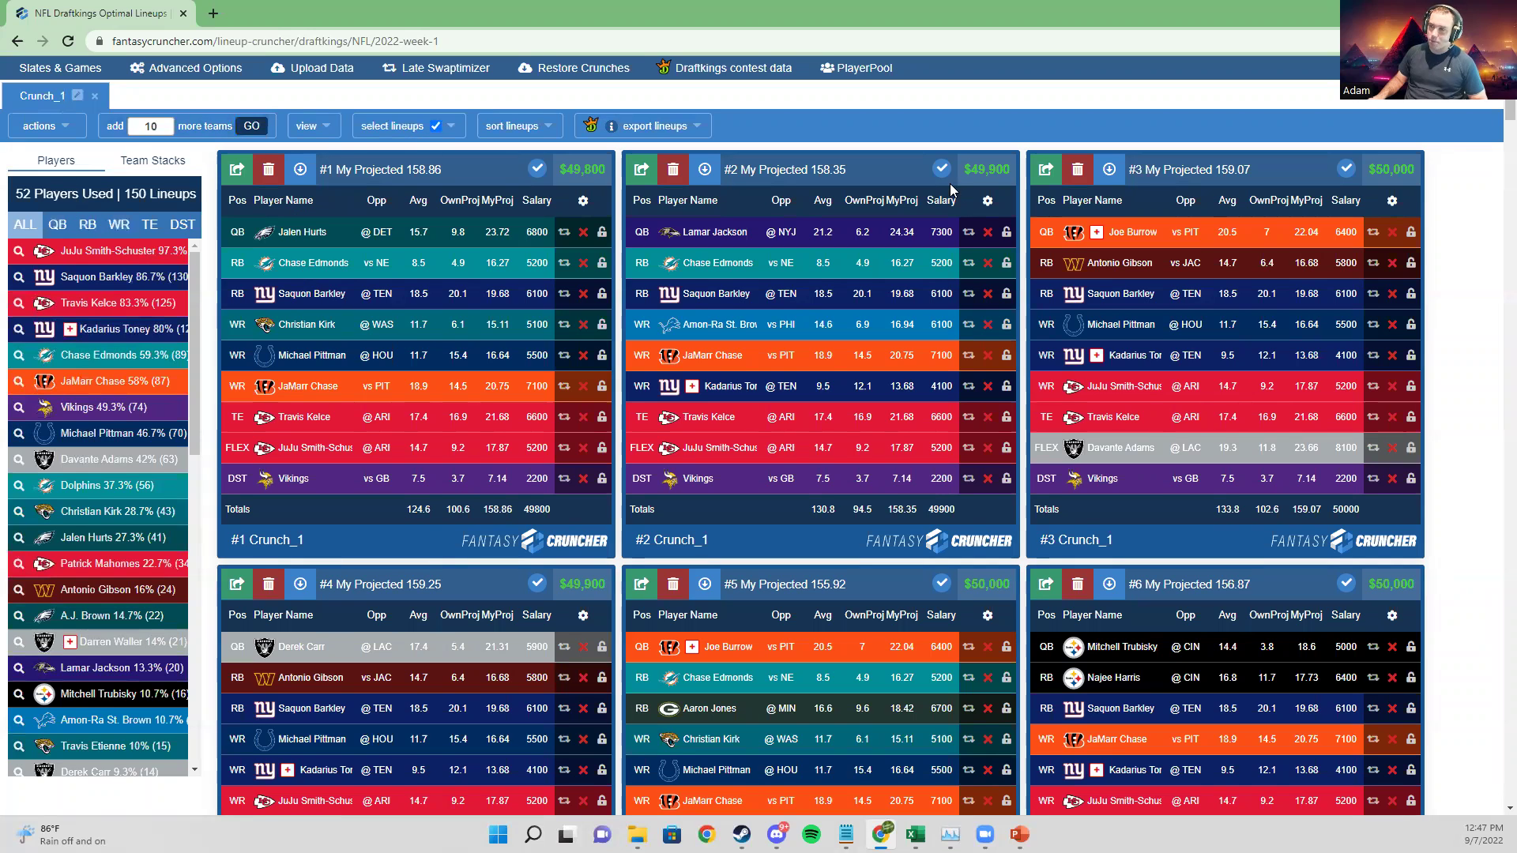
{"action": "scroll", "coordinate": [383, 385], "scroll_direction": "up", "scroll_amount": 2}
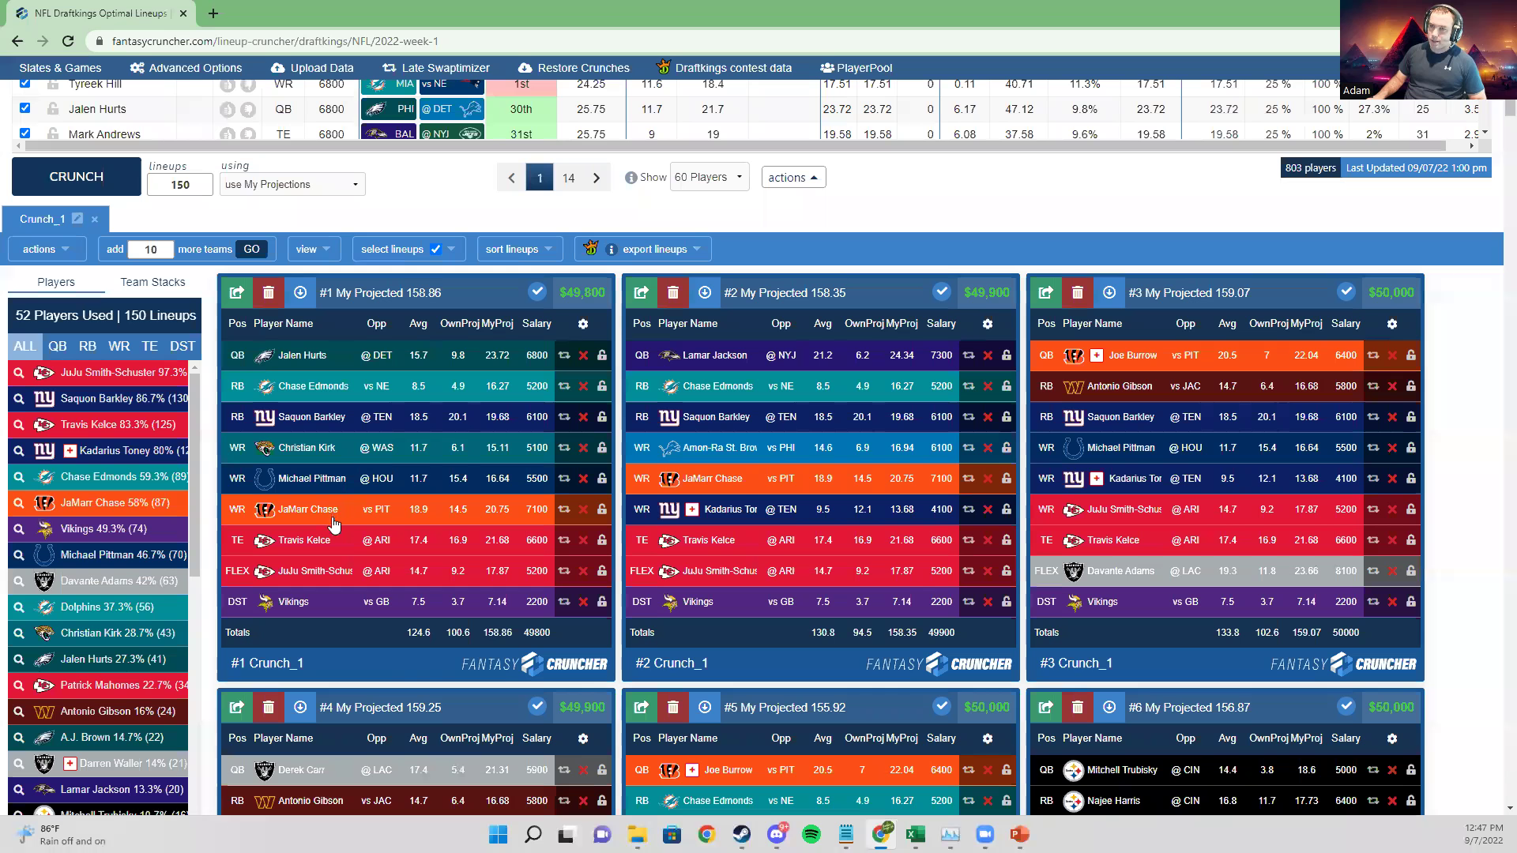
{"action": "scroll", "coordinate": [378, 504], "scroll_direction": "up", "scroll_amount": 8}
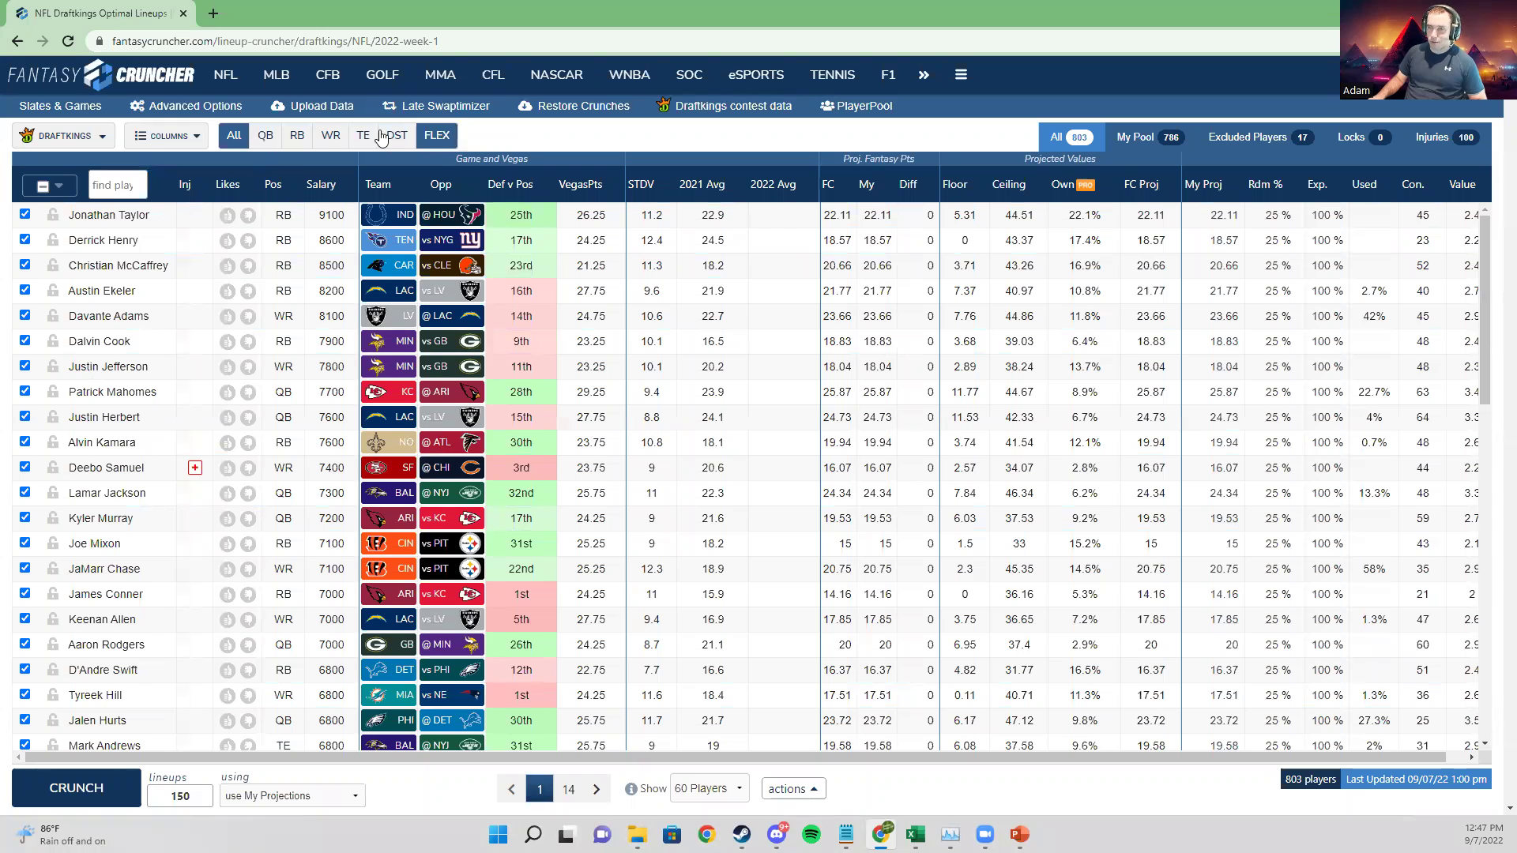
{"action": "scroll", "coordinate": [317, 535], "scroll_direction": "down", "scroll_amount": 1}
{"action": "scroll", "coordinate": [317, 535], "scroll_direction": "down", "scroll_amount": 3}
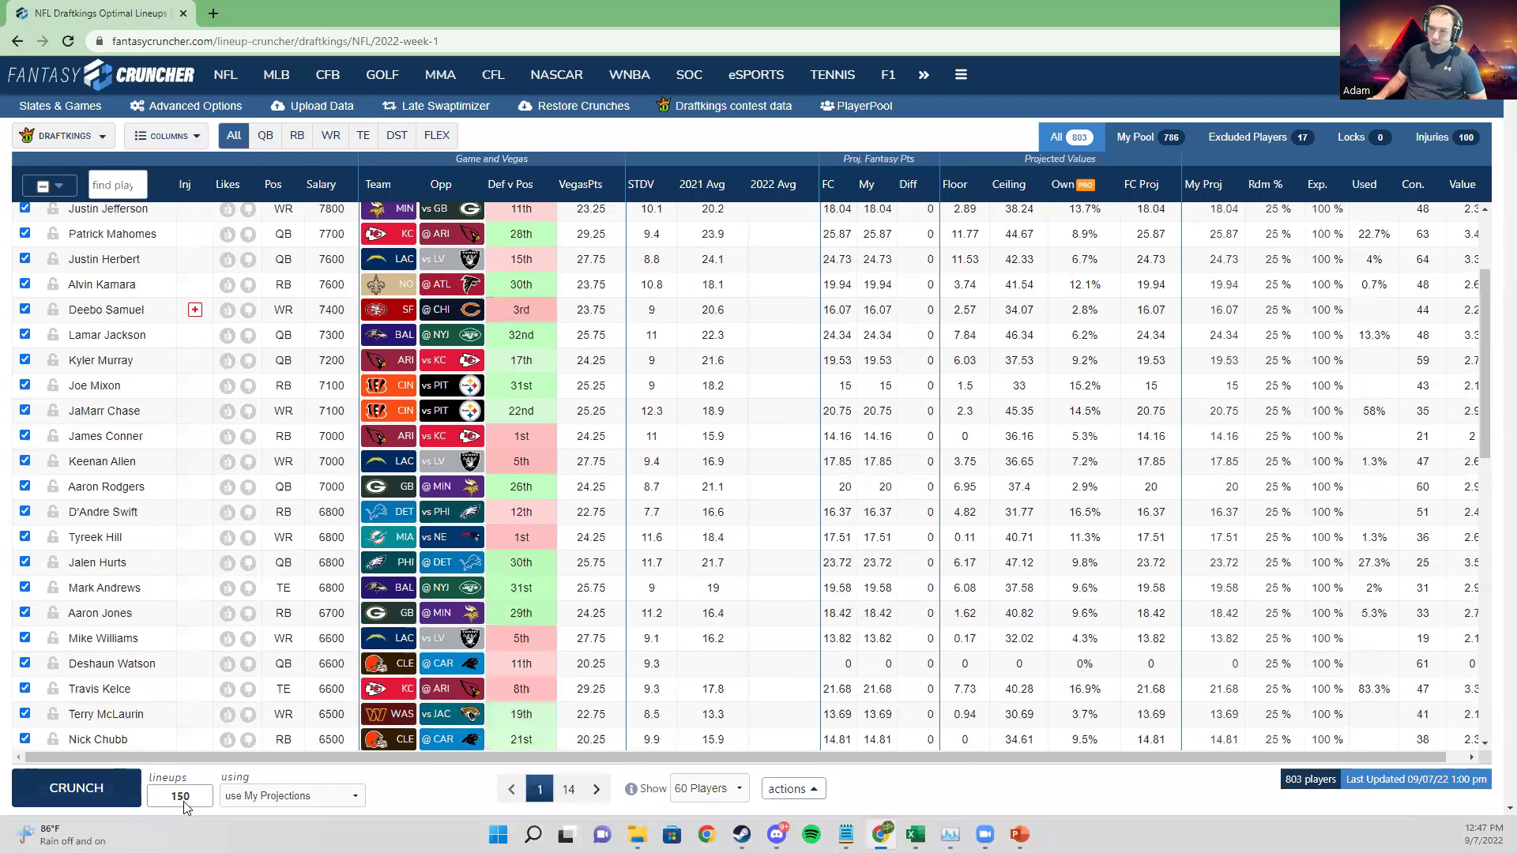
{"action": "scroll", "coordinate": [419, 785], "scroll_direction": "down", "scroll_amount": 3}
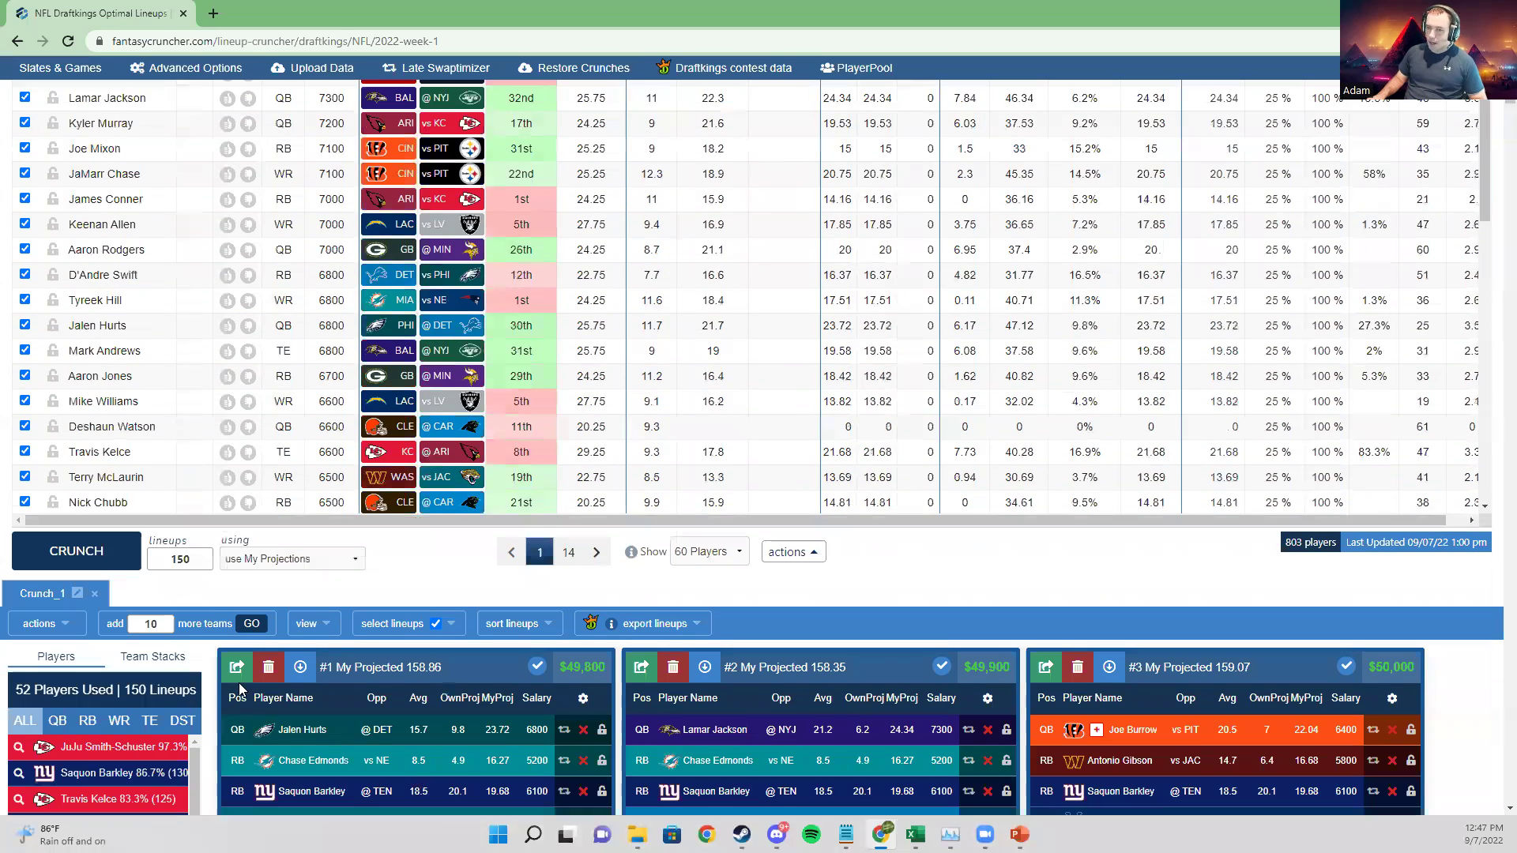
{"action": "scroll", "coordinate": [175, 356], "scroll_direction": "down", "scroll_amount": 5}
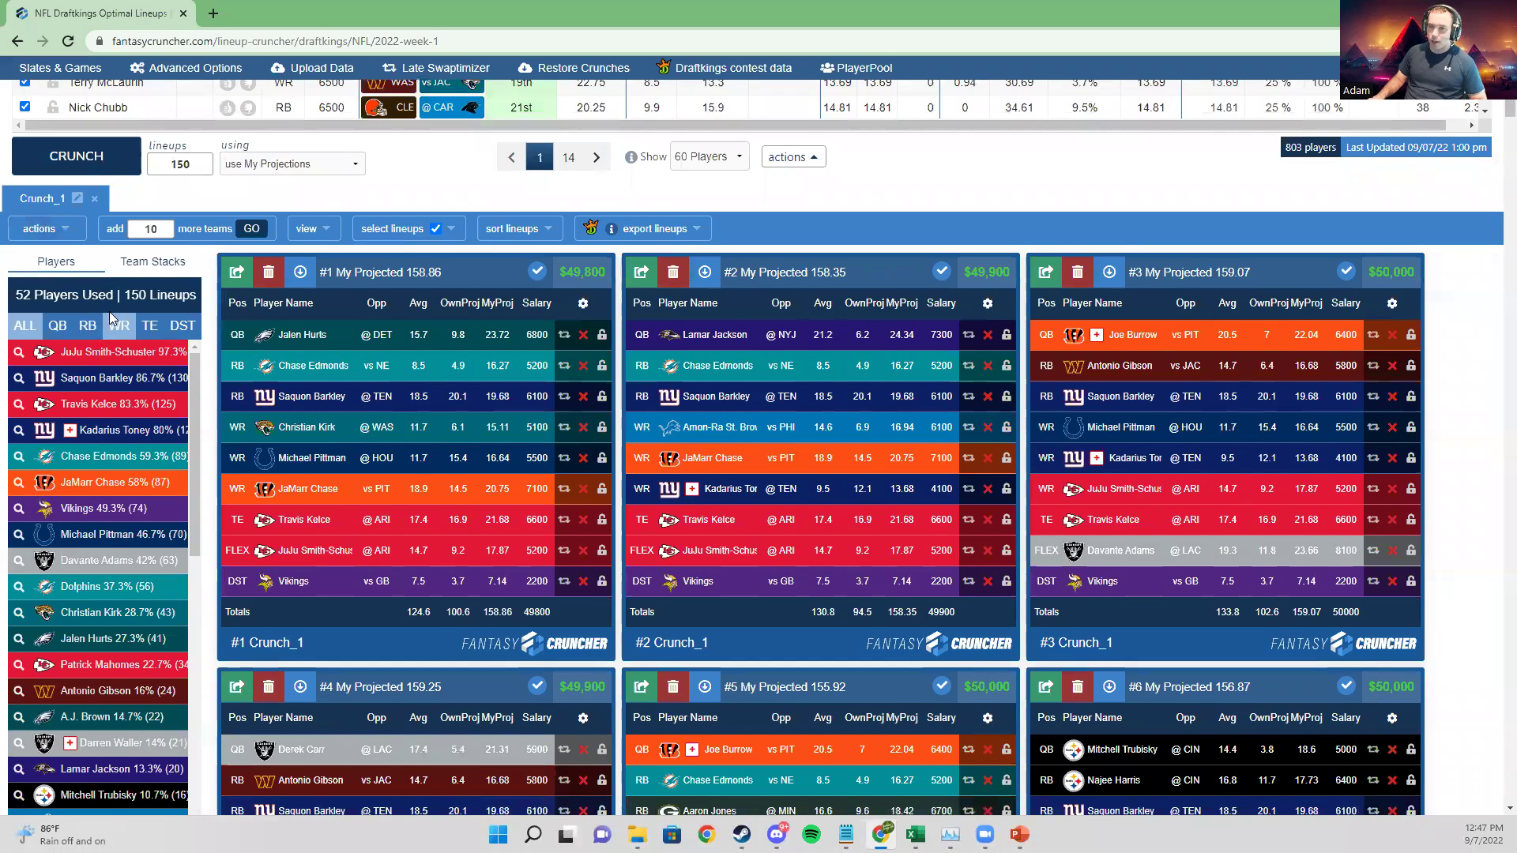
{"action": "scroll", "coordinate": [143, 345], "scroll_direction": "down", "scroll_amount": 1}
{"action": "scroll", "coordinate": [162, 162], "scroll_direction": "down", "scroll_amount": 1}
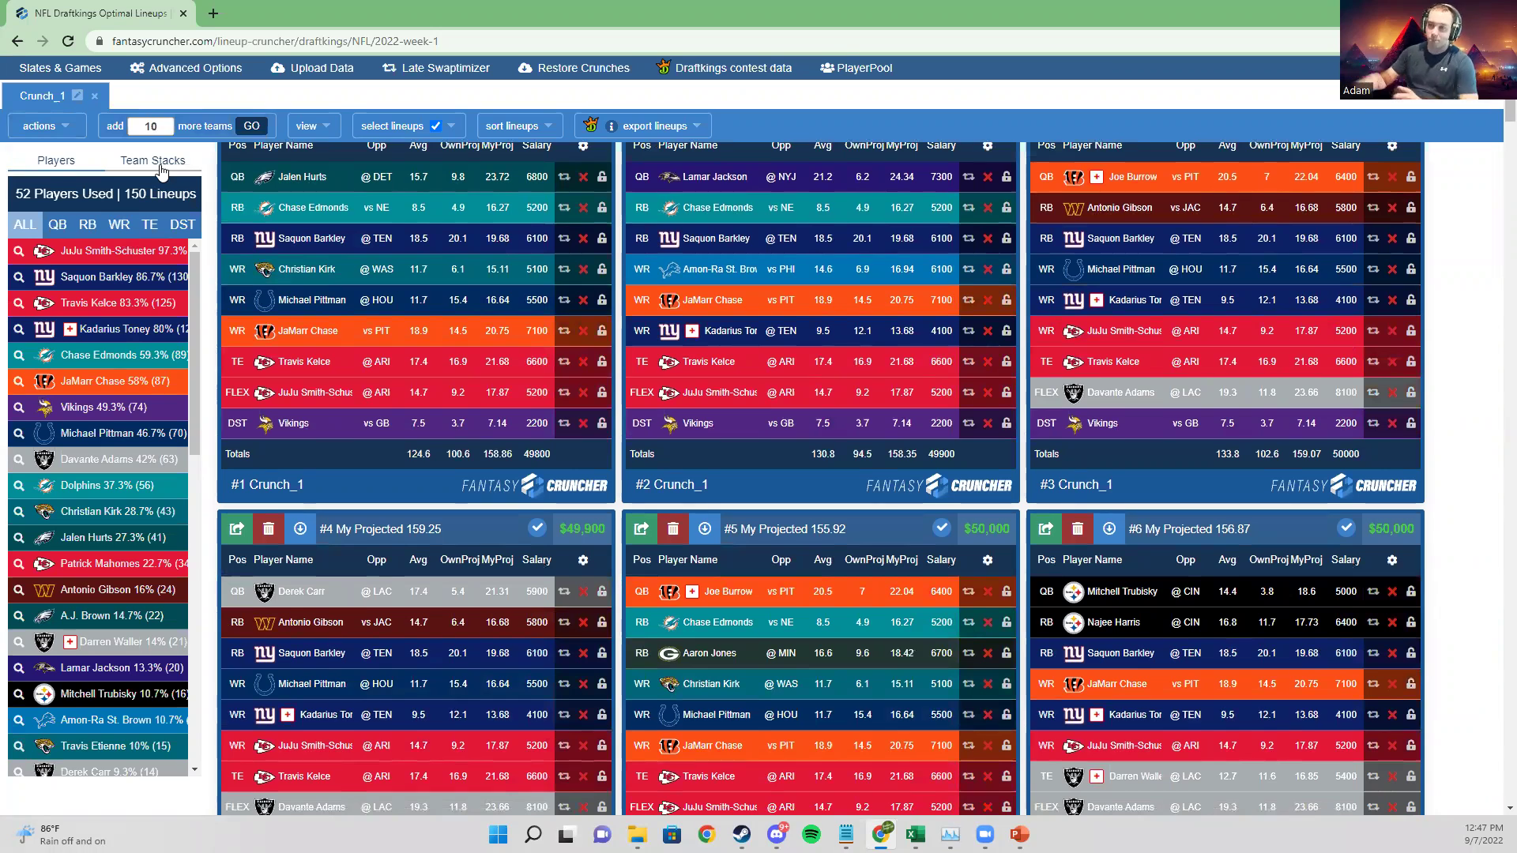
{"action": "scroll", "coordinate": [312, 286], "scroll_direction": "up", "scroll_amount": 2}
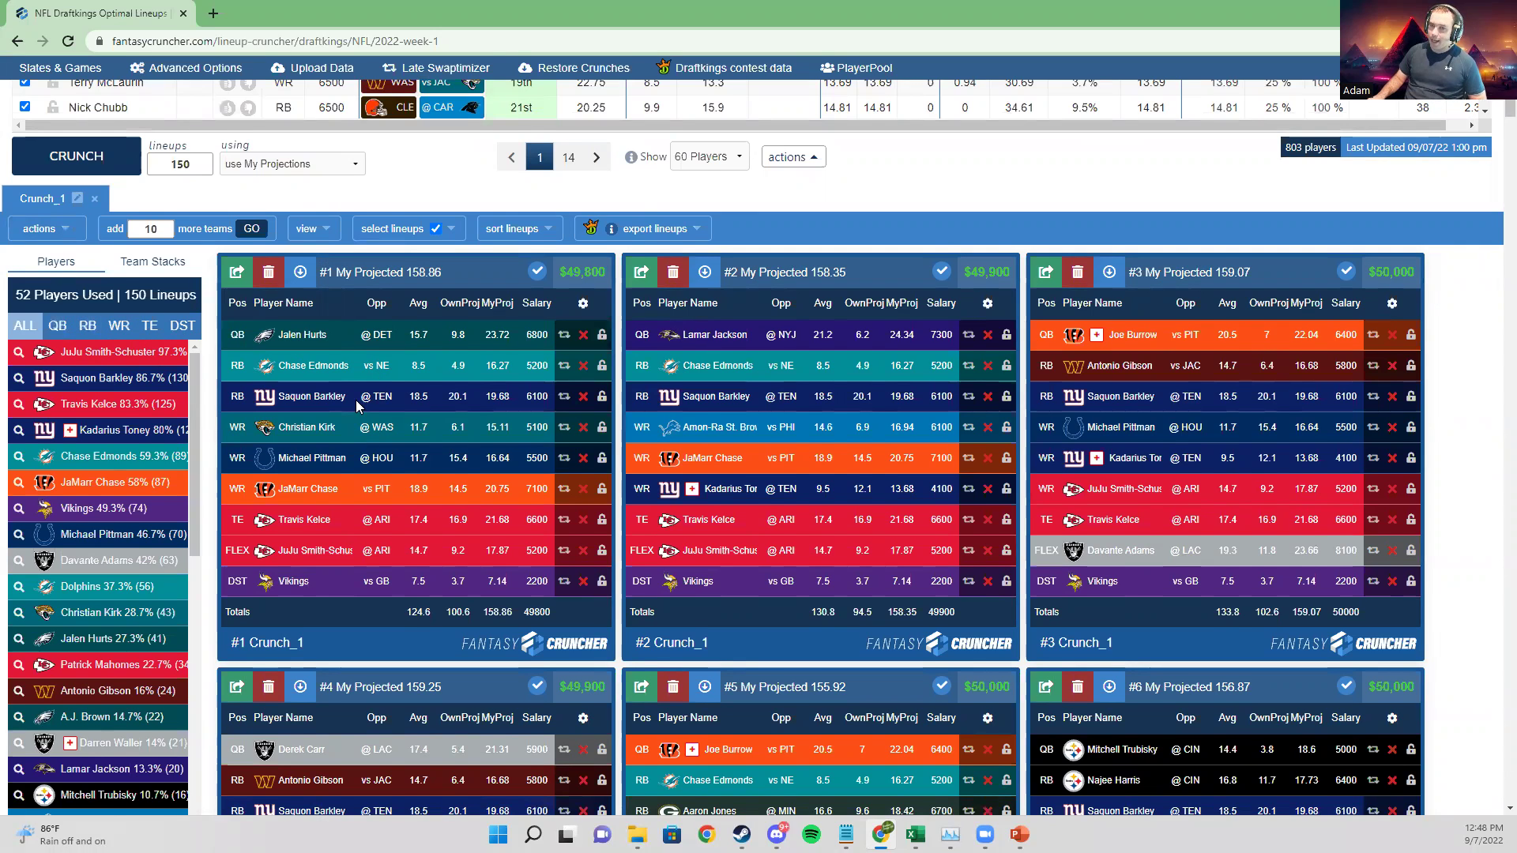
{"action": "scroll", "coordinate": [58, 303], "scroll_direction": "down", "scroll_amount": 1}
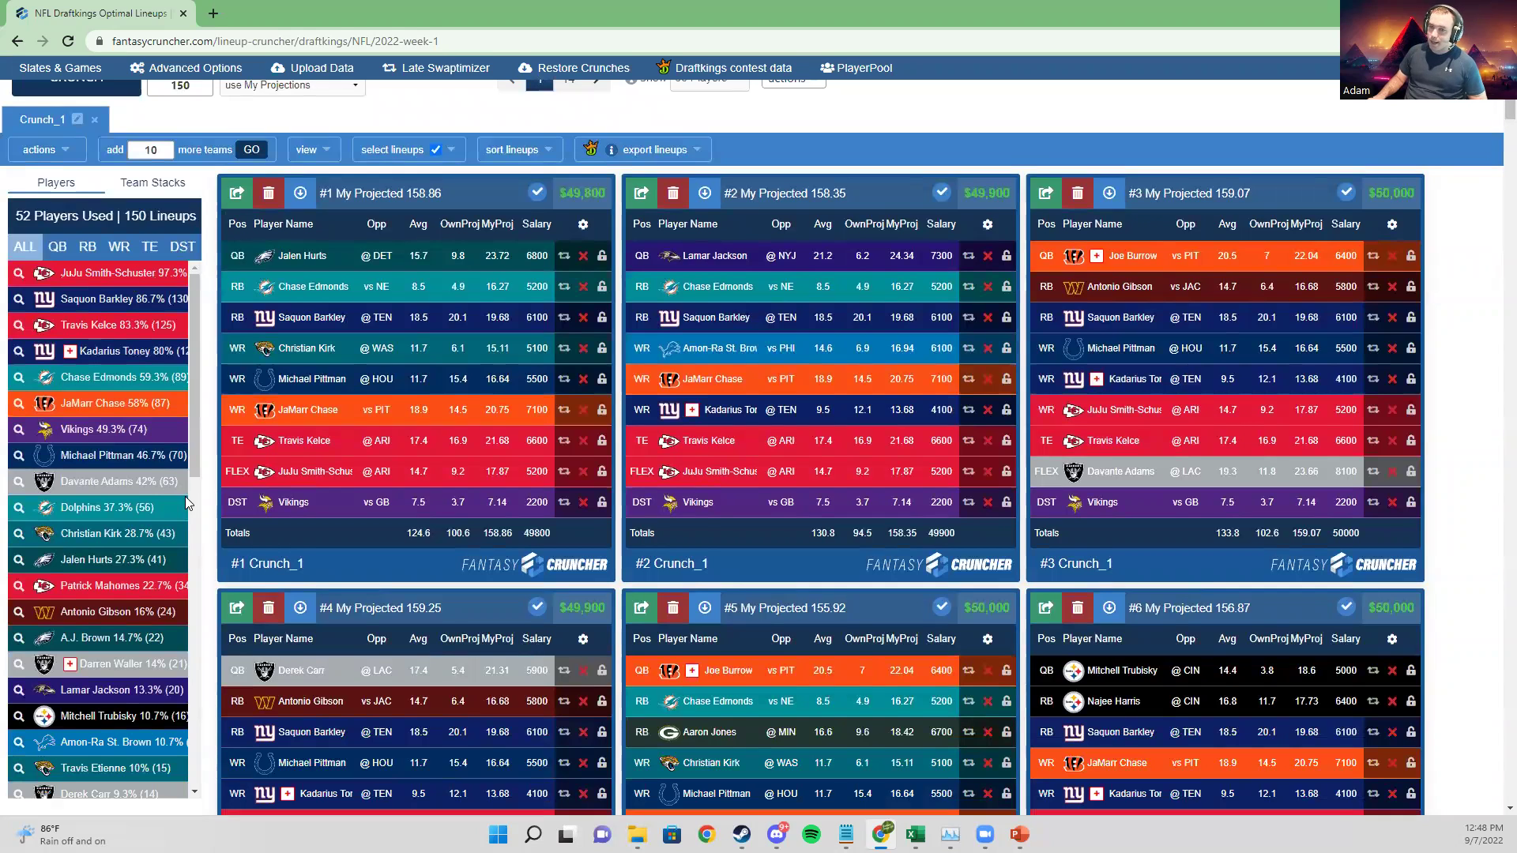
{"action": "left_click", "coordinate": [131, 280]}
{"action": "left_click", "coordinate": [964, 471]}
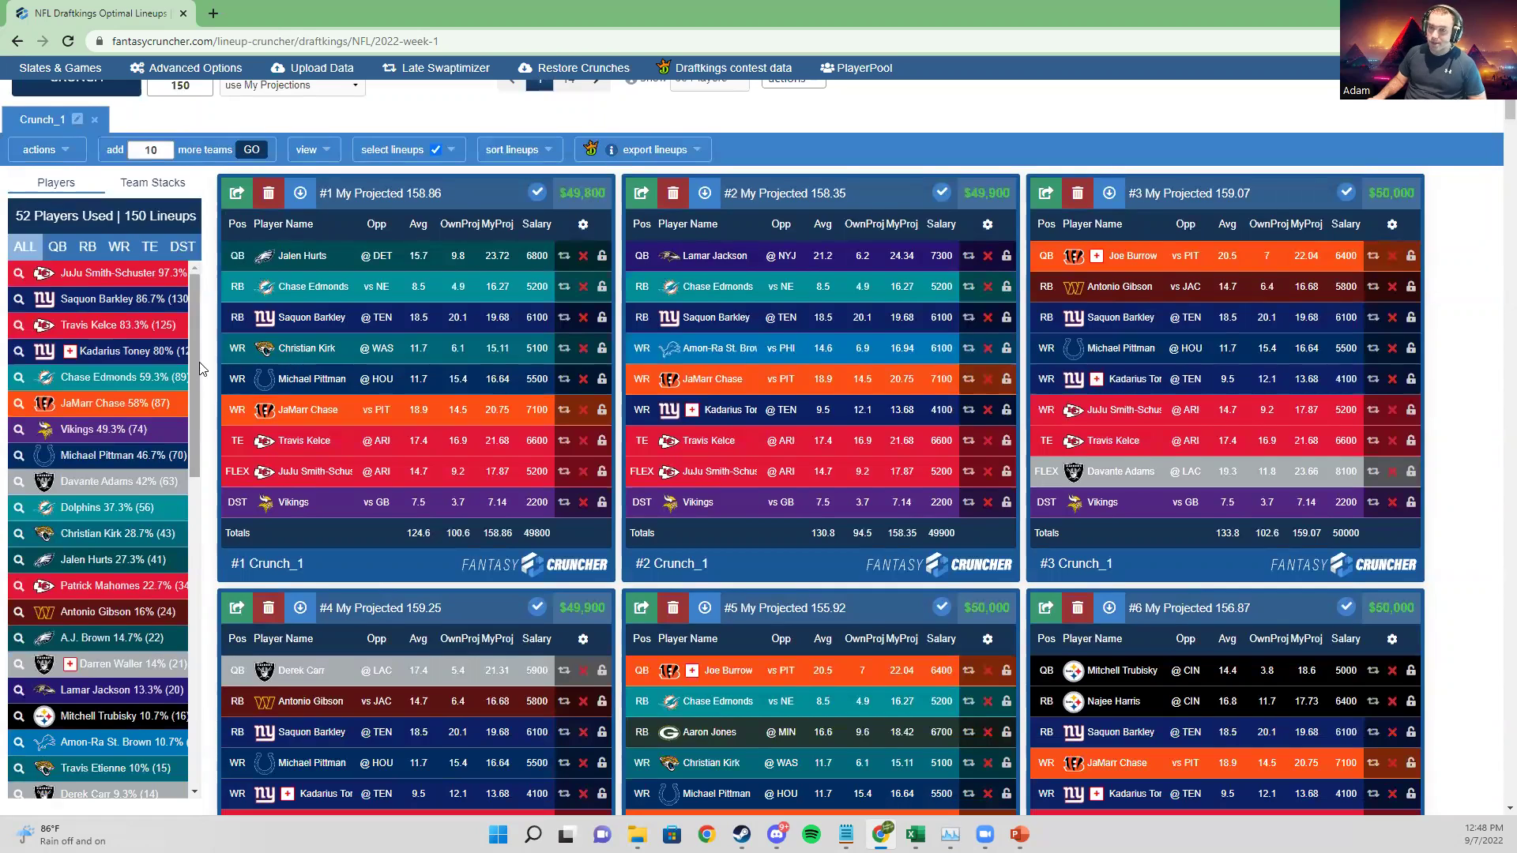
{"action": "key", "text": "ctrl+minus"}
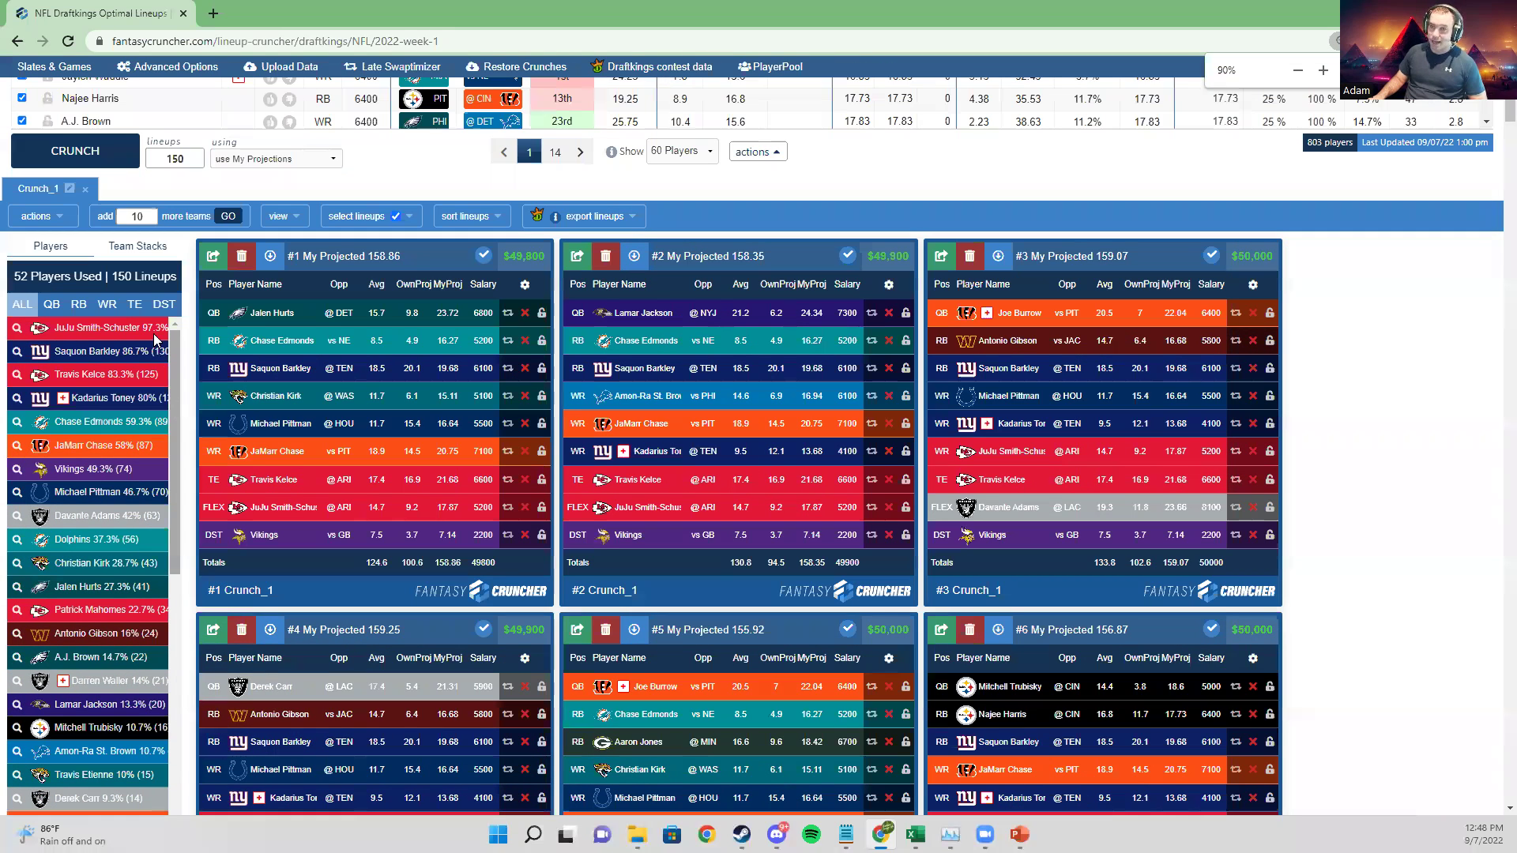
{"action": "key", "text": "ctrl+plus"}
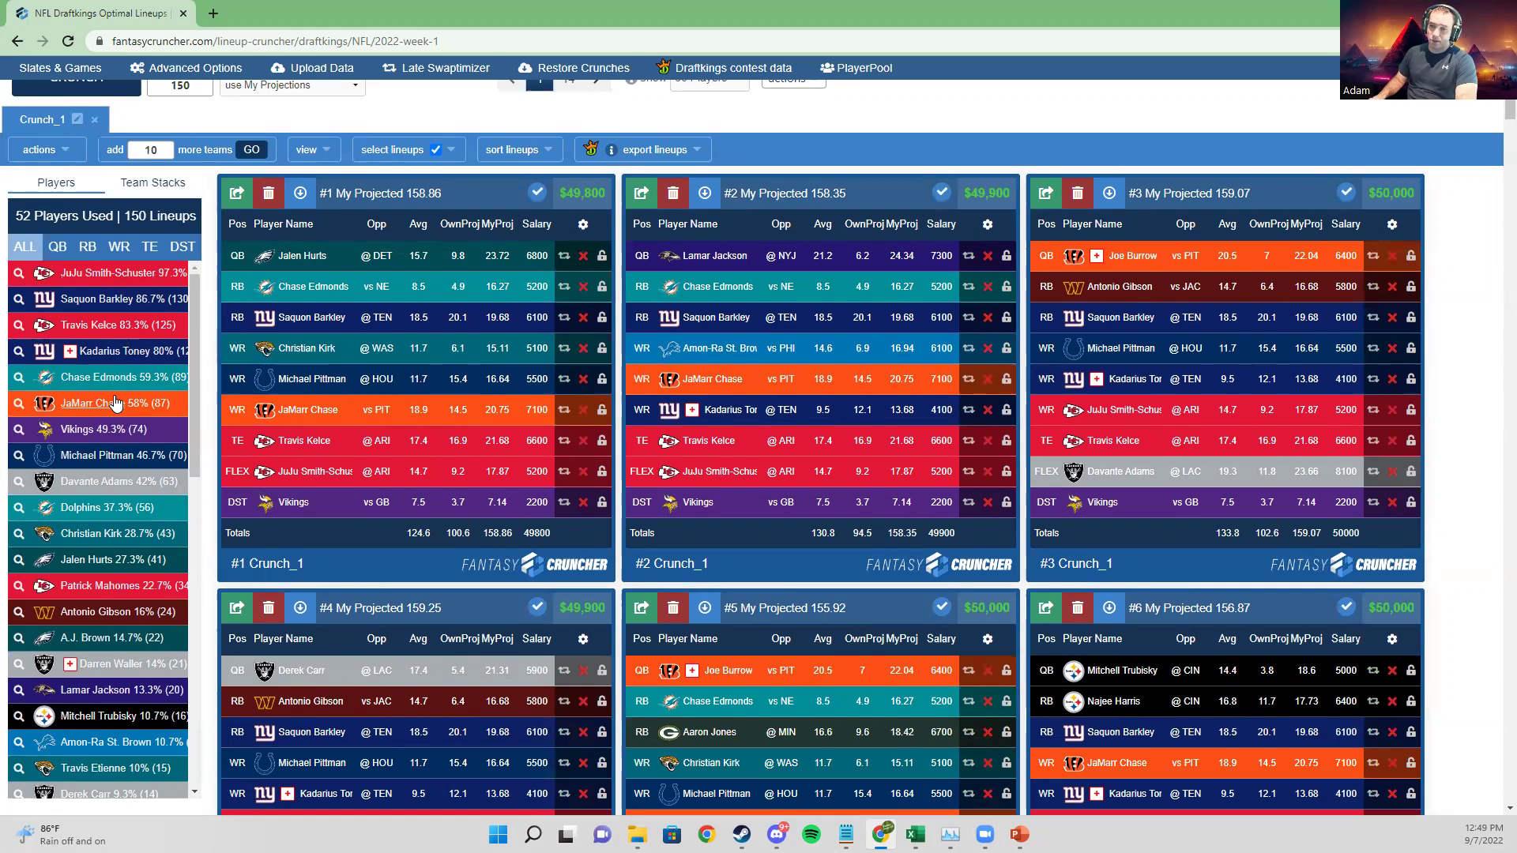
Step: Check Crunch_1's QB, RB, WR, TE and DST exposures, then bring up Advanced Options
{"action": "left_click", "coordinate": [62, 249]}
{"action": "left_click", "coordinate": [86, 247]}
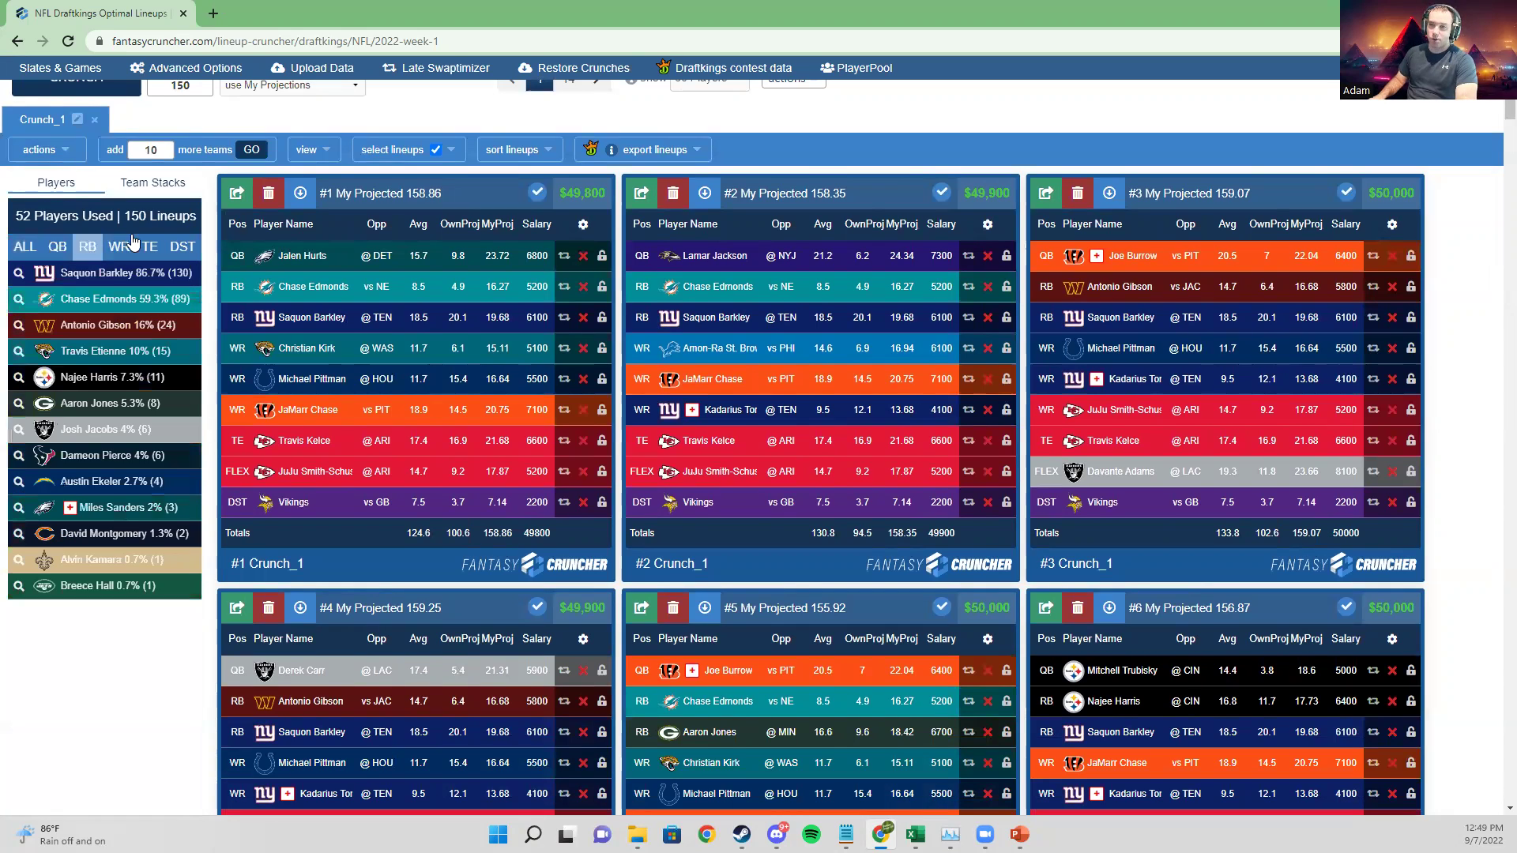
{"action": "left_click", "coordinate": [132, 247]}
{"action": "left_click", "coordinate": [149, 246]}
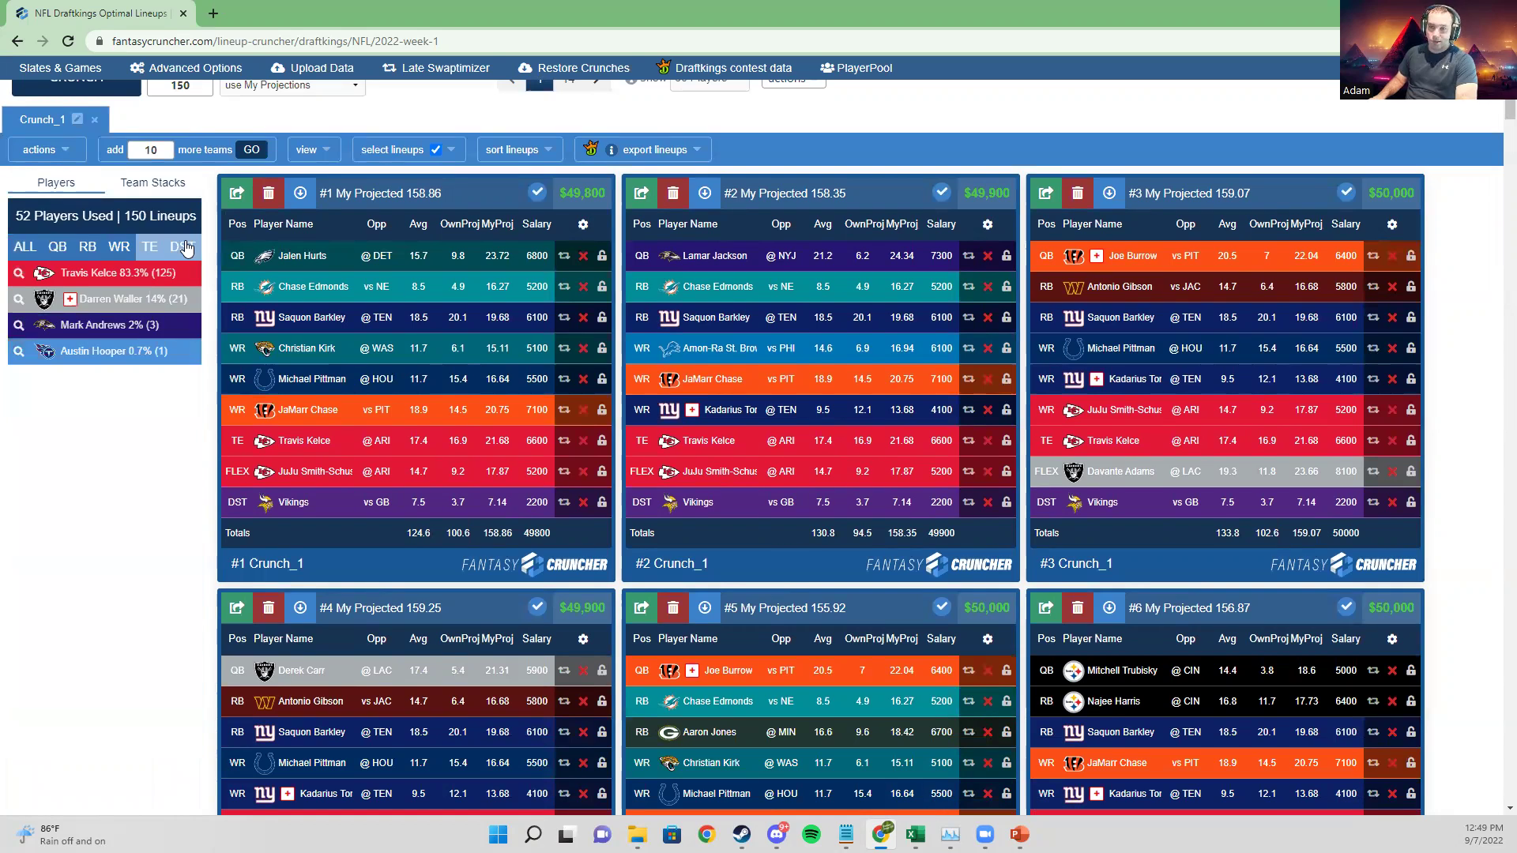
{"action": "left_click", "coordinate": [184, 248]}
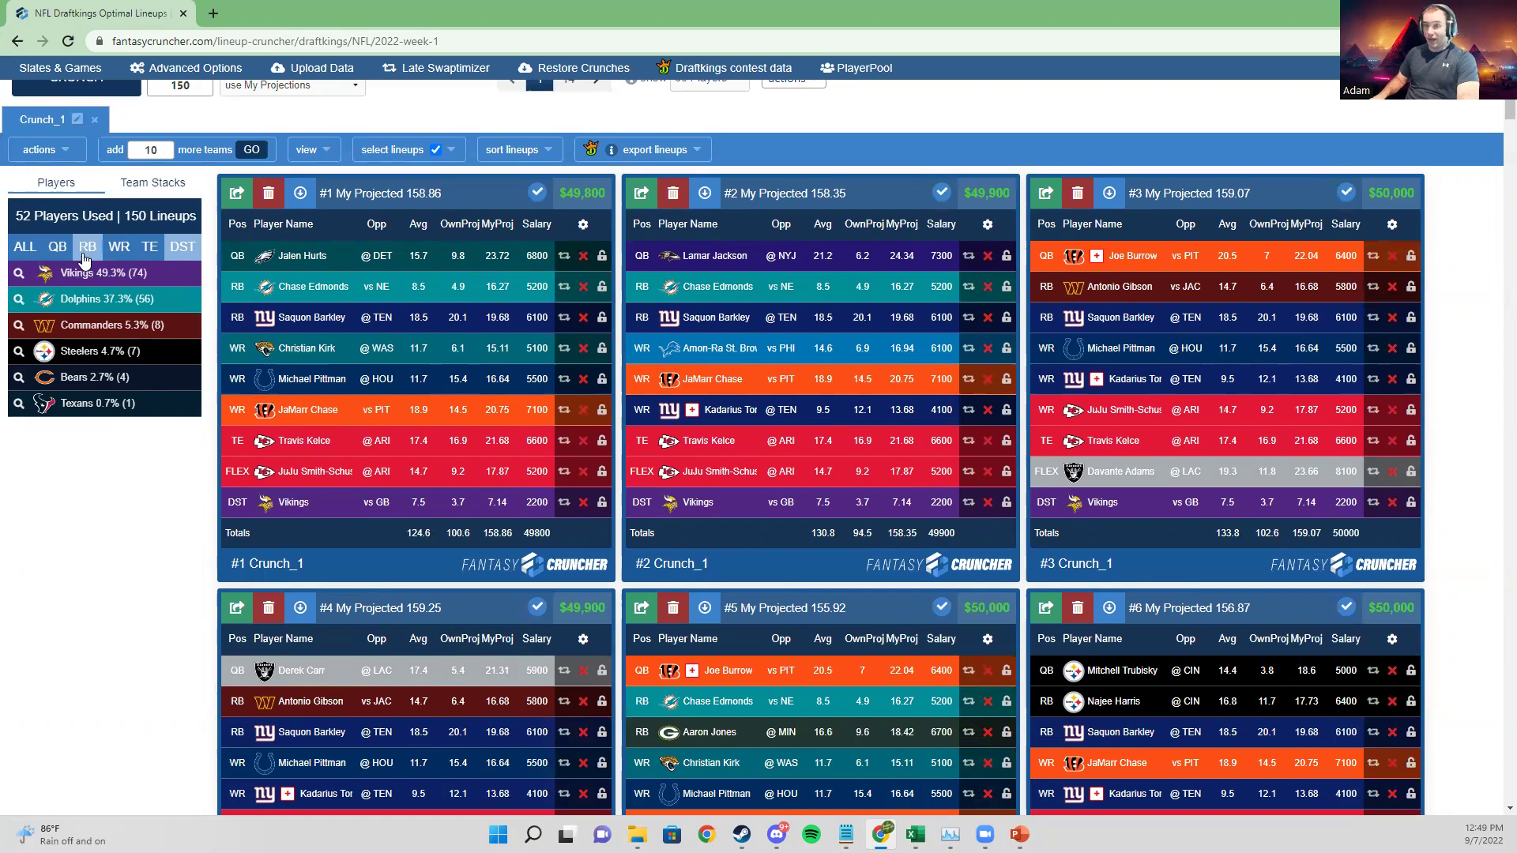
{"action": "left_click", "coordinate": [58, 247]}
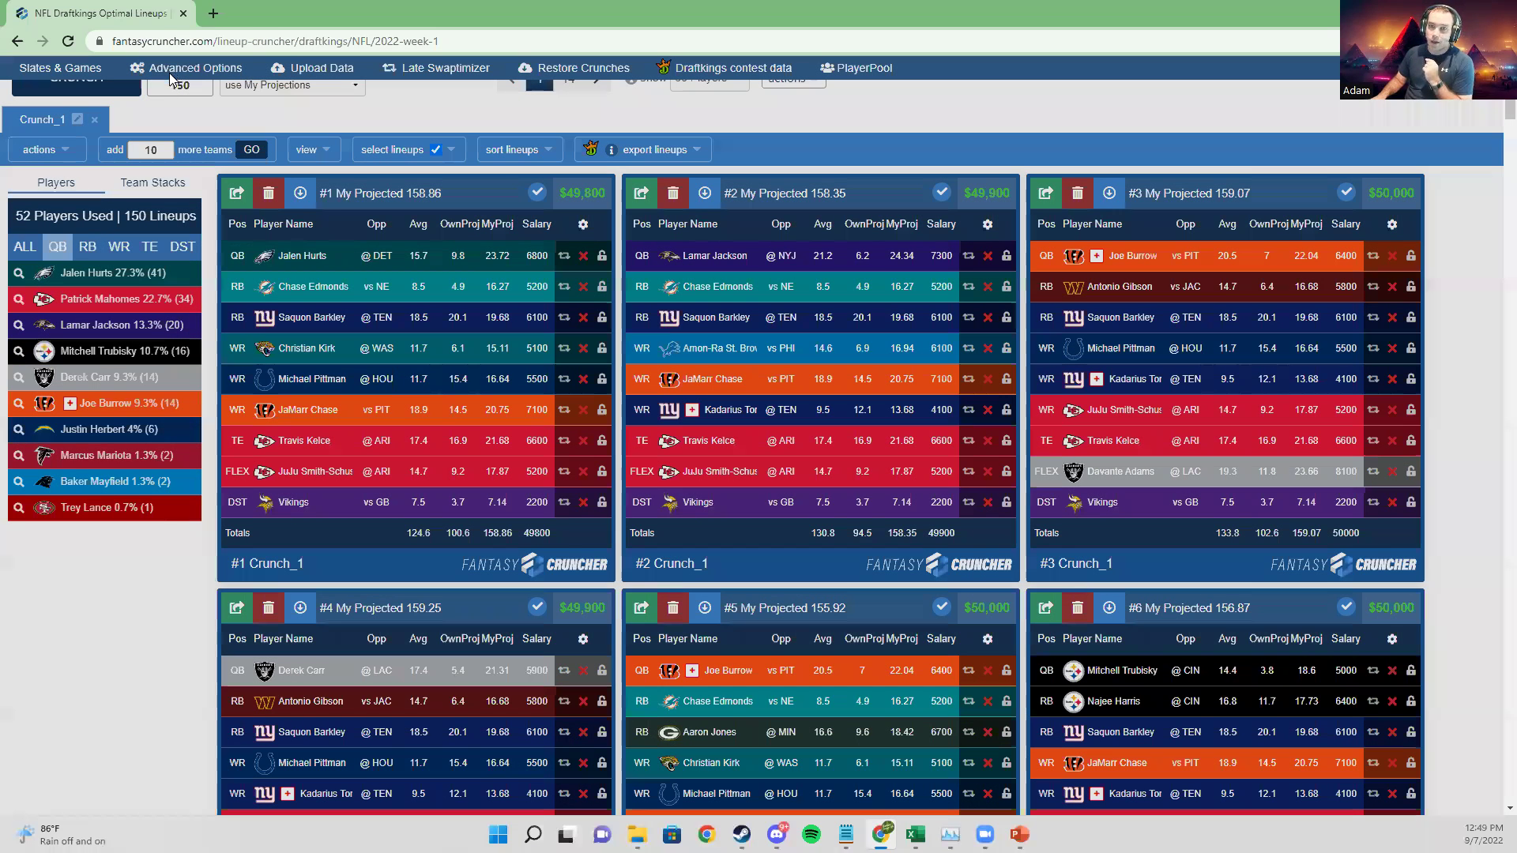
{"action": "left_click", "coordinate": [171, 73]}
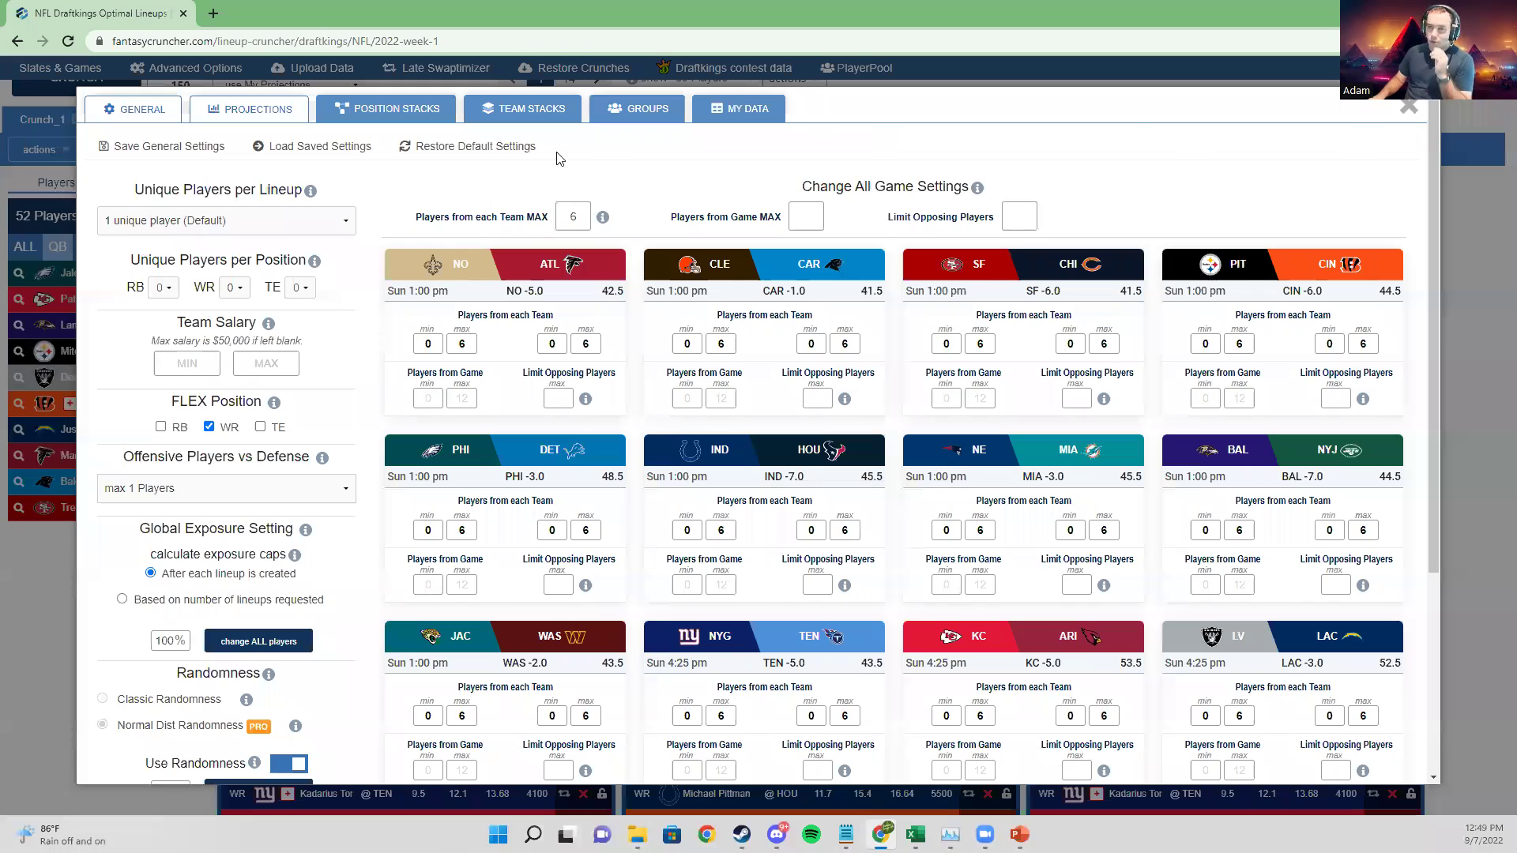
{"action": "left_click", "coordinate": [279, 228]}
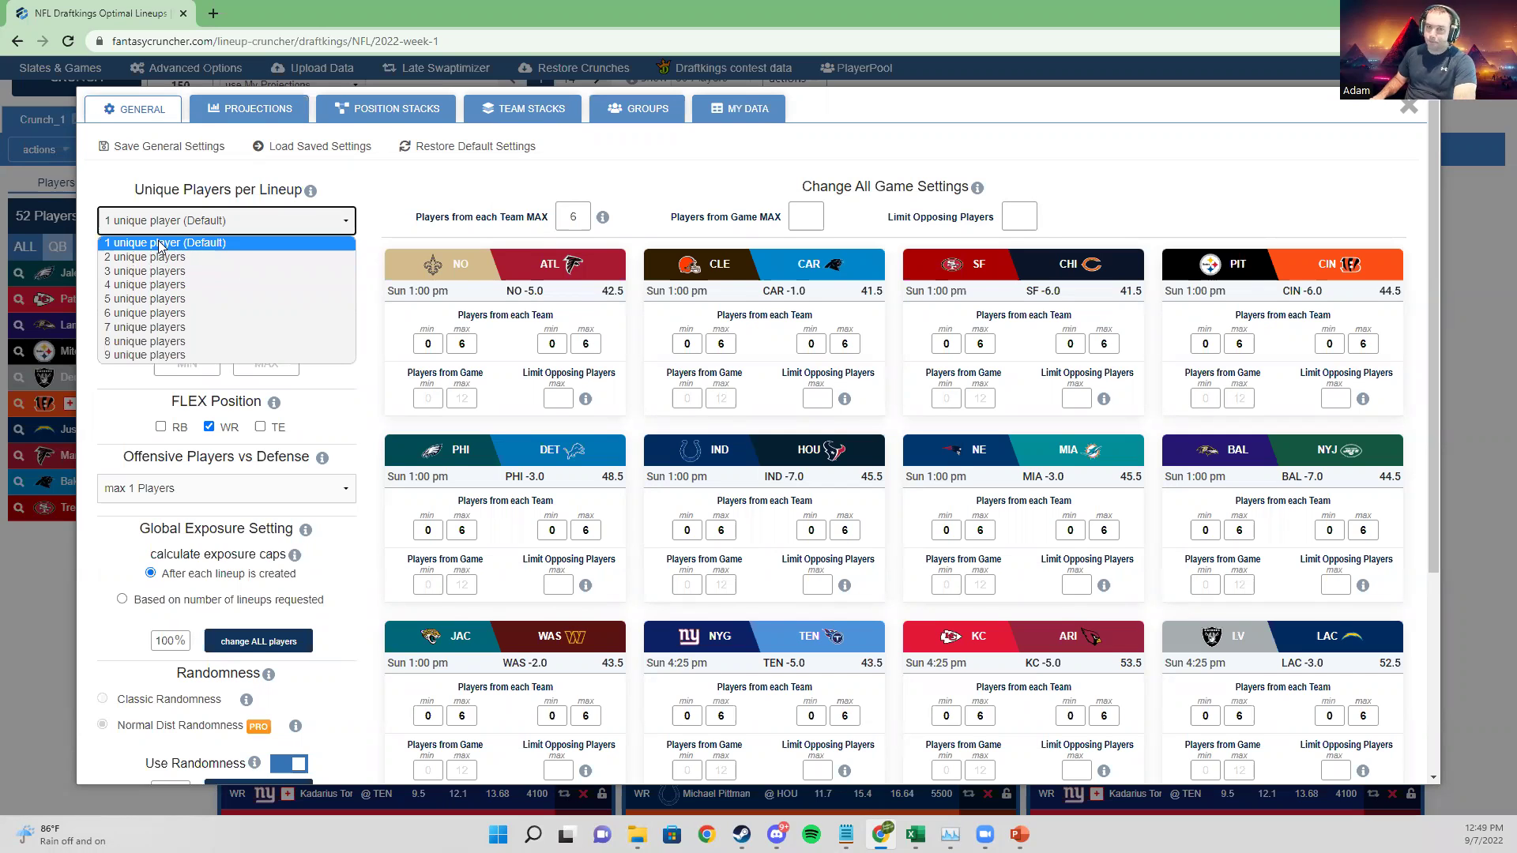
{"action": "left_click", "coordinate": [862, 147]}
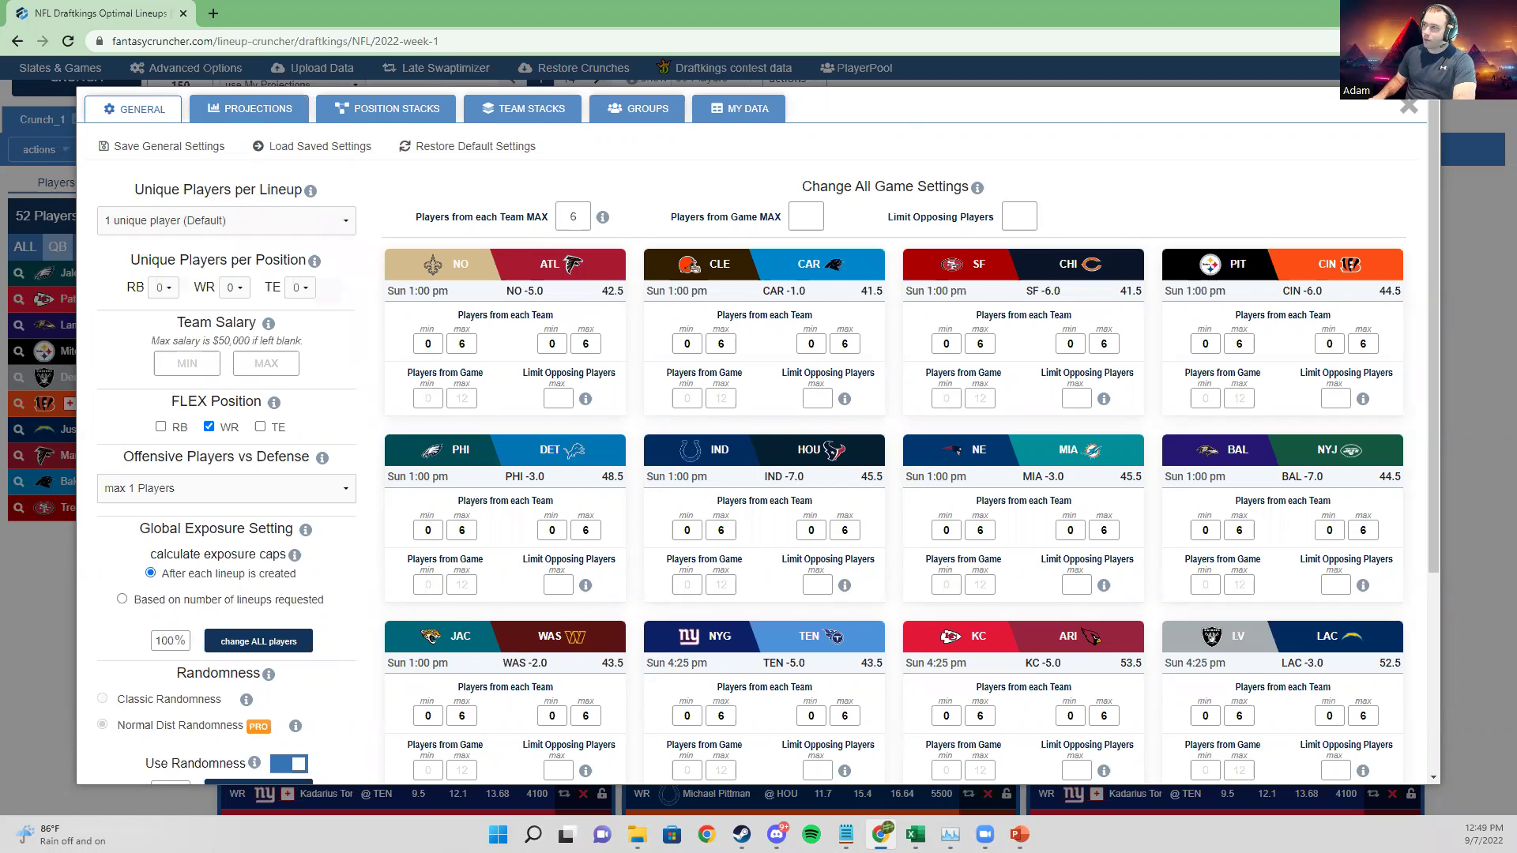
{"action": "left_click", "coordinate": [1410, 108]}
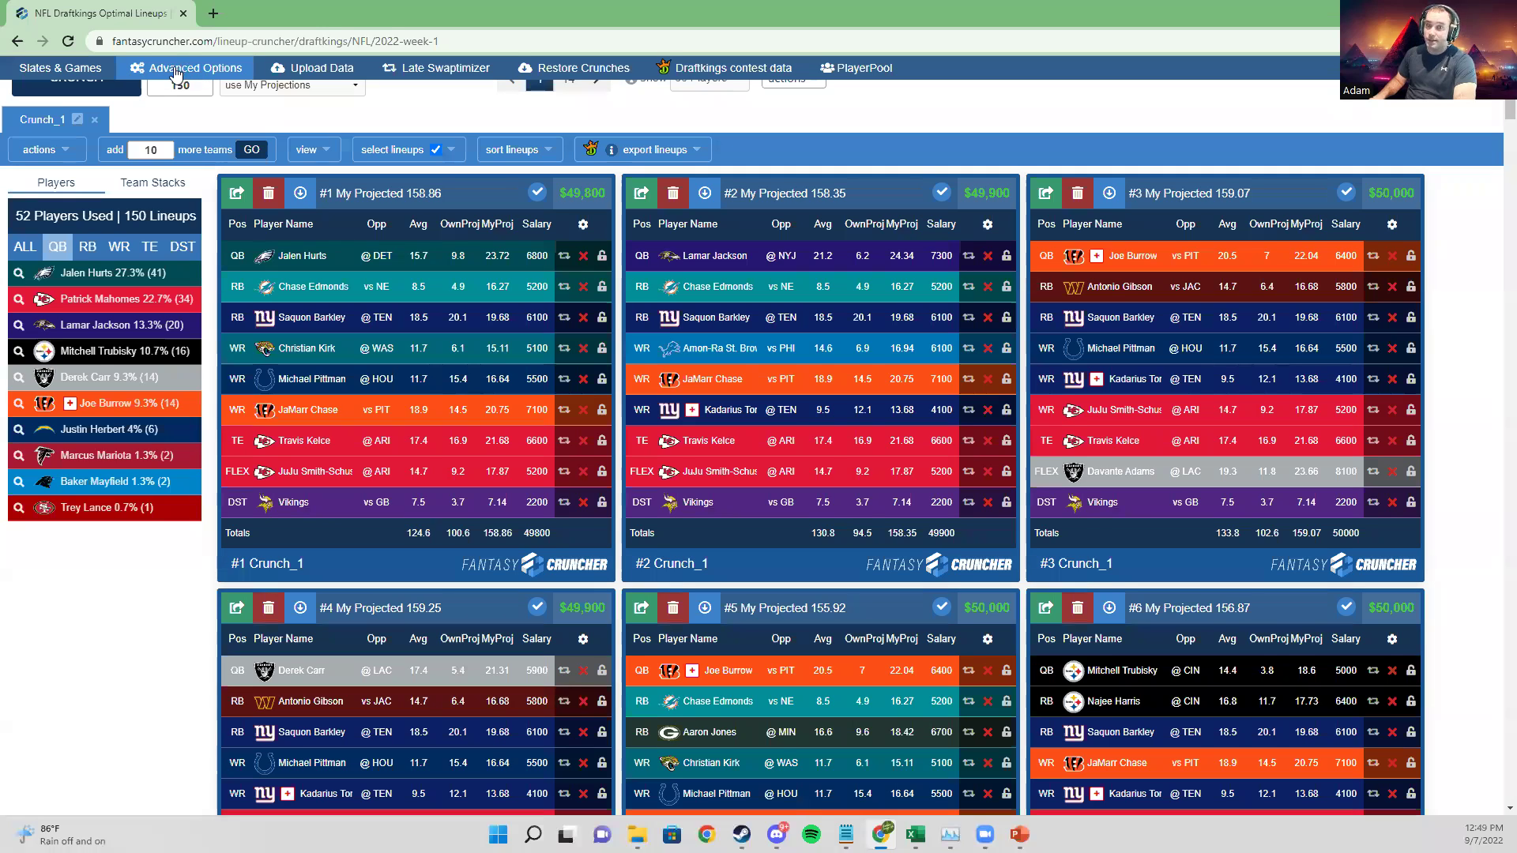
{"action": "left_click", "coordinate": [176, 75]}
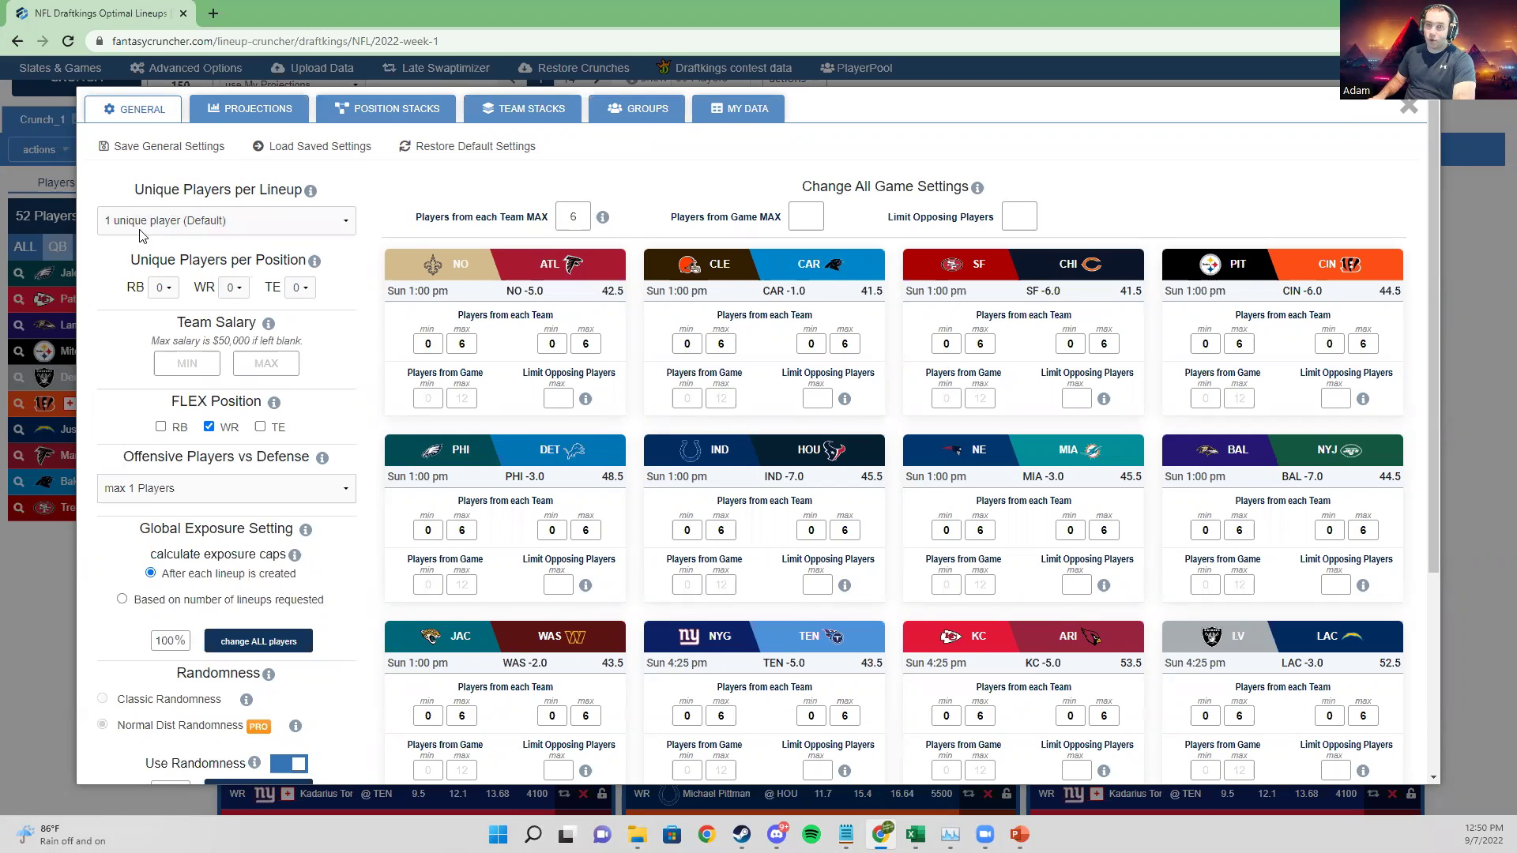
Step: Set Unique Players per Lineup to '2 unique players' and close the advanced settings
{"action": "left_click", "coordinate": [201, 217]}
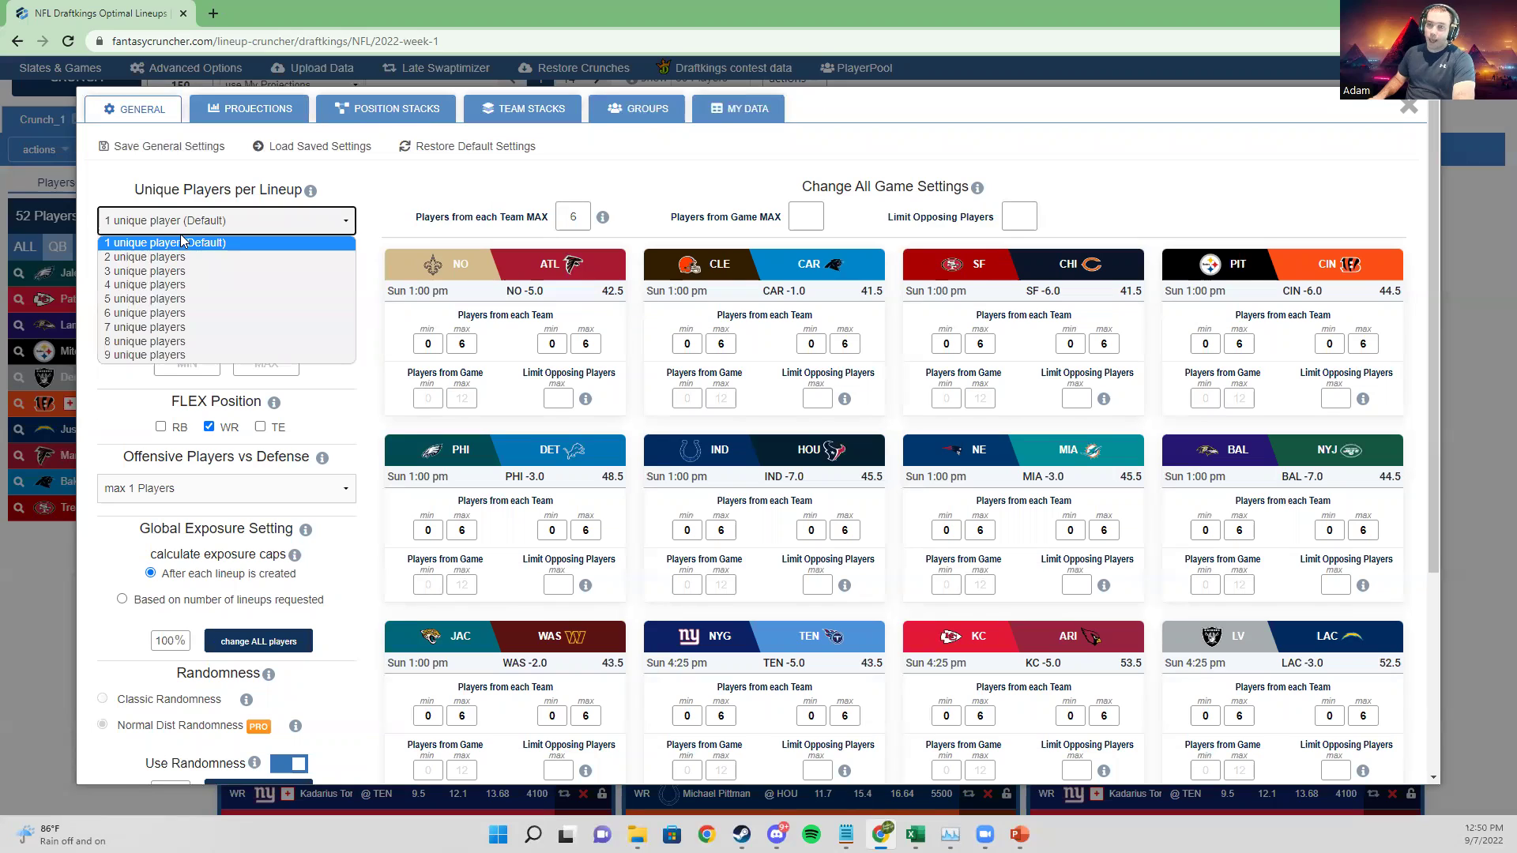
{"action": "left_click", "coordinate": [376, 178]}
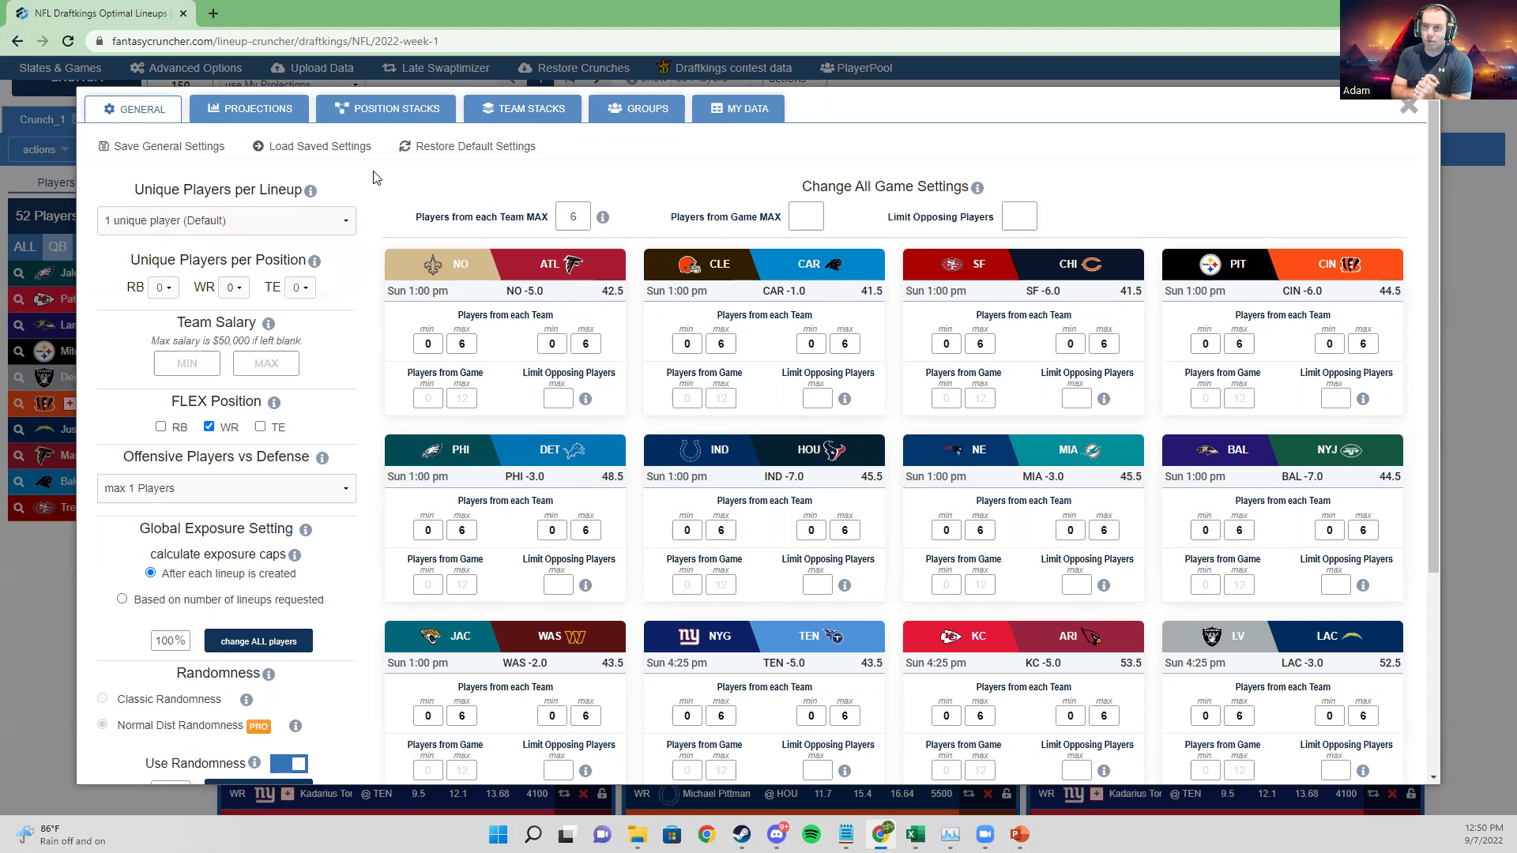
{"action": "left_click", "coordinate": [226, 221]}
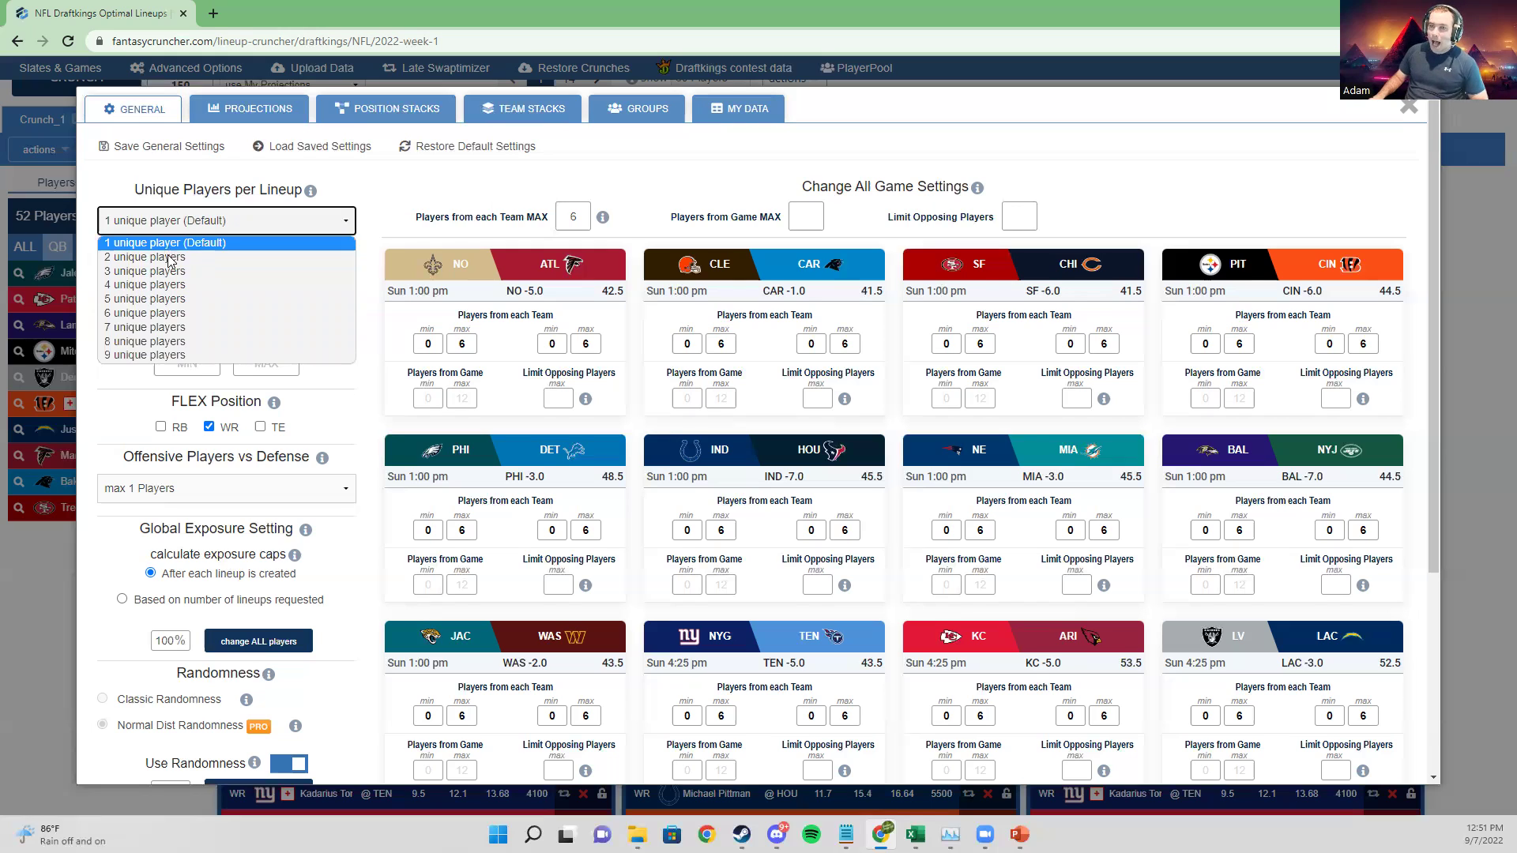
{"action": "left_click", "coordinate": [162, 257]}
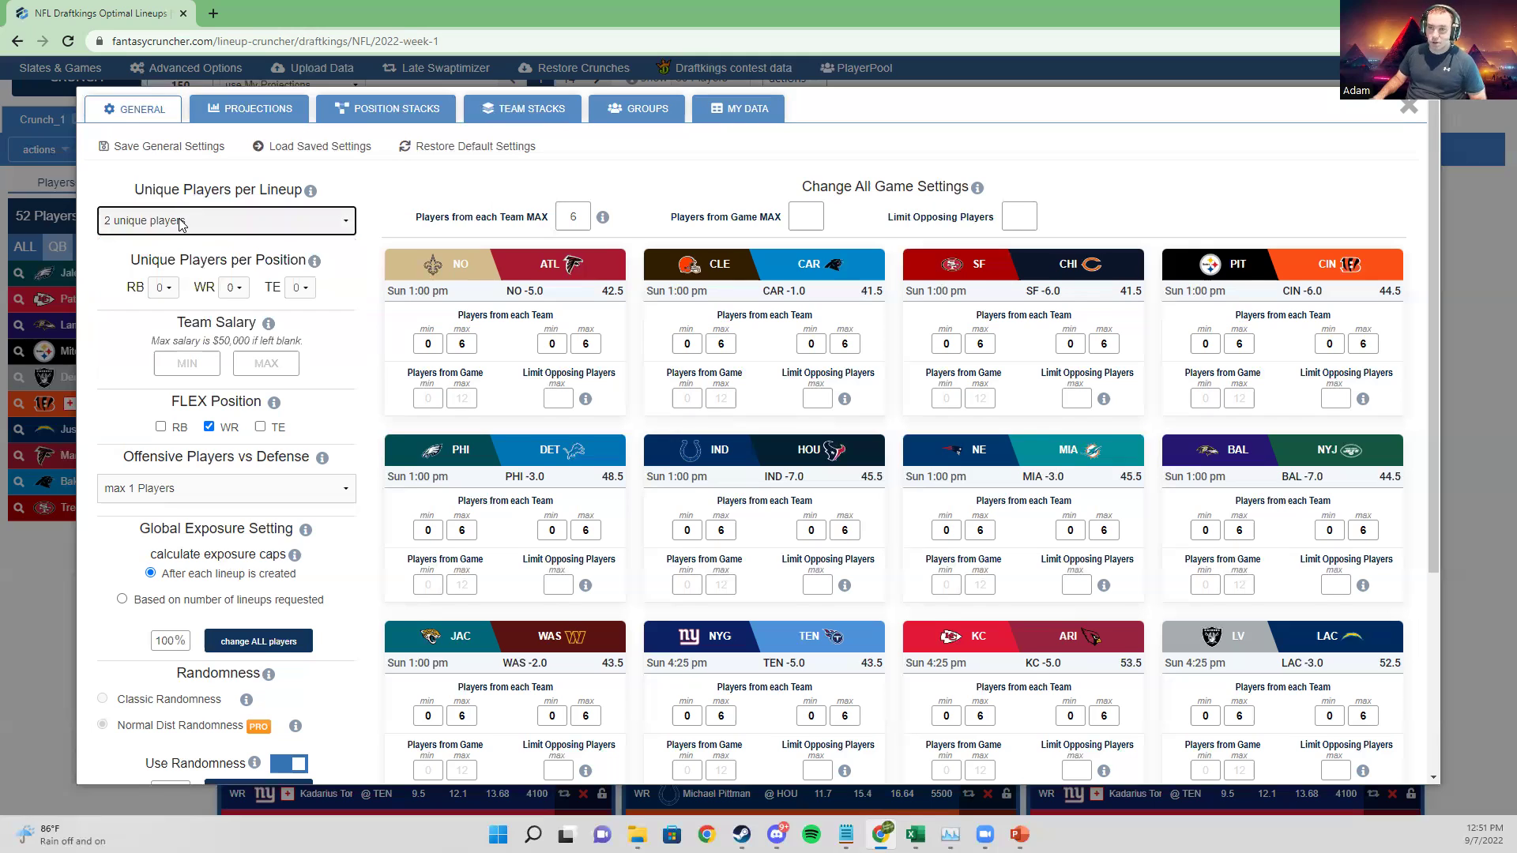
{"action": "left_click", "coordinate": [306, 223]}
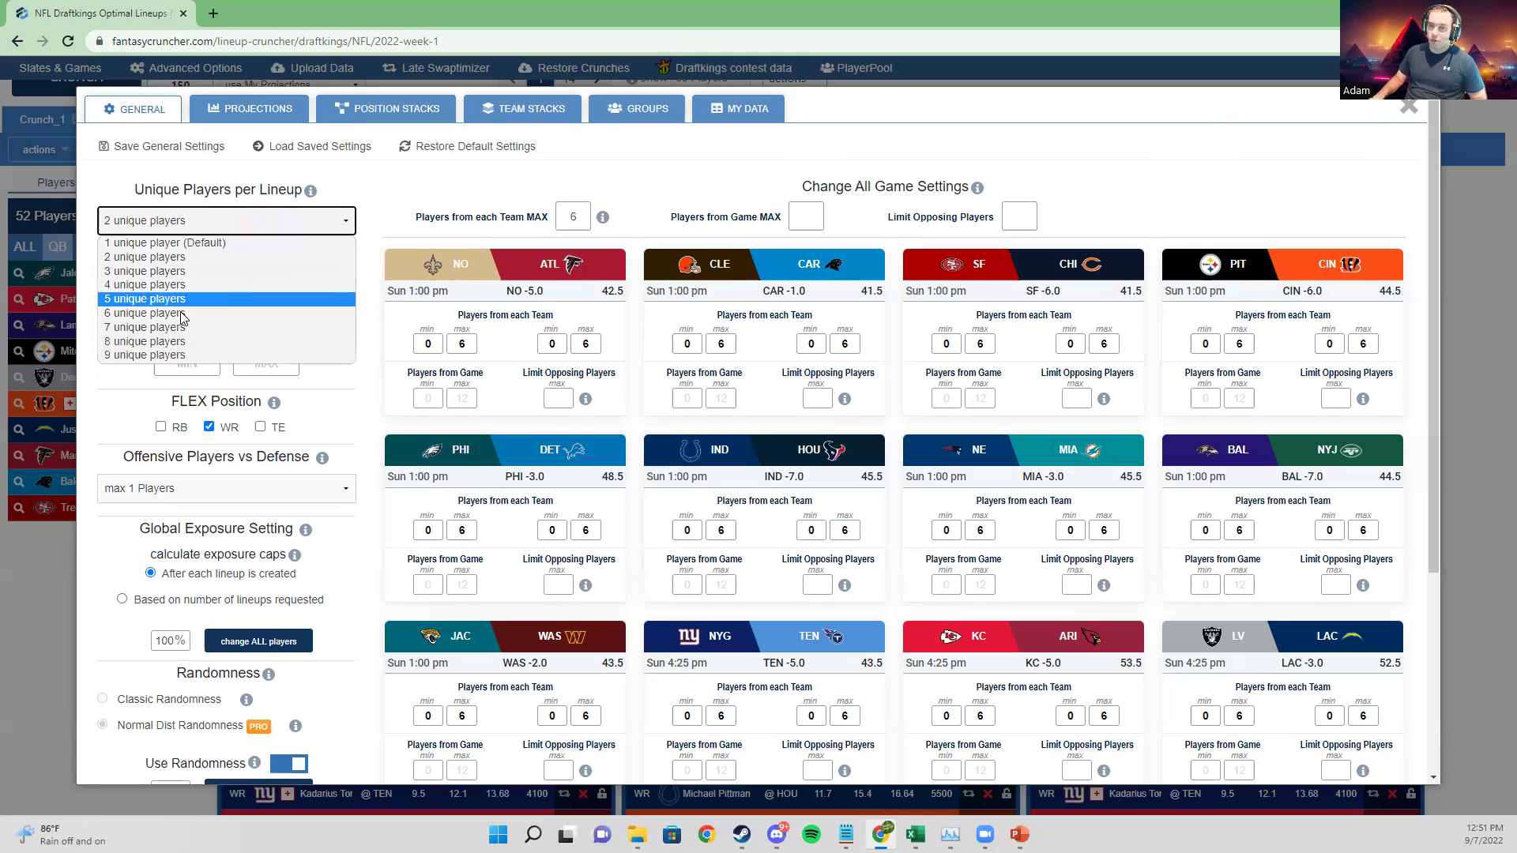
{"action": "left_click", "coordinate": [1409, 107]}
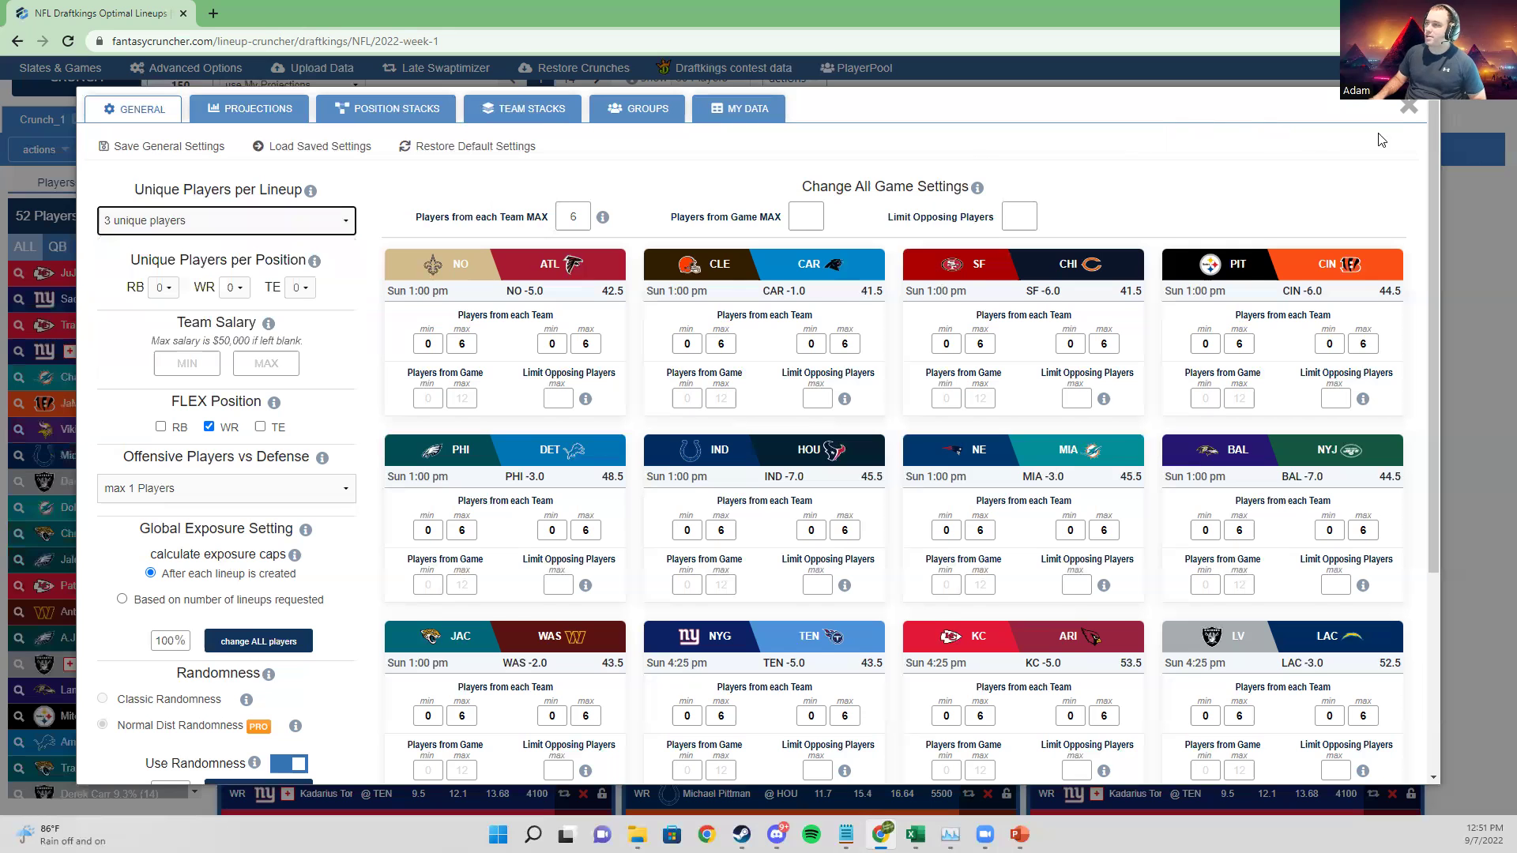
Step: Run a second crunch, yielding Crunch_2 with 150 lineups from 66 players
{"action": "left_click", "coordinate": [1409, 105]}
{"action": "scroll", "coordinate": [110, 255], "scroll_direction": "up", "scroll_amount": 2}
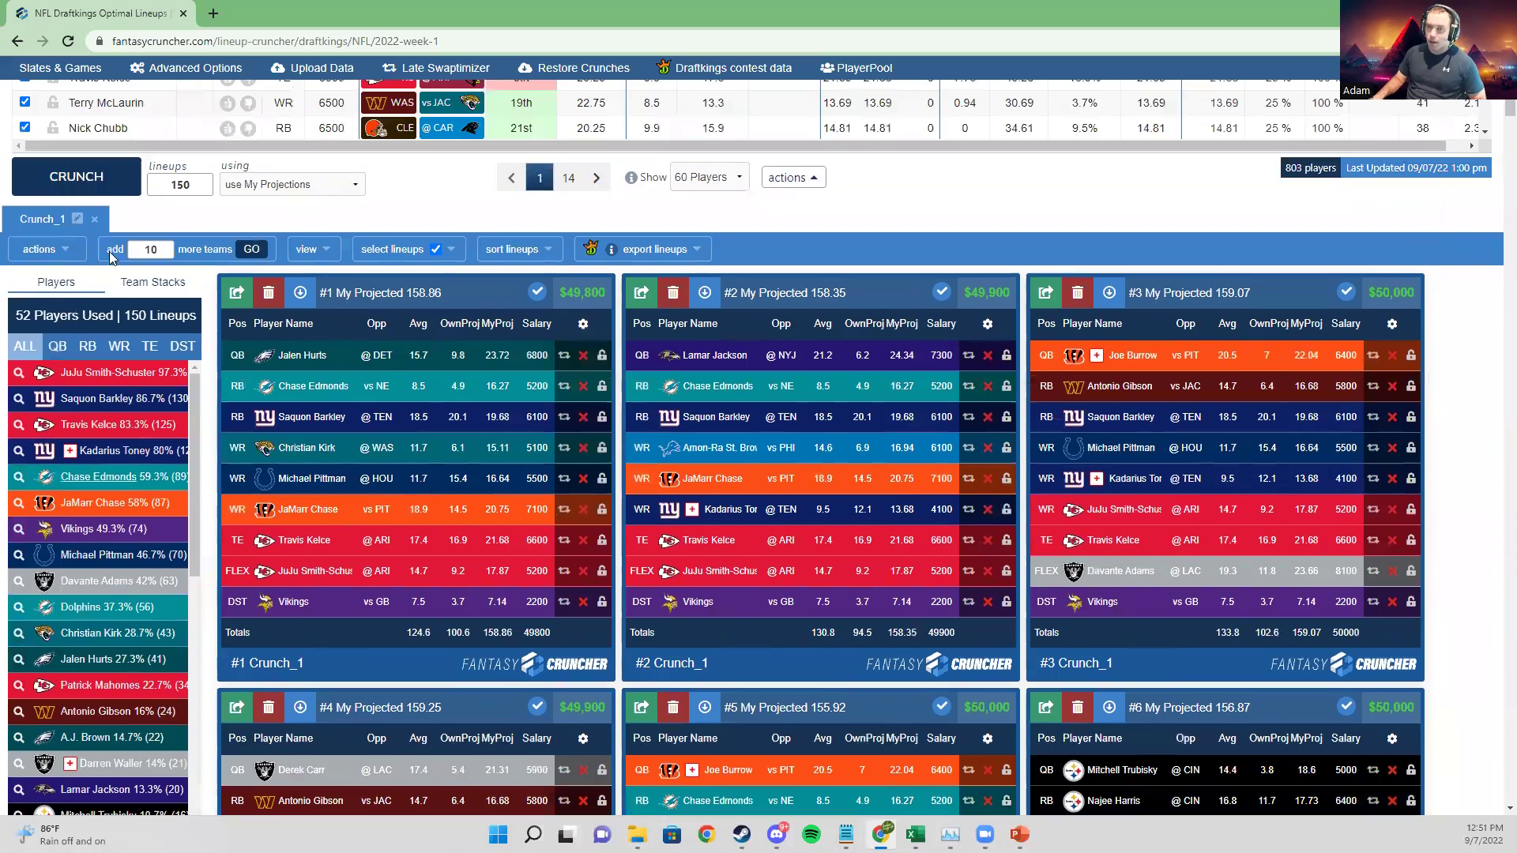
{"action": "scroll", "coordinate": [110, 255], "scroll_direction": "up", "scroll_amount": 1}
{"action": "left_click", "coordinate": [96, 251]}
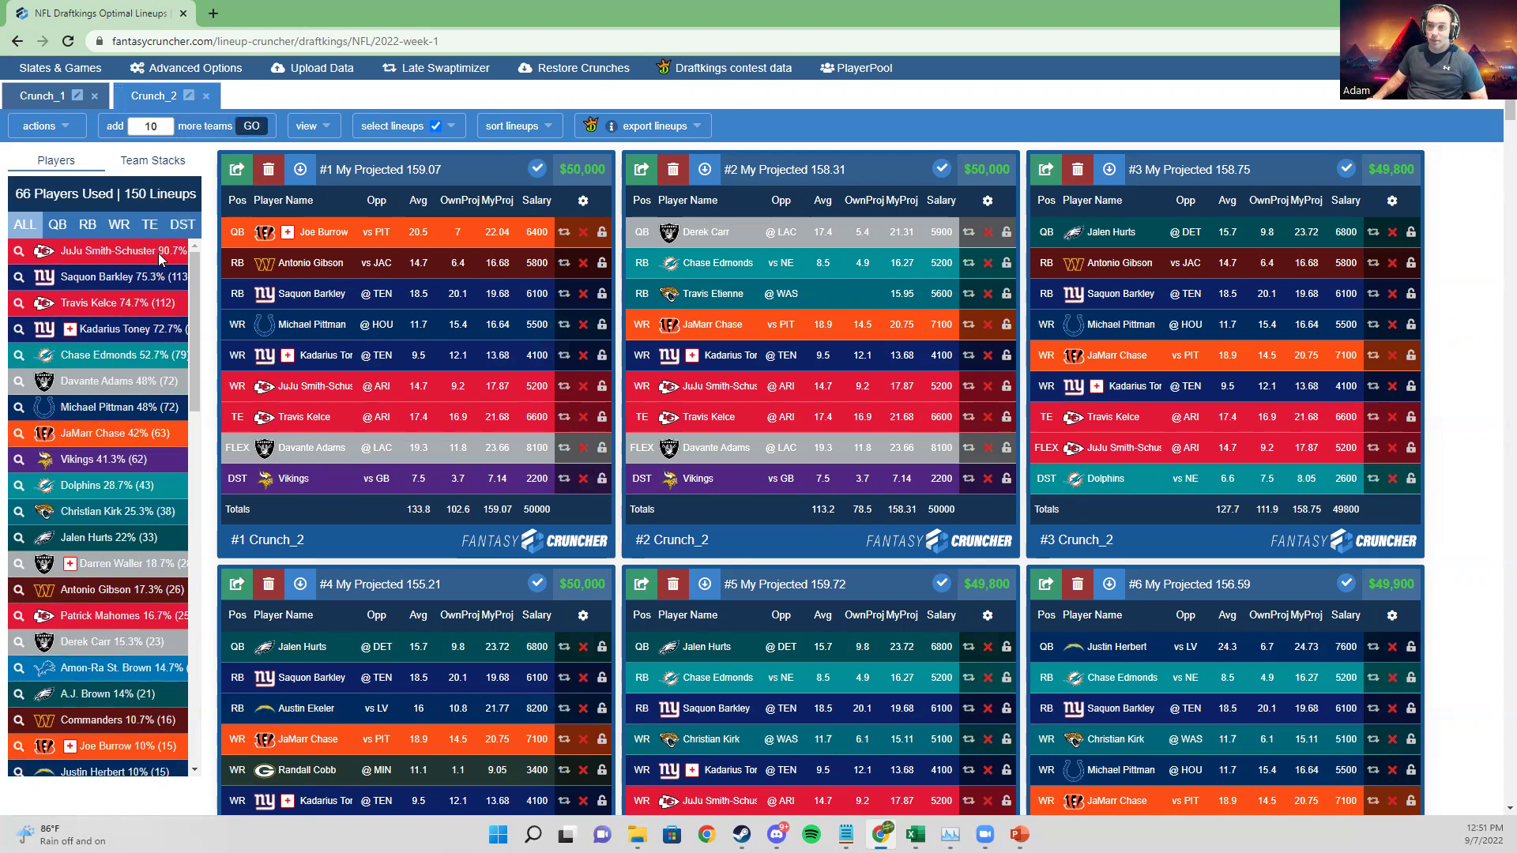
Step: Glance at Slates & Games and Advanced Options, then launch a third 150-lineup crunch, Crunch_3
{"action": "left_click", "coordinate": [57, 68]}
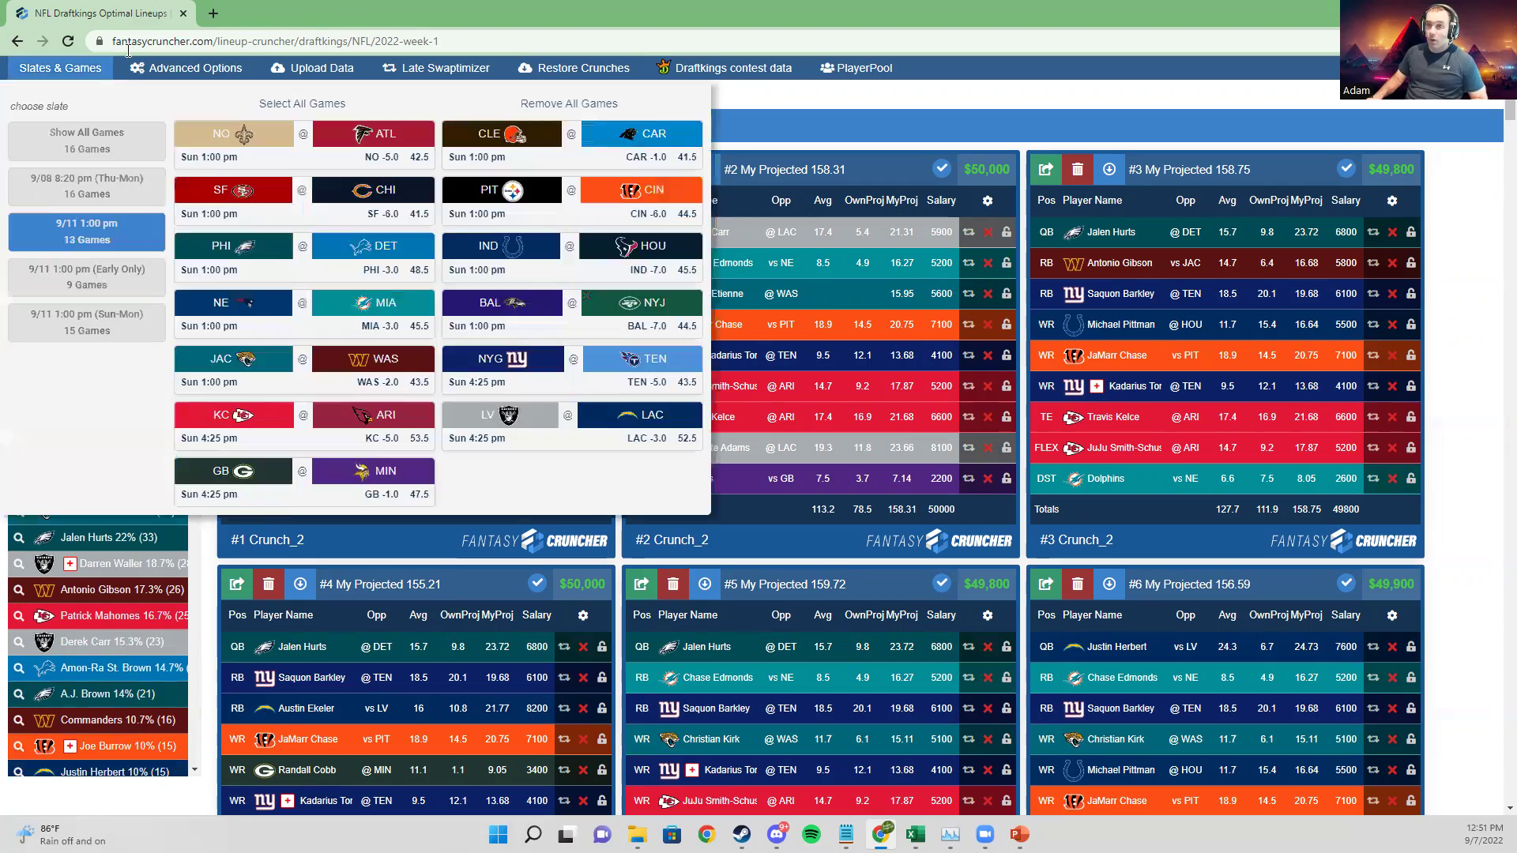
{"action": "left_click", "coordinate": [137, 70]}
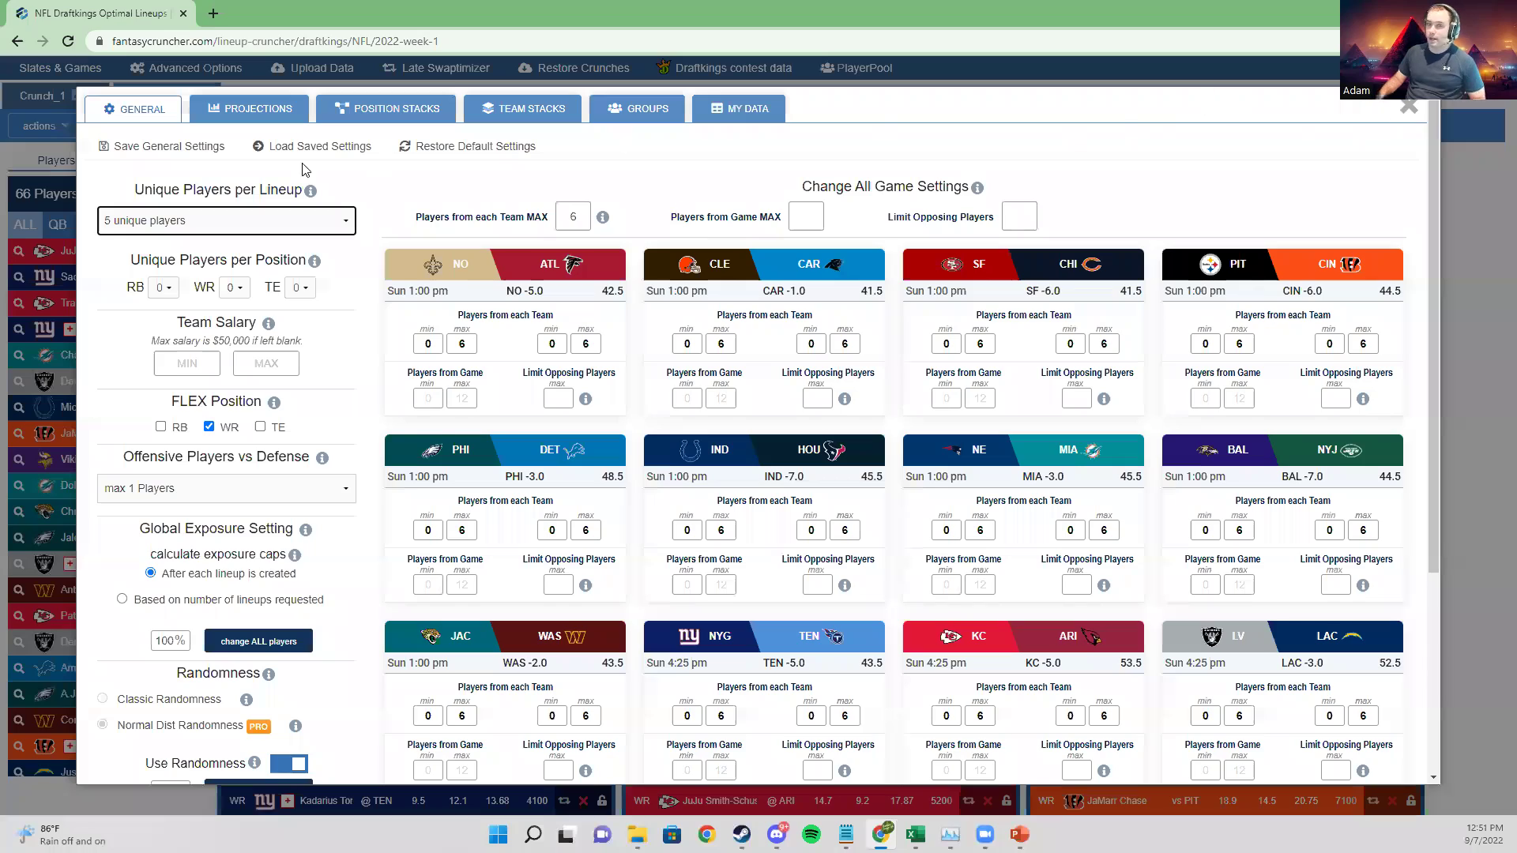
{"action": "left_click", "coordinate": [39, 164]}
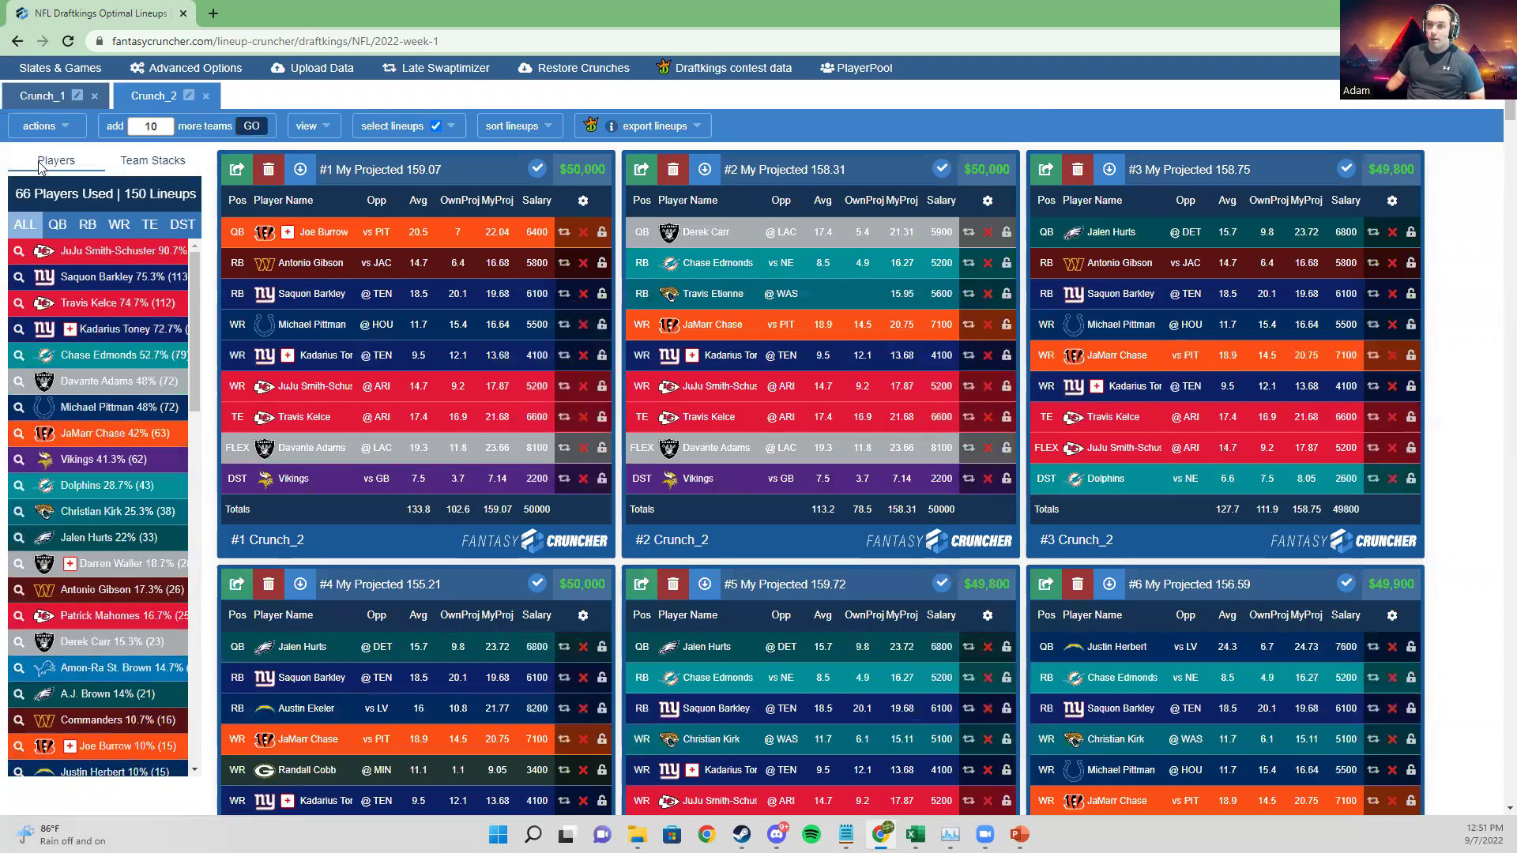
{"action": "scroll", "coordinate": [68, 177], "scroll_direction": "up", "scroll_amount": 2}
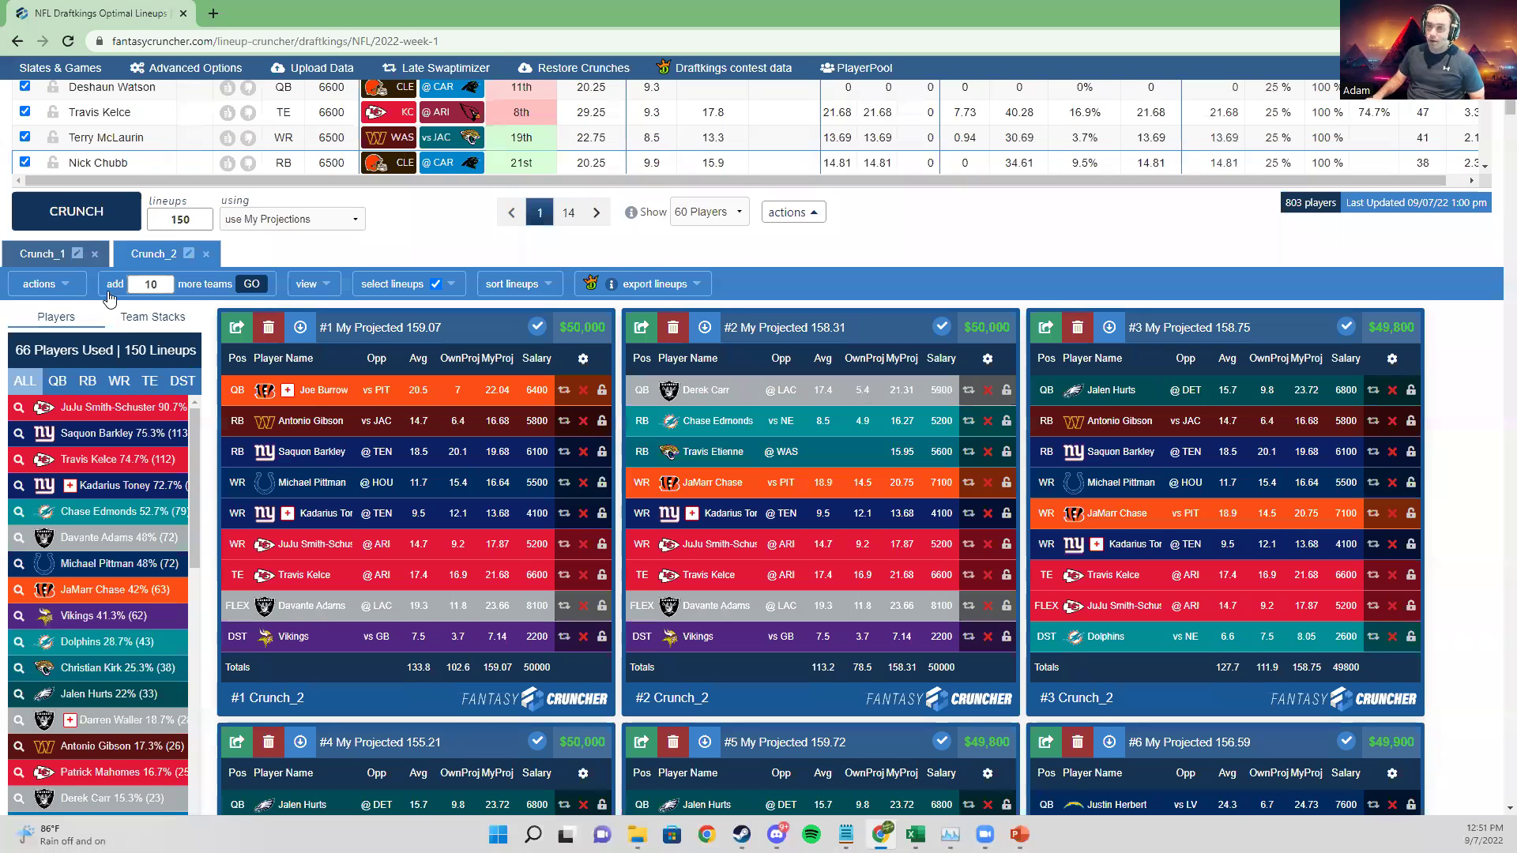
{"action": "left_click", "coordinate": [85, 220]}
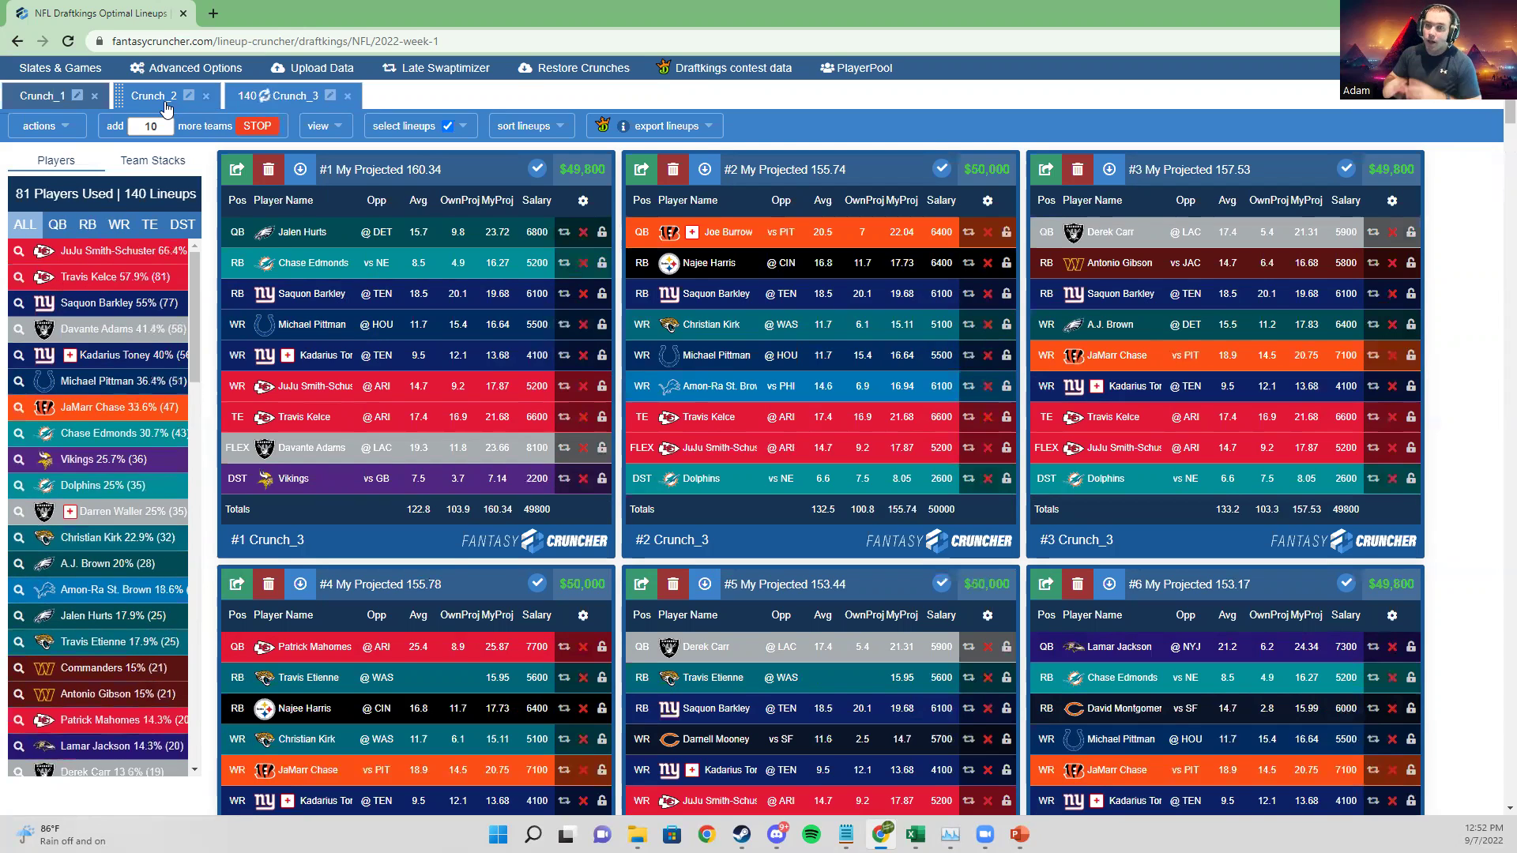
Step: Flip through the Crunch_1, Crunch_2 and Crunch_3 tabs, then filter Crunch_3's exposures to quarterbacks
{"action": "left_click", "coordinate": [60, 68]}
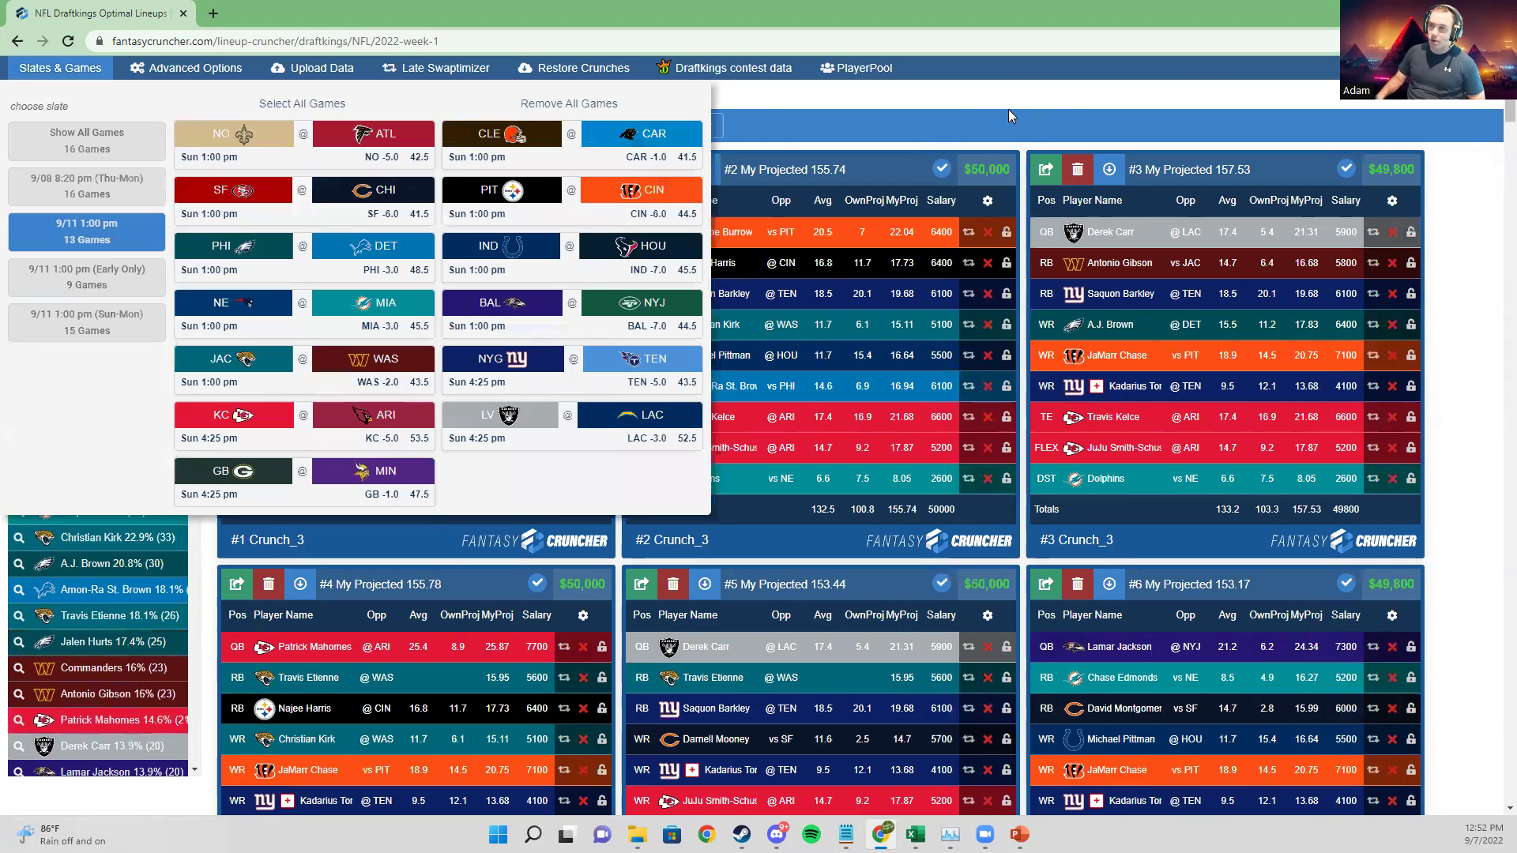
{"action": "left_click", "coordinate": [1009, 116]}
{"action": "left_click", "coordinate": [43, 100]}
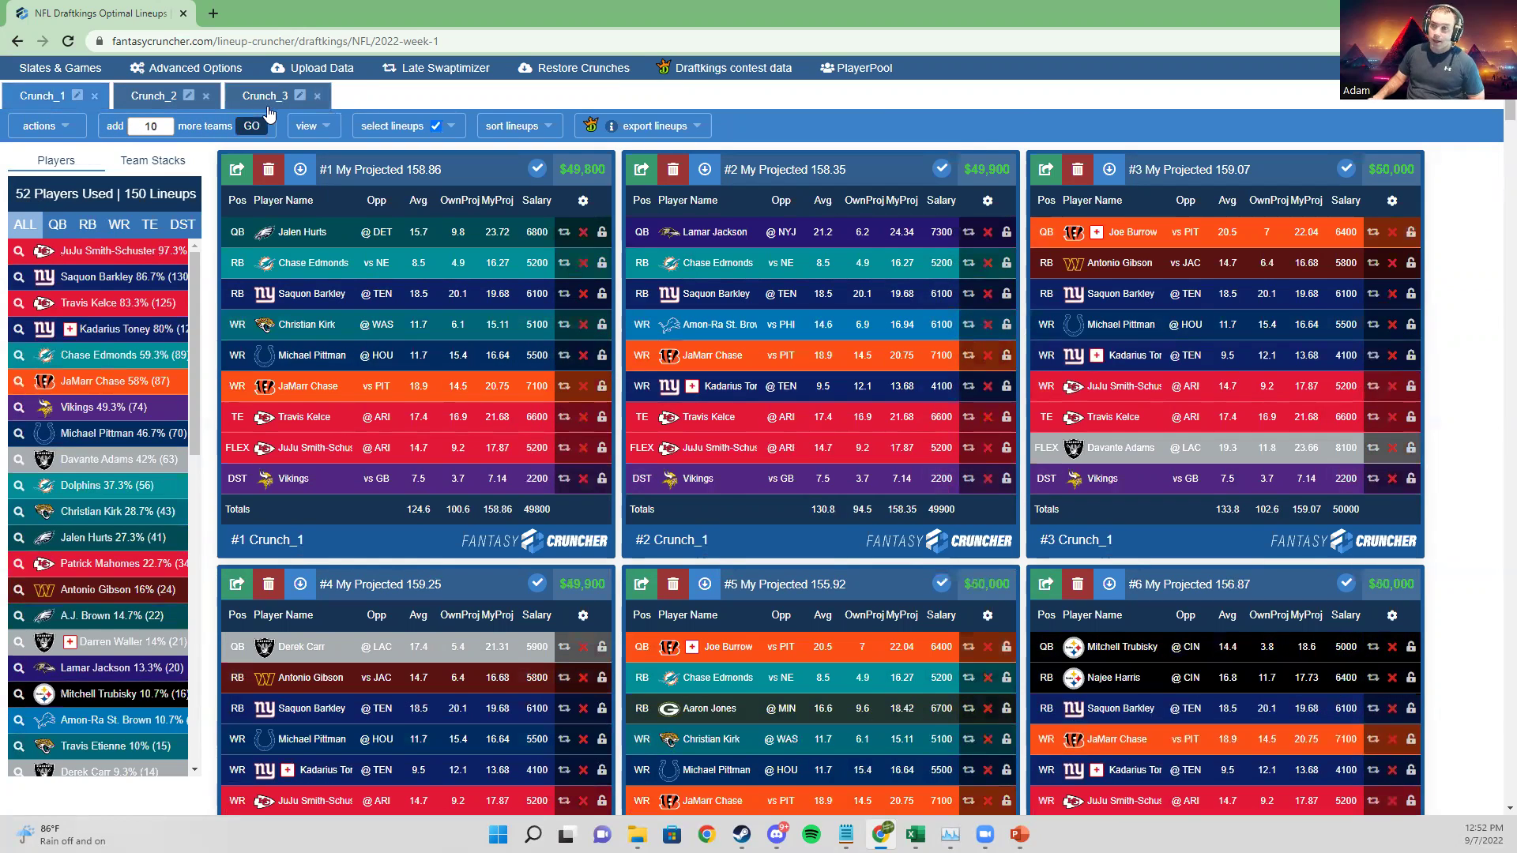
{"action": "left_click", "coordinate": [166, 108]}
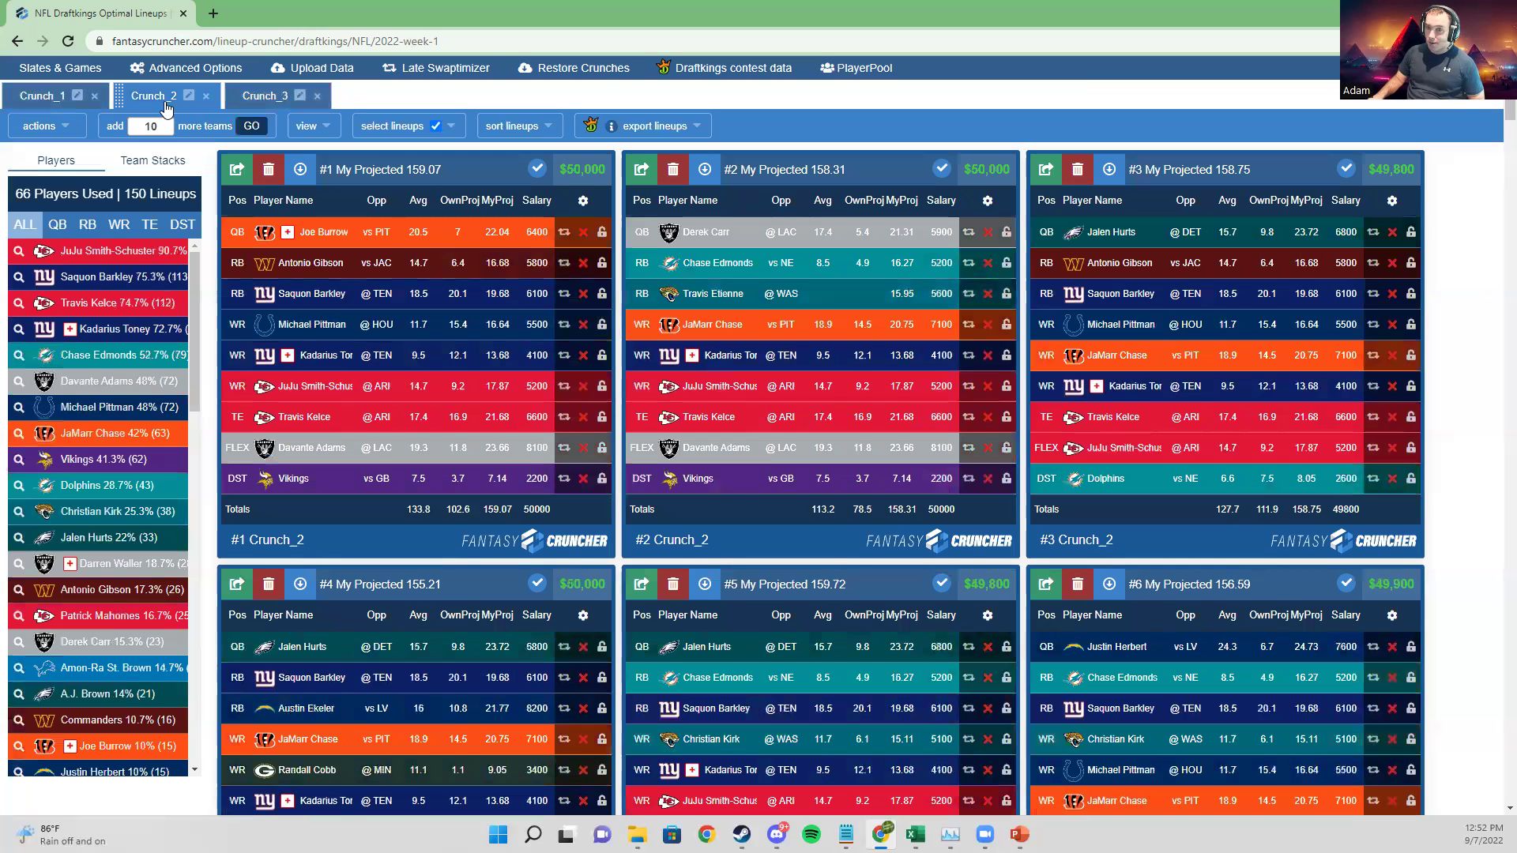
{"action": "left_click", "coordinate": [261, 108]}
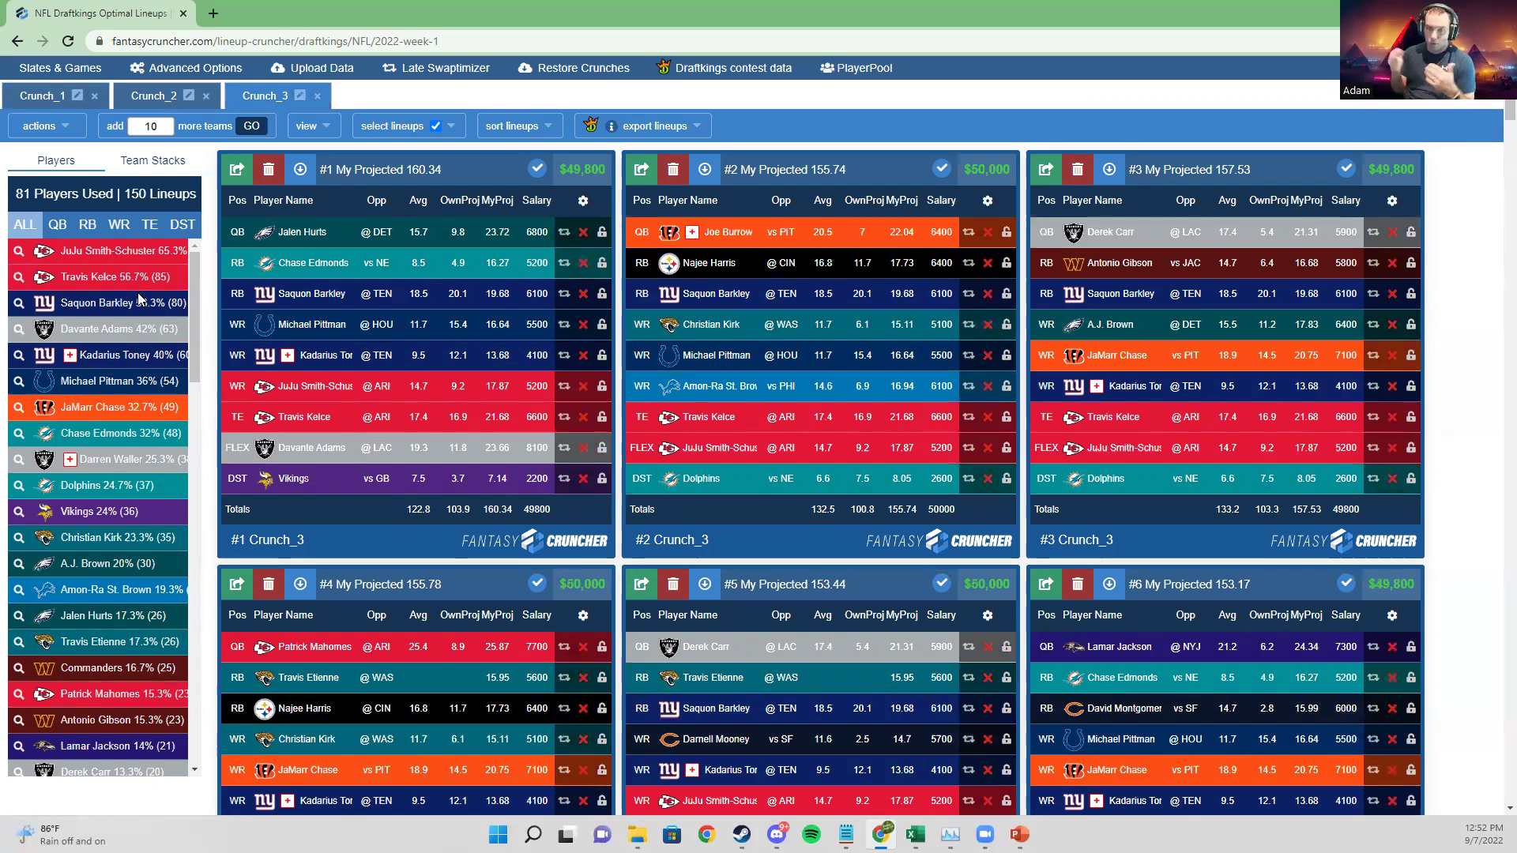
{"action": "left_click", "coordinate": [56, 228]}
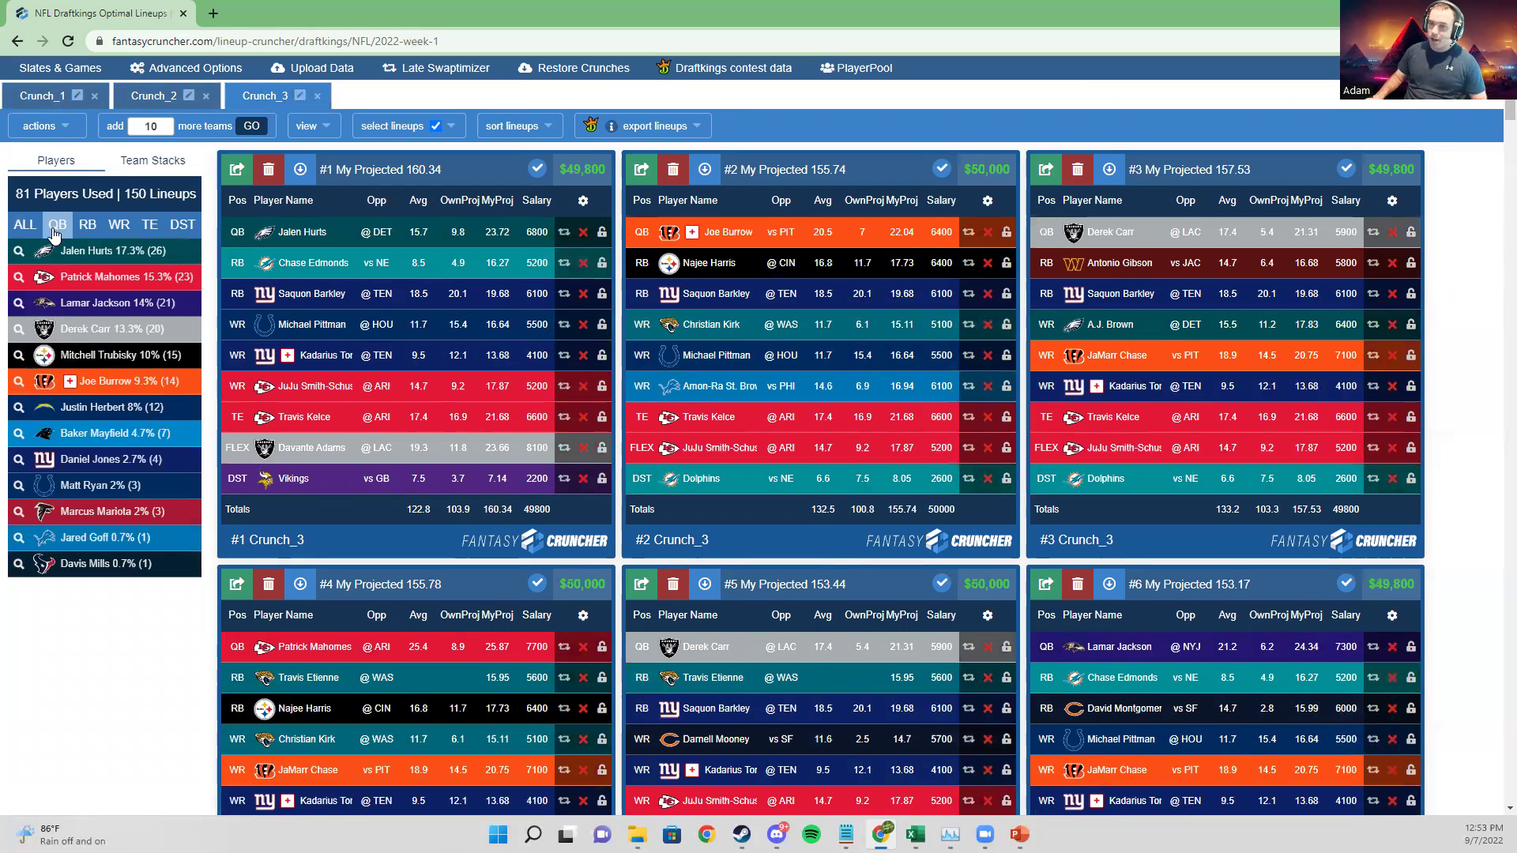
Step: Filter Crunch_3's exposures to wide receivers, then return to the Crunch_1 lineups
{"action": "left_click", "coordinate": [118, 226]}
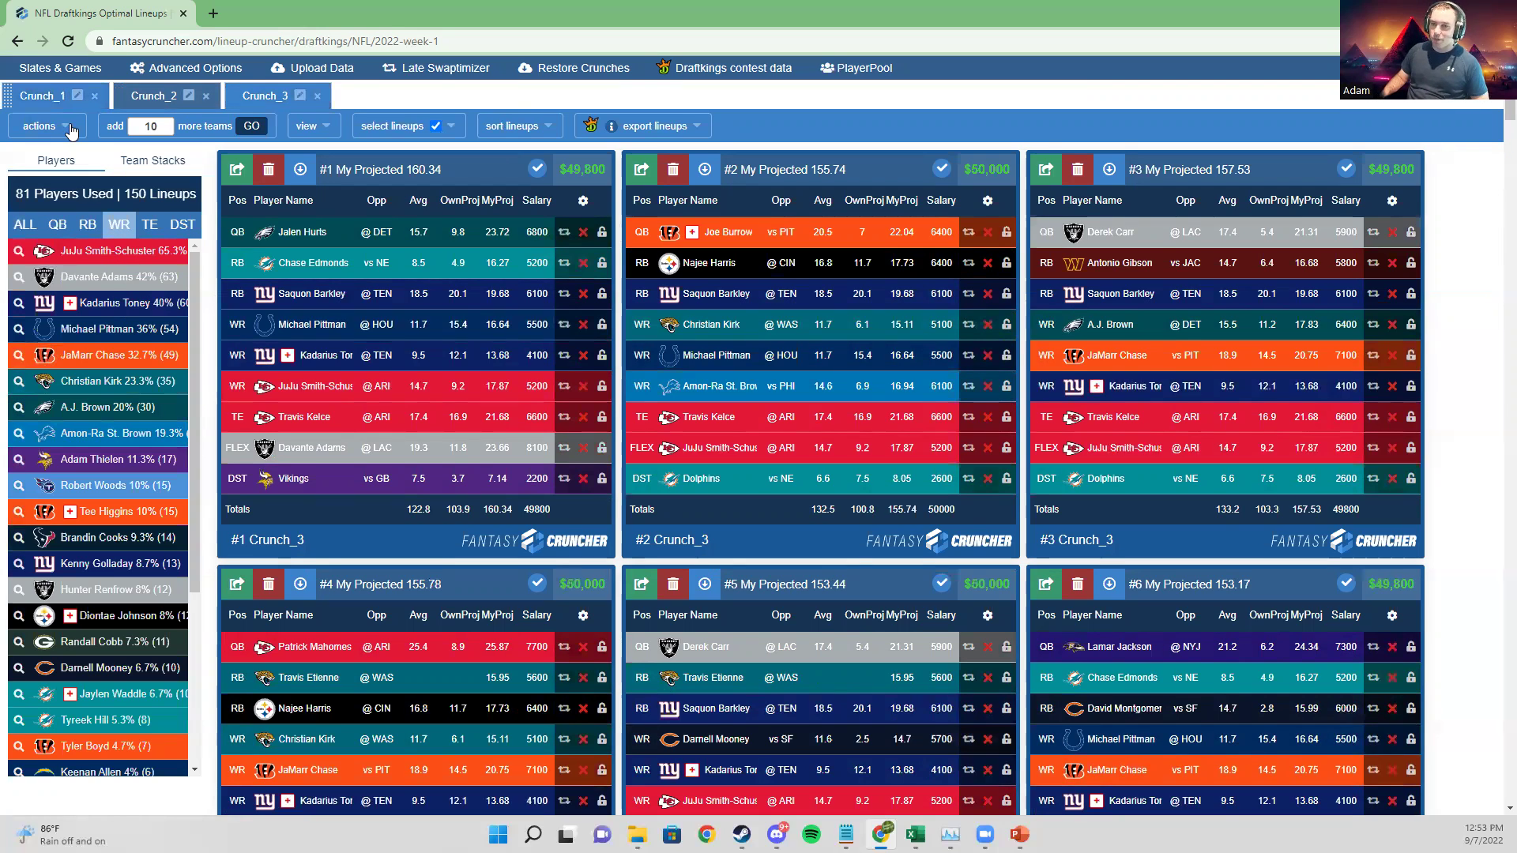
{"action": "left_click", "coordinate": [47, 96]}
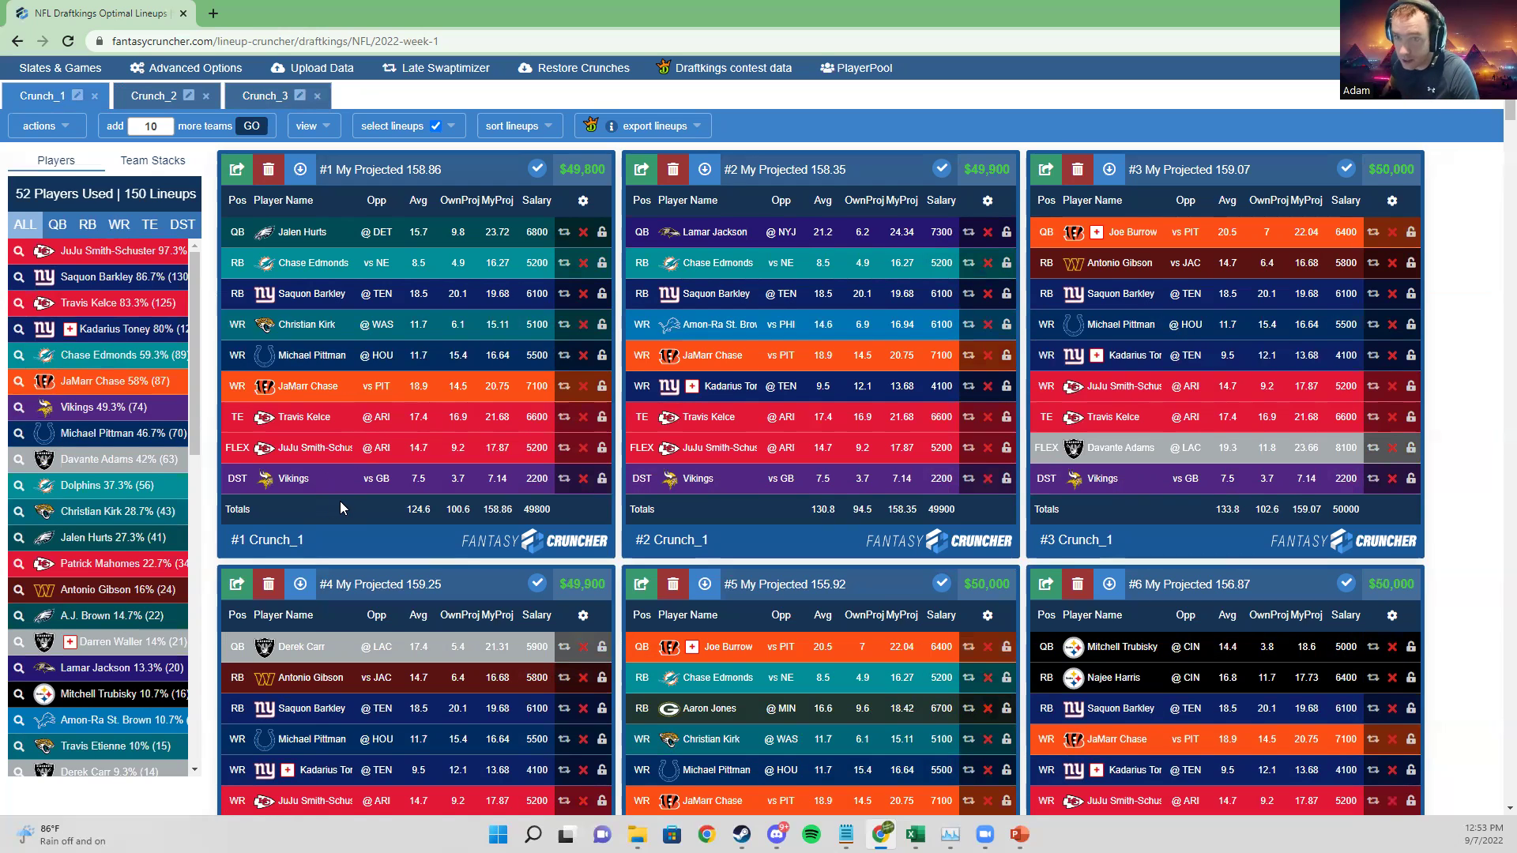
Step: Filter the player pool to running backs, led by Jonathan Taylor at 9100 salary
{"action": "scroll", "coordinate": [397, 501], "scroll_direction": "up", "scroll_amount": 2}
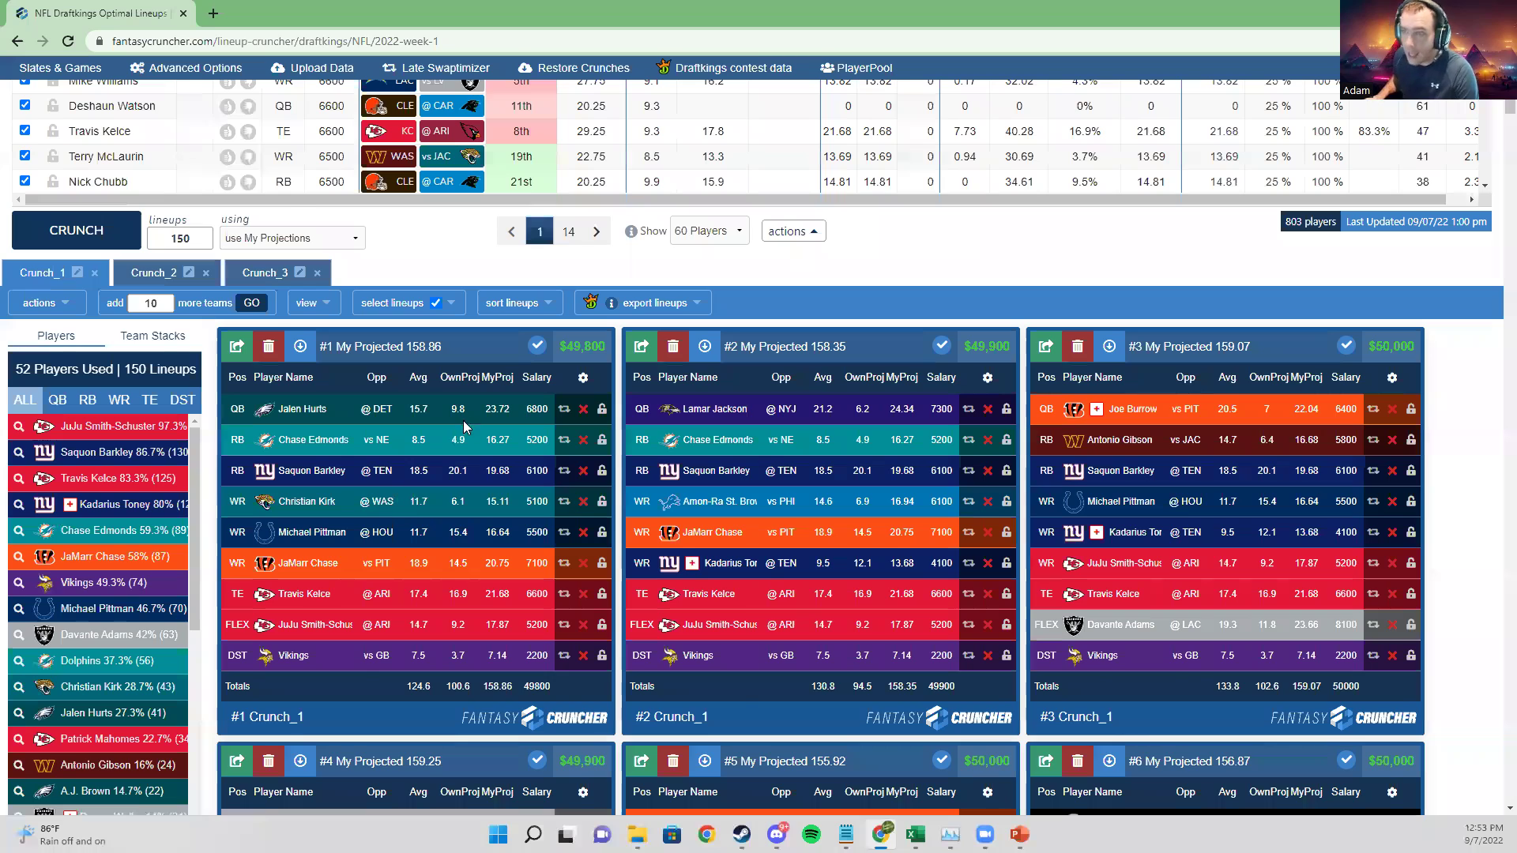
{"action": "scroll", "coordinate": [907, 339], "scroll_direction": "up", "scroll_amount": 2}
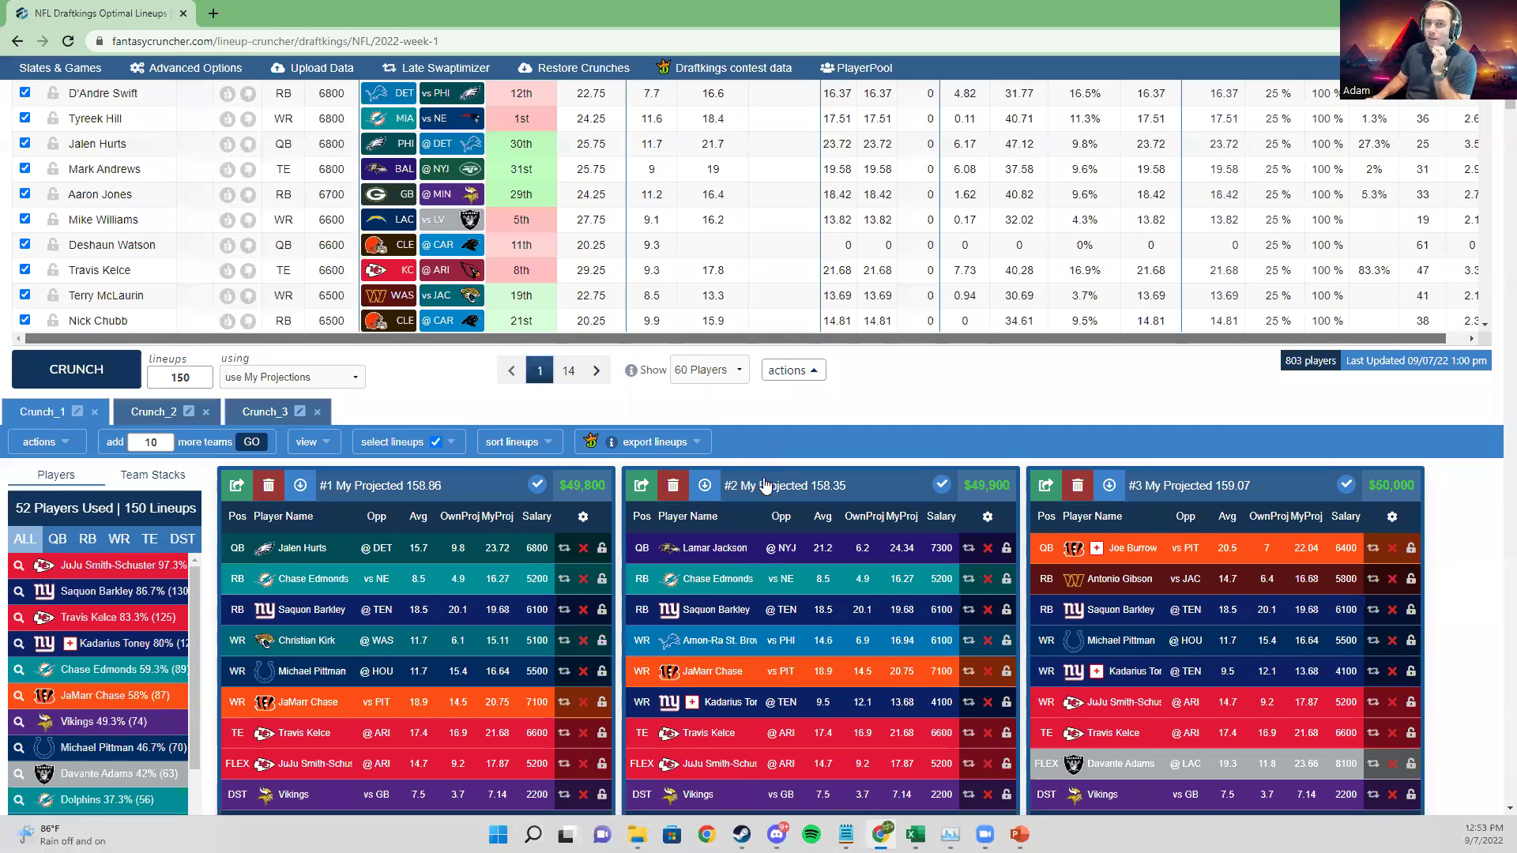
{"action": "scroll", "coordinate": [764, 468], "scroll_direction": "up", "scroll_amount": 2}
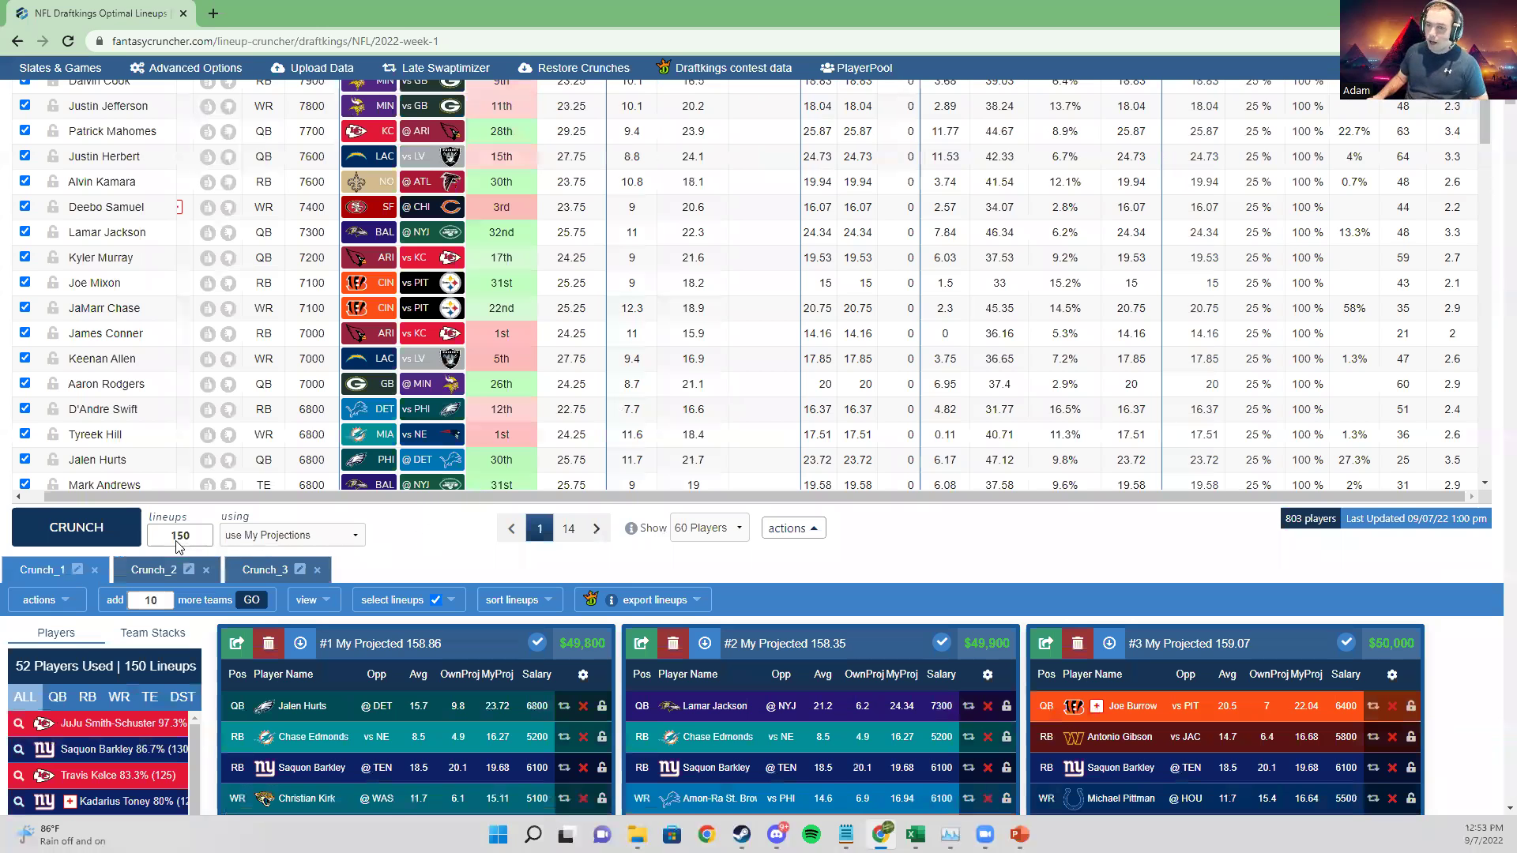
{"action": "scroll", "coordinate": [458, 452], "scroll_direction": "up", "scroll_amount": 3}
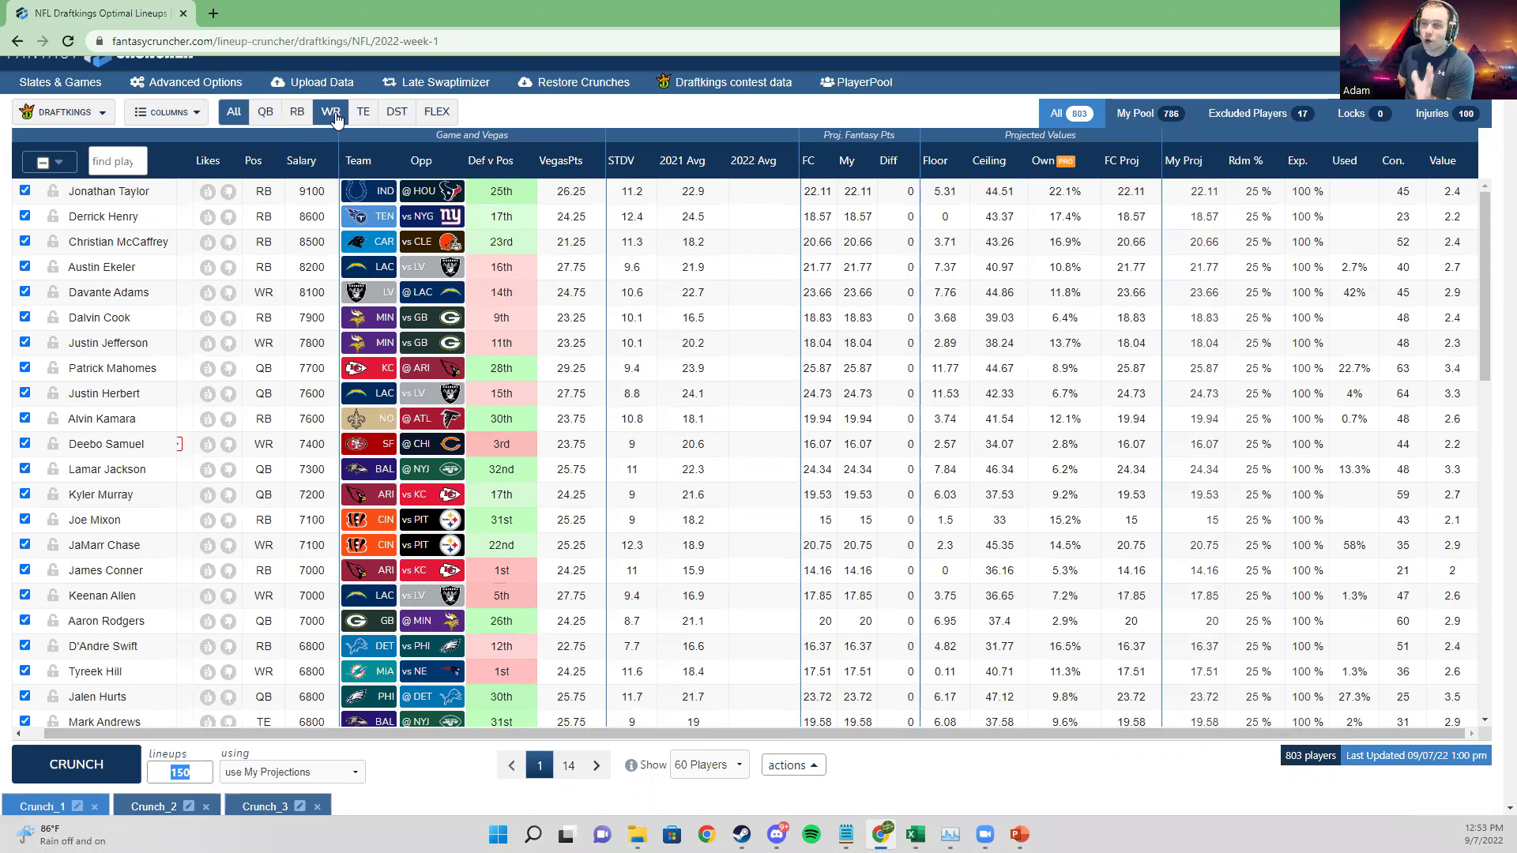
{"action": "left_click", "coordinate": [335, 116]}
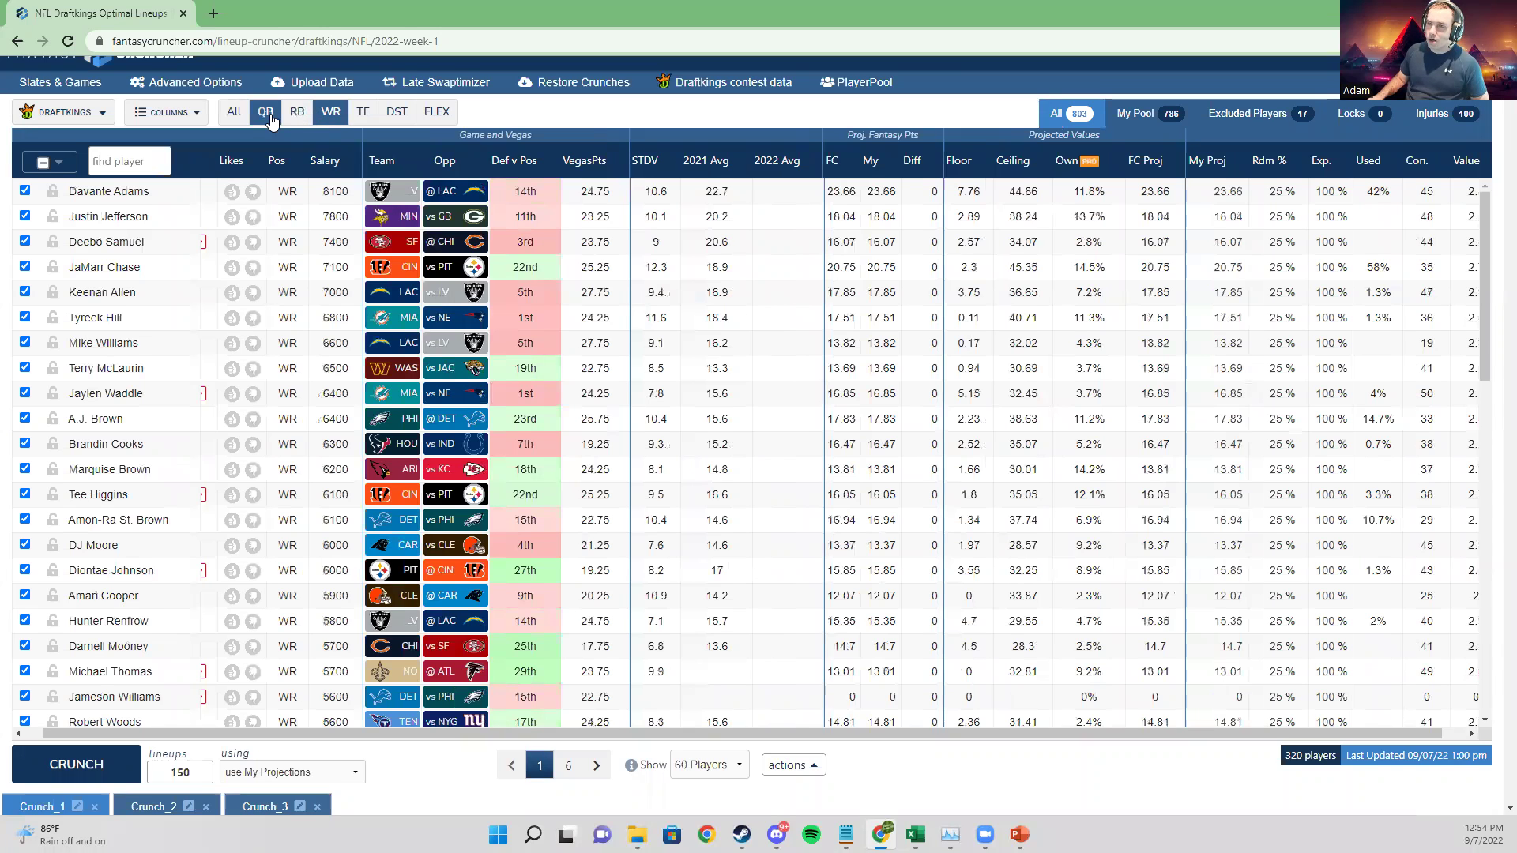
{"action": "left_click", "coordinate": [268, 120]}
{"action": "left_click", "coordinate": [330, 115]}
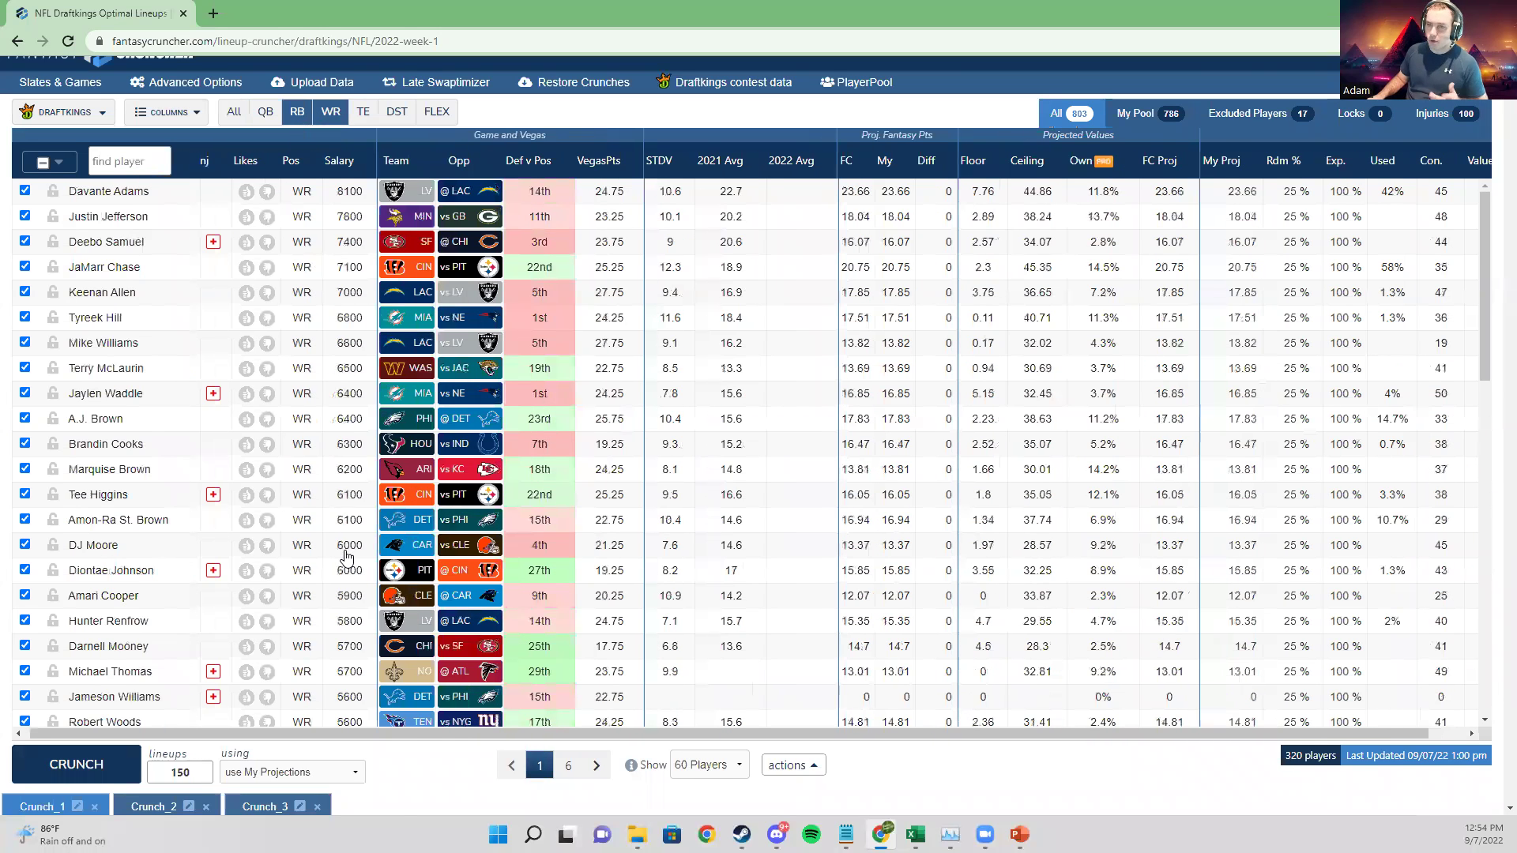
{"action": "left_click", "coordinate": [297, 117]}
{"action": "left_click_drag", "start_coordinate": [307, 737], "coordinate": [329, 737]}
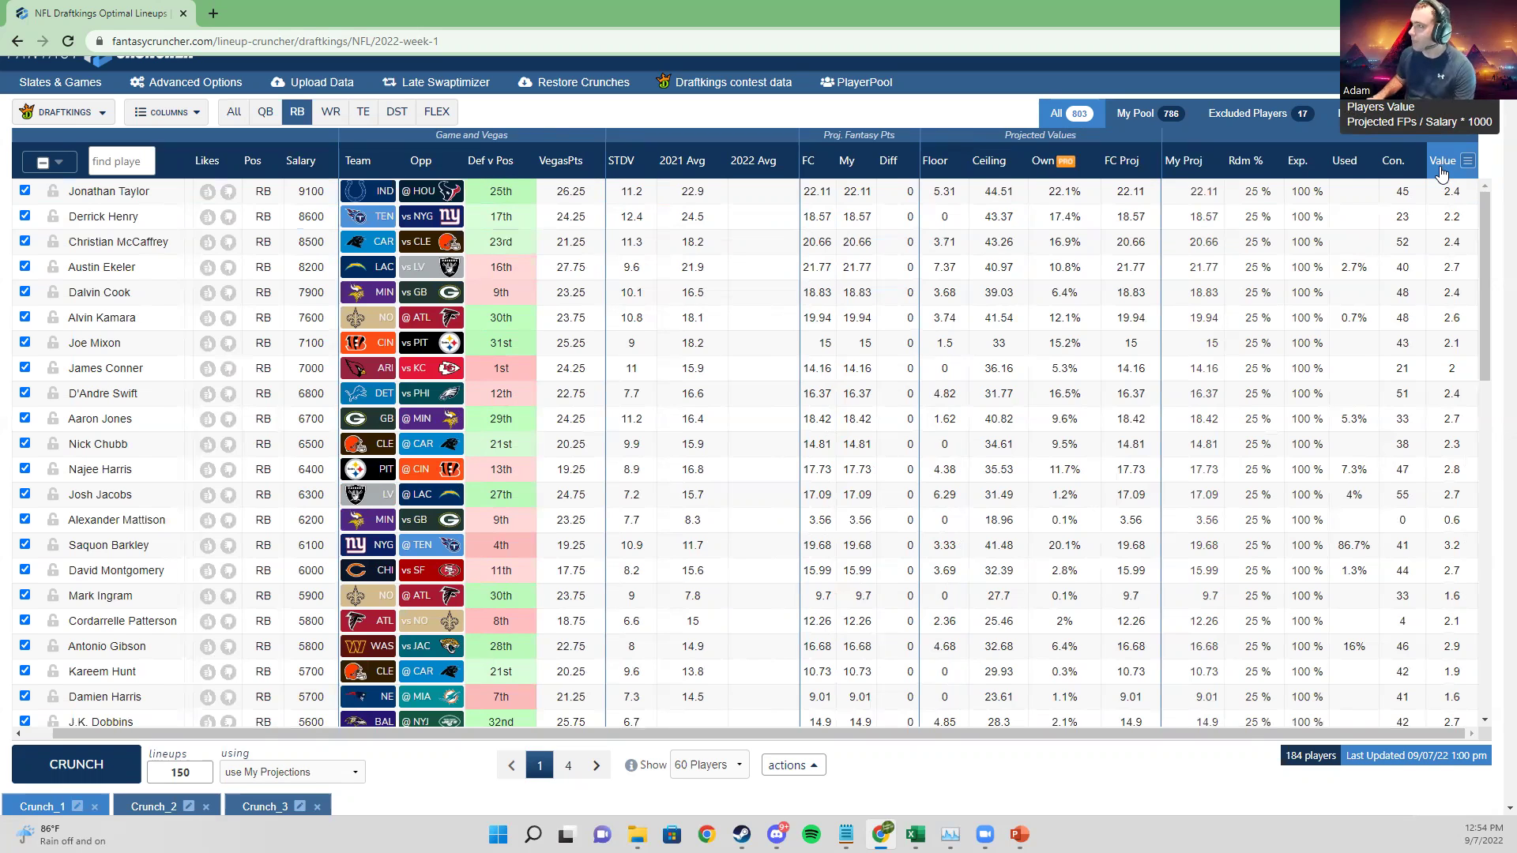
{"action": "left_click", "coordinate": [1443, 162]}
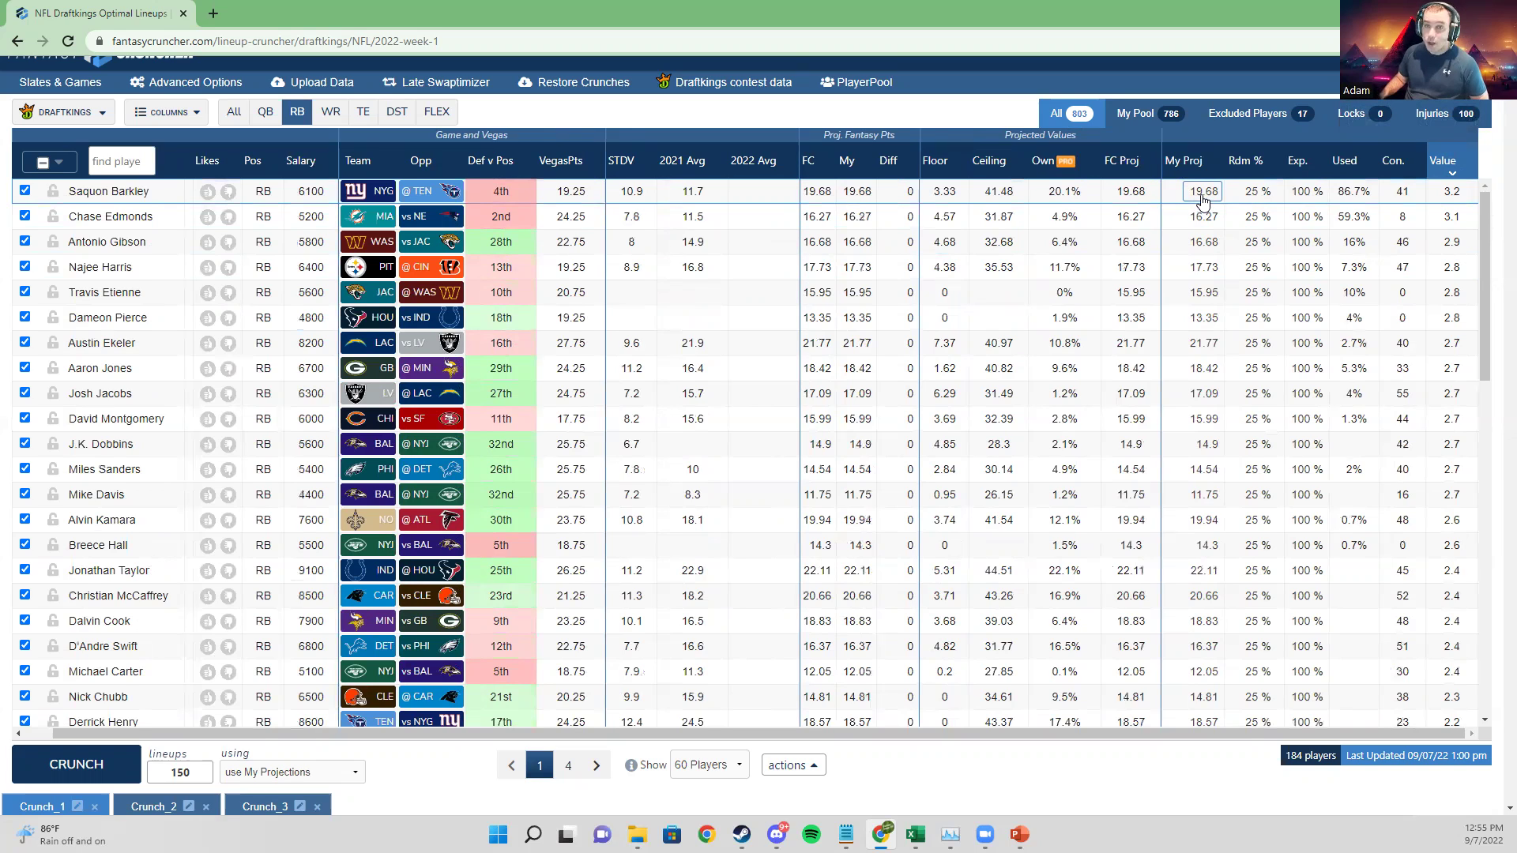
{"action": "left_click", "coordinate": [1211, 192]}
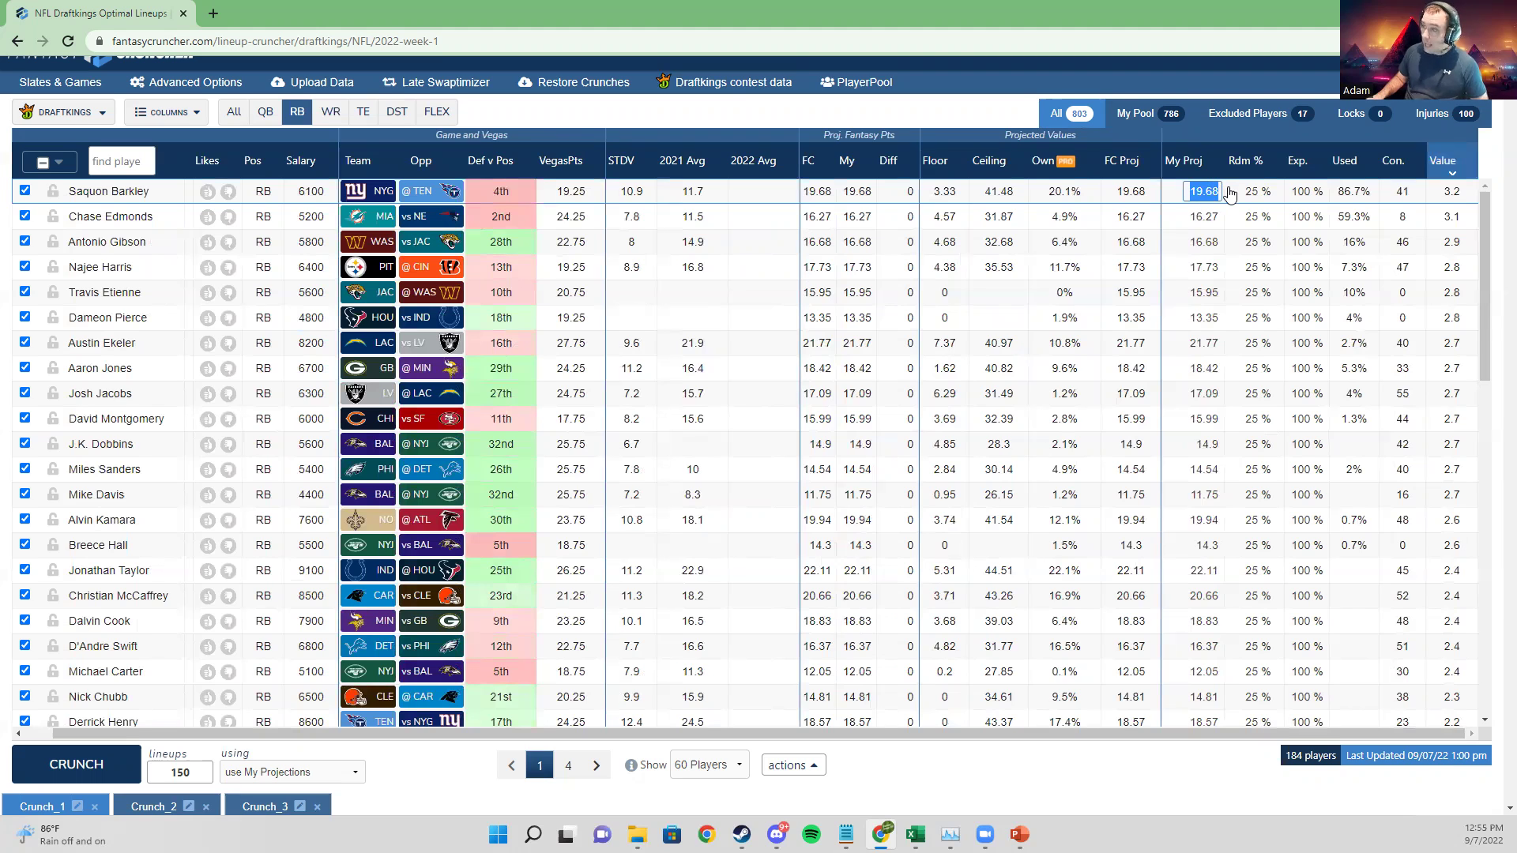
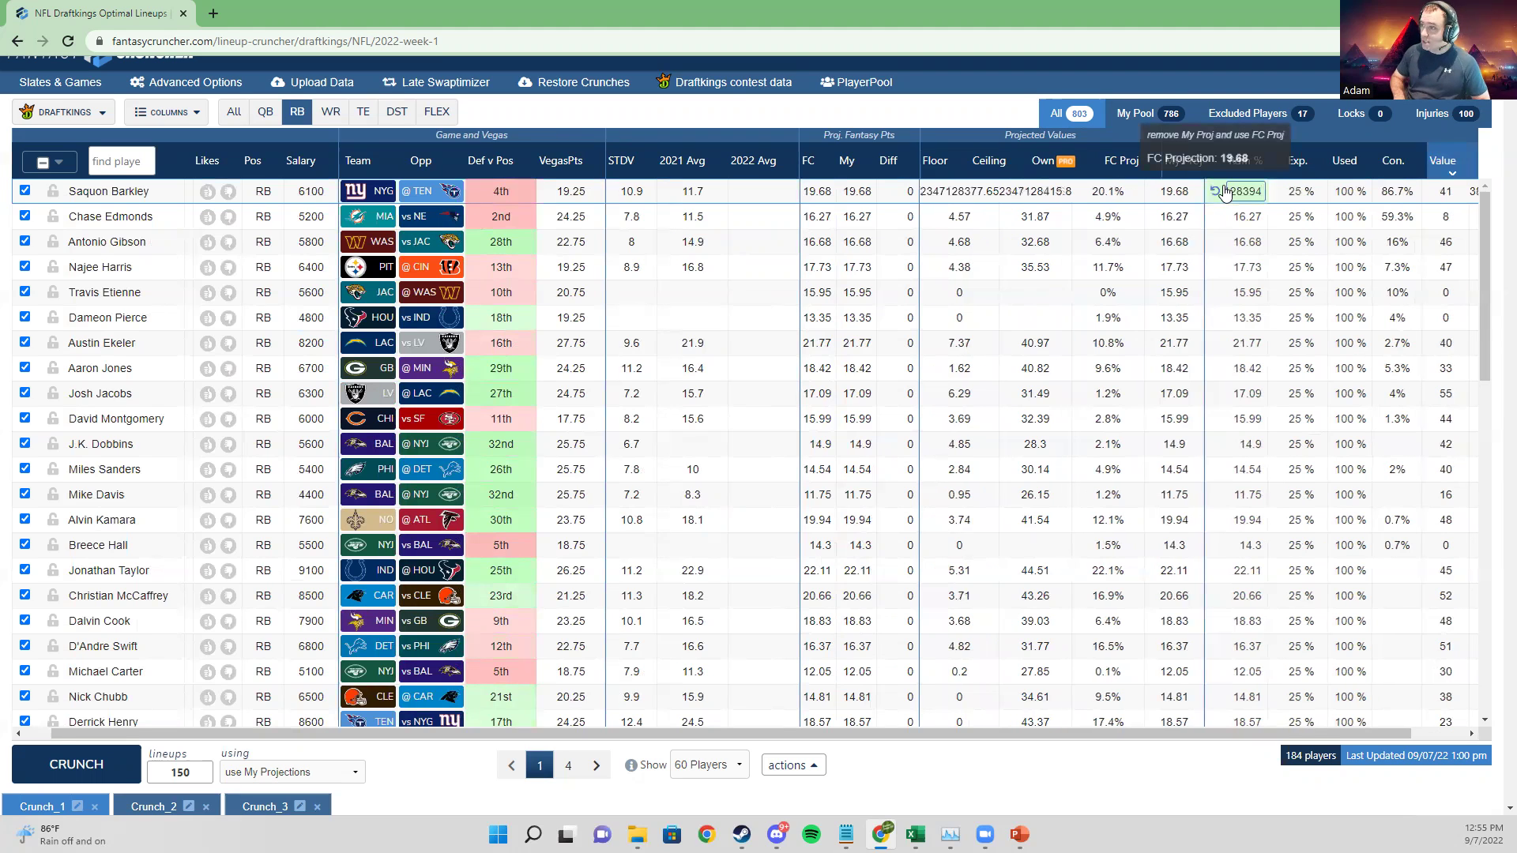
{"action": "left_click", "coordinate": [1223, 193]}
{"action": "type", "text": "15"}
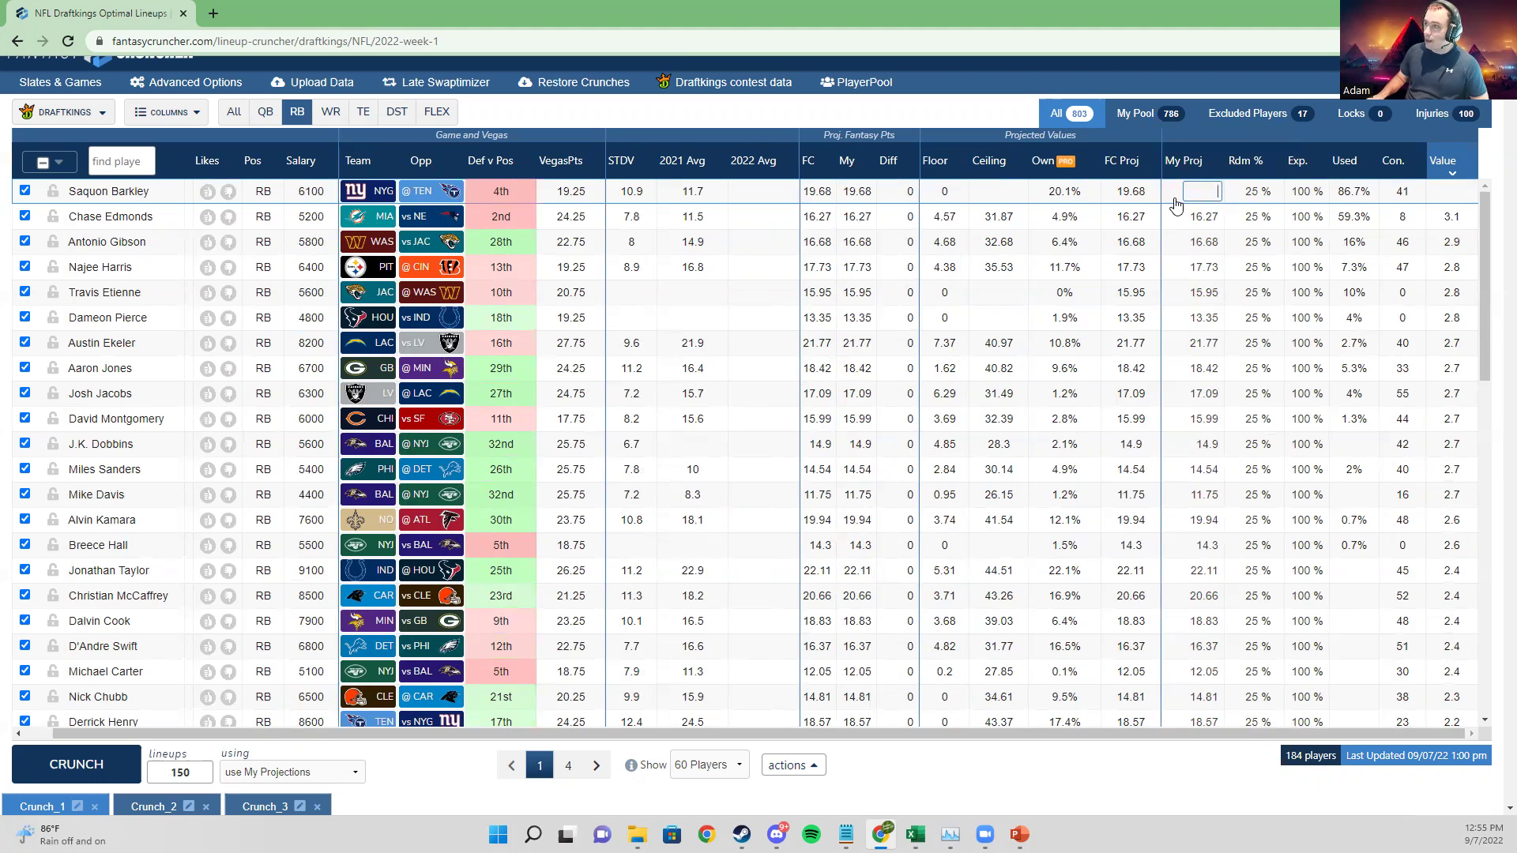
{"action": "left_click", "coordinate": [1210, 195]}
{"action": "type", "text": "19.68"}
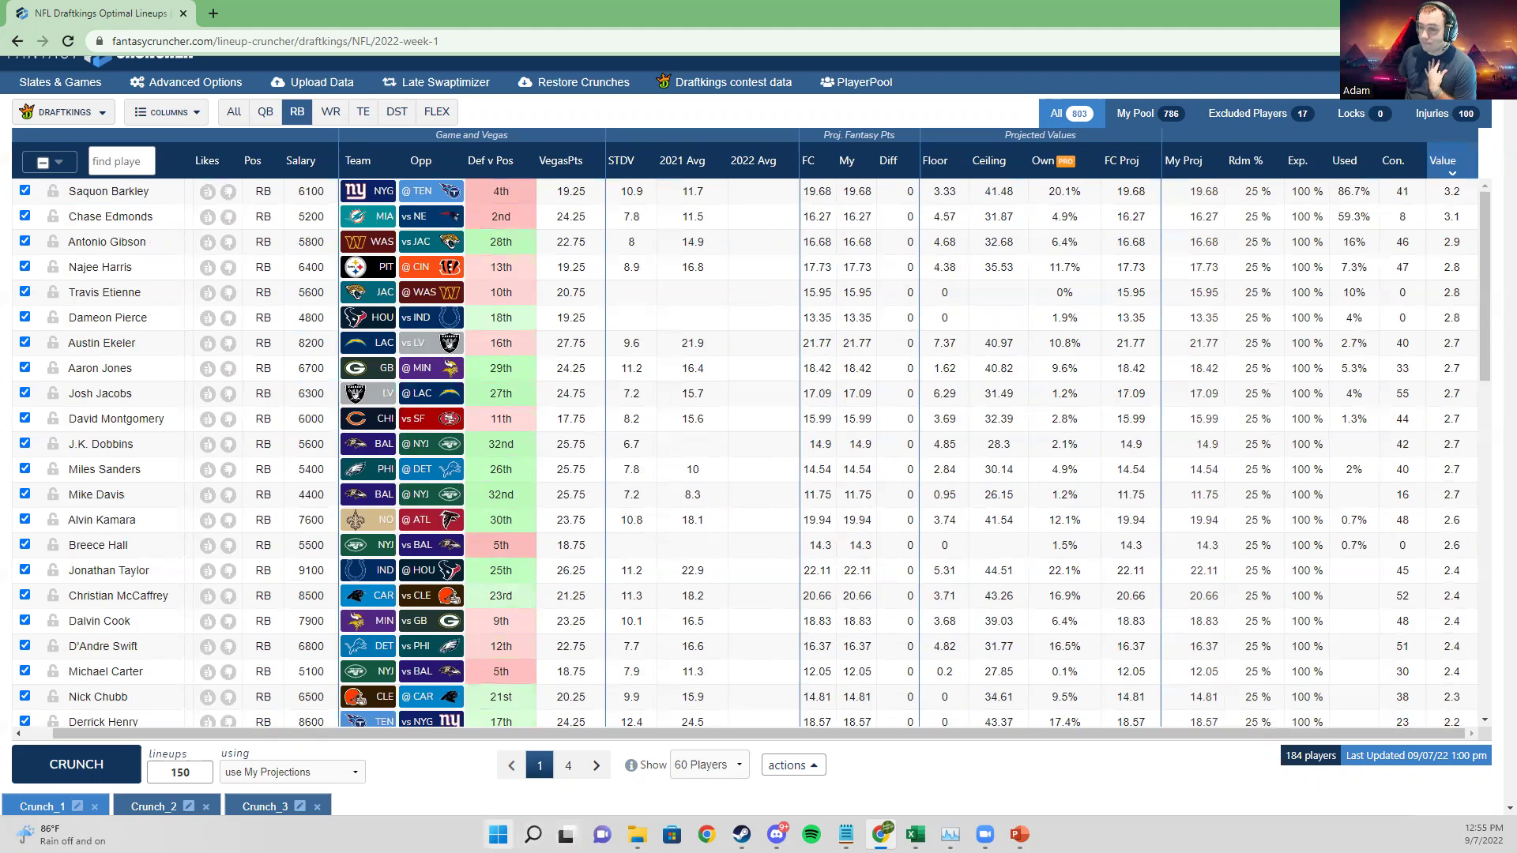
Step: Compute 19.68 ÷ 6100 in Calculator (0.00323) to confirm Saquon Barkley's 3.2 value
{"action": "left_click", "coordinate": [498, 835]}
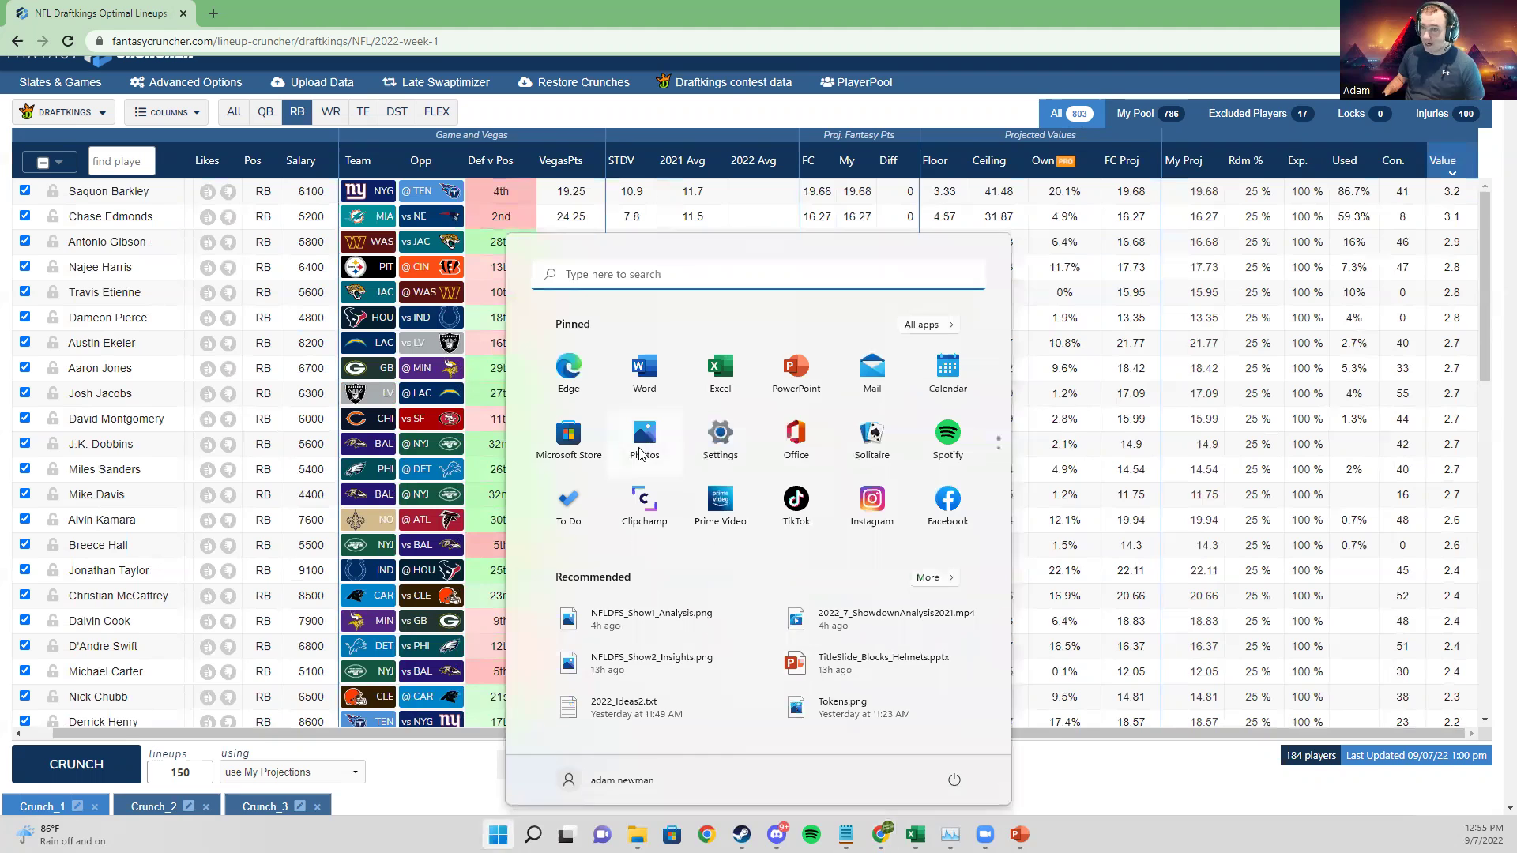
{"action": "type", "text": "calc"}
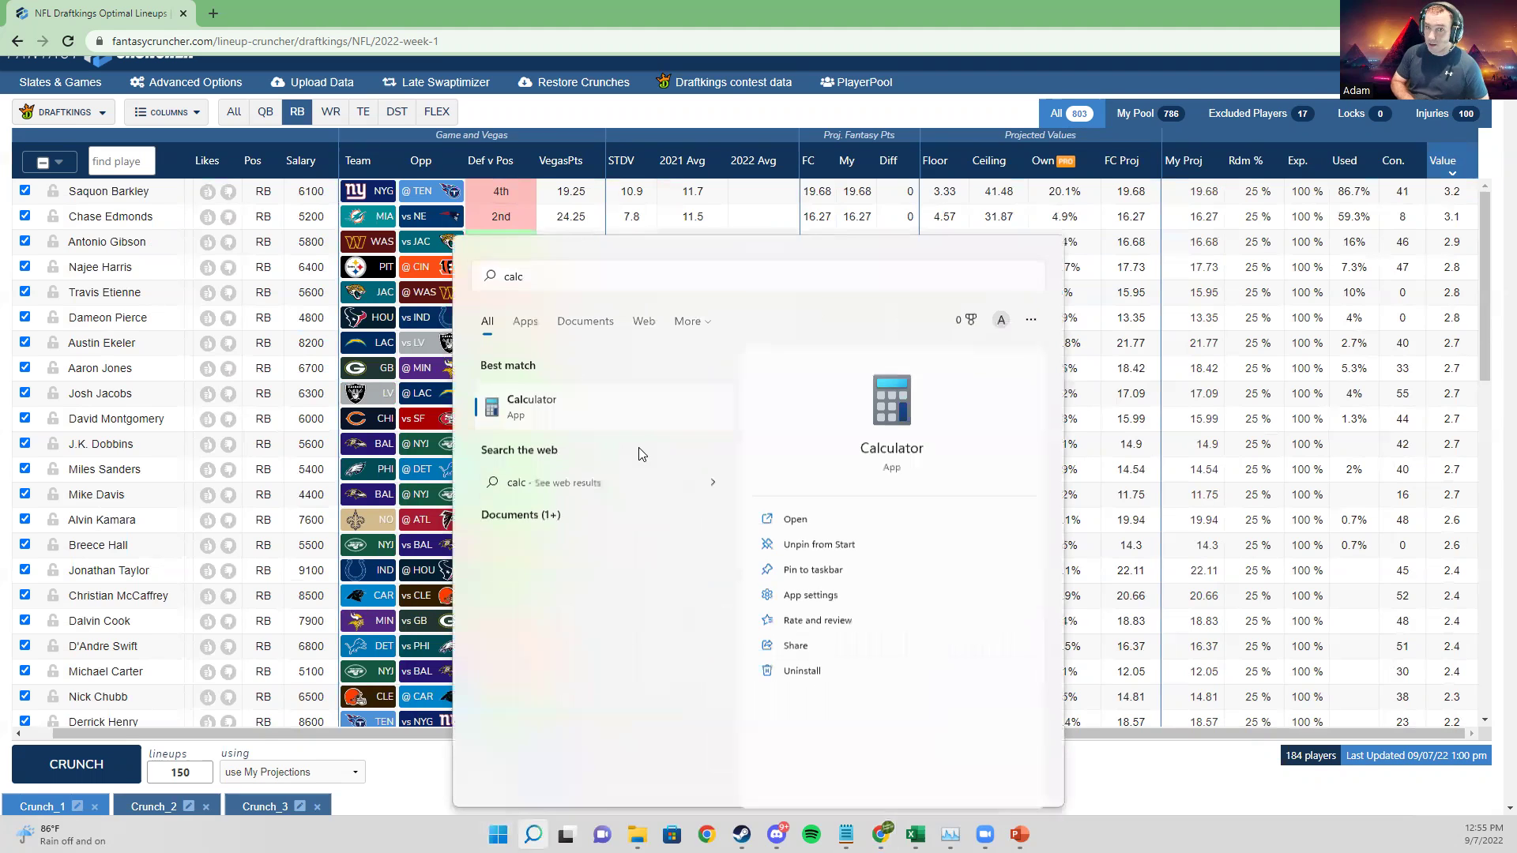
{"action": "key", "text": "Return"}
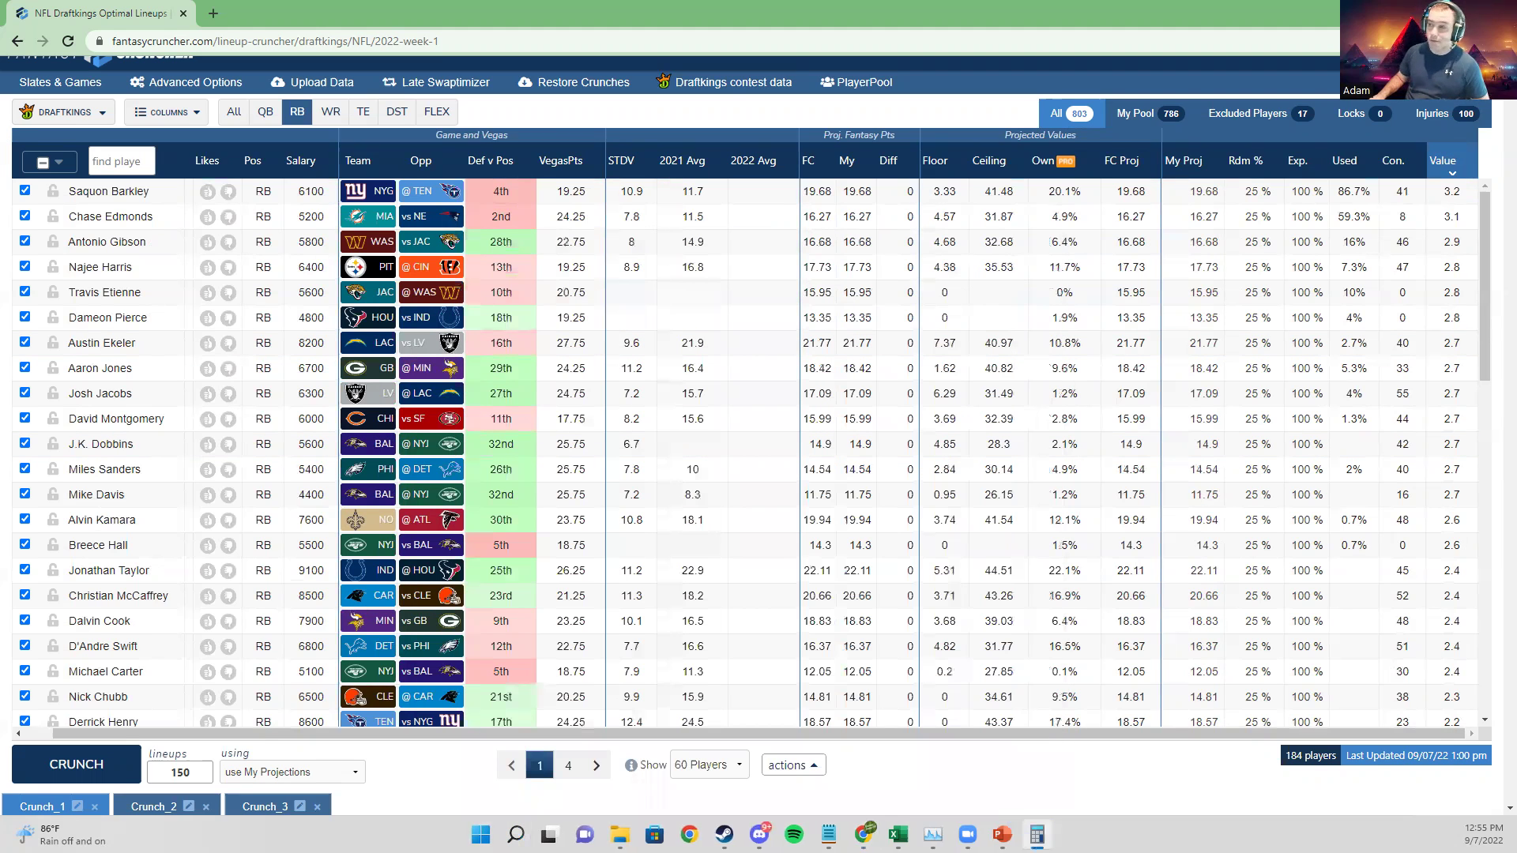
{"action": "type", "text": "19.68"}
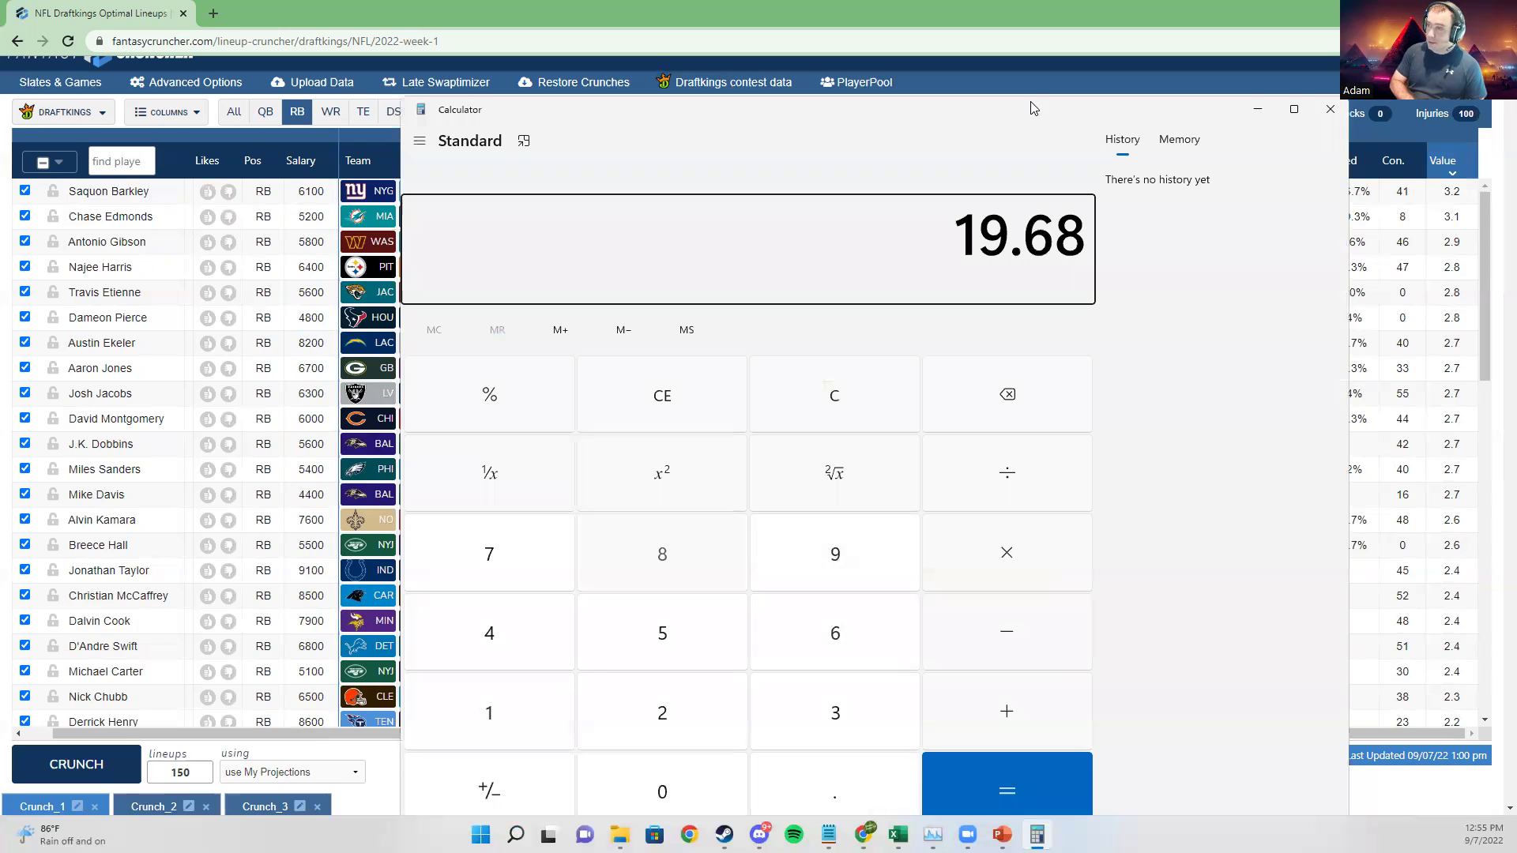
{"action": "type", "text": " ÷ 6100"}
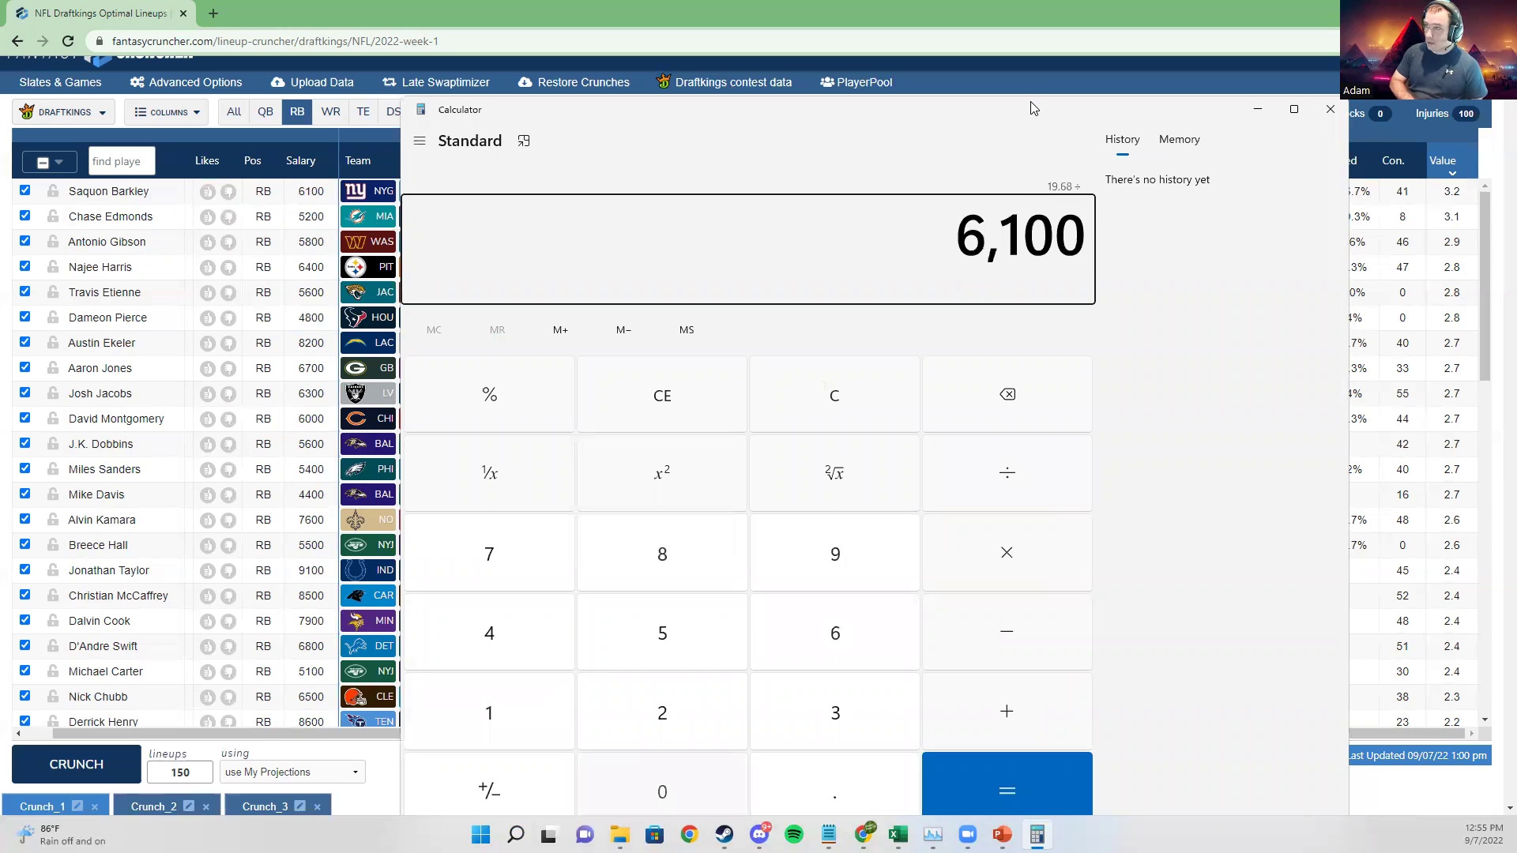
{"action": "key", "text": "Return"}
{"action": "left_click_drag", "start_coordinate": [664, 251], "coordinate": [708, 235]}
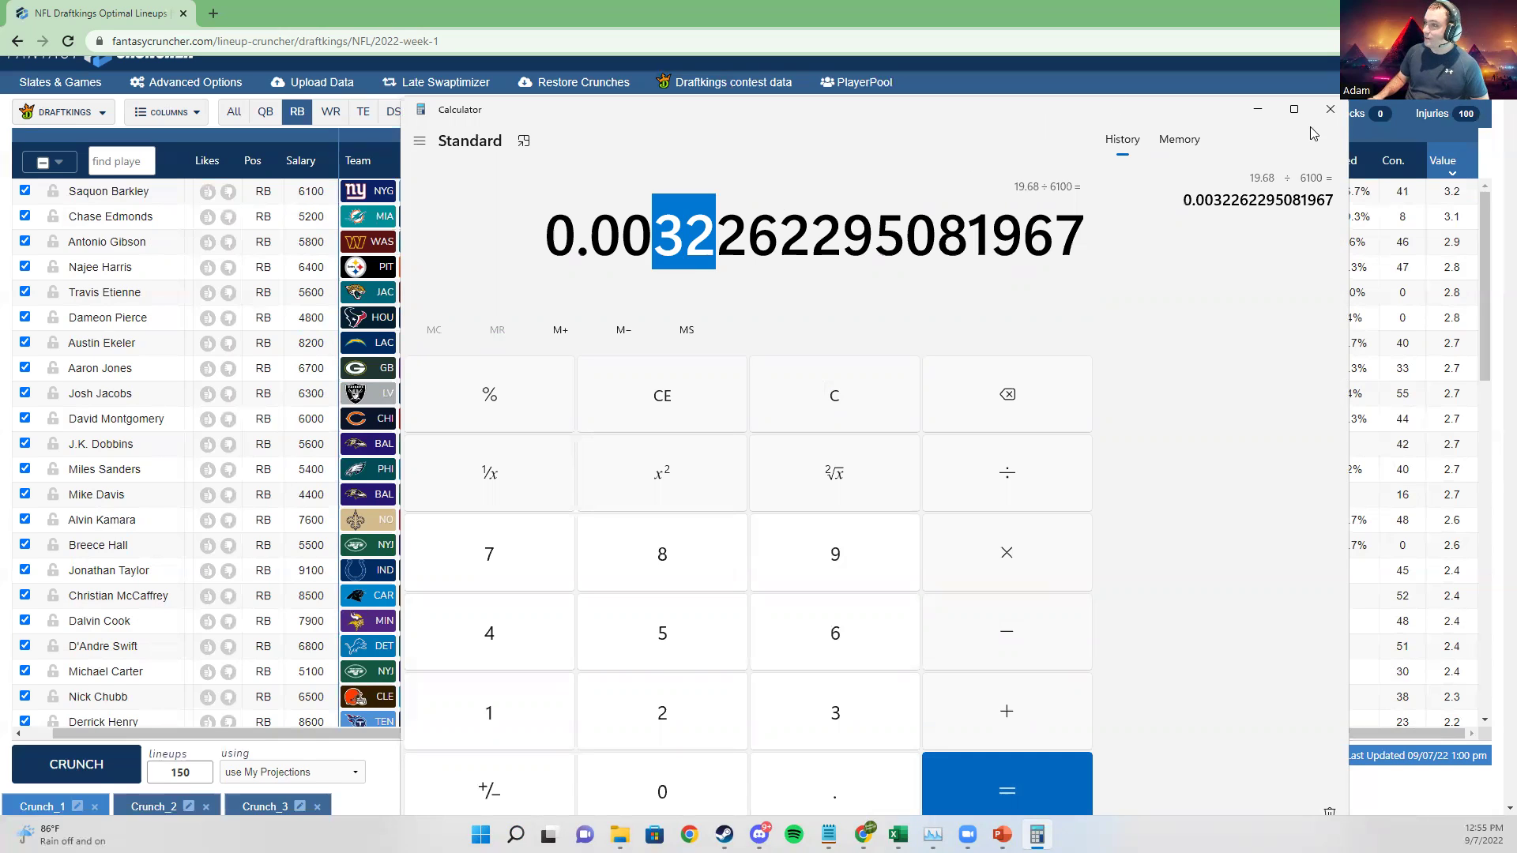
{"action": "left_click", "coordinate": [1330, 109]}
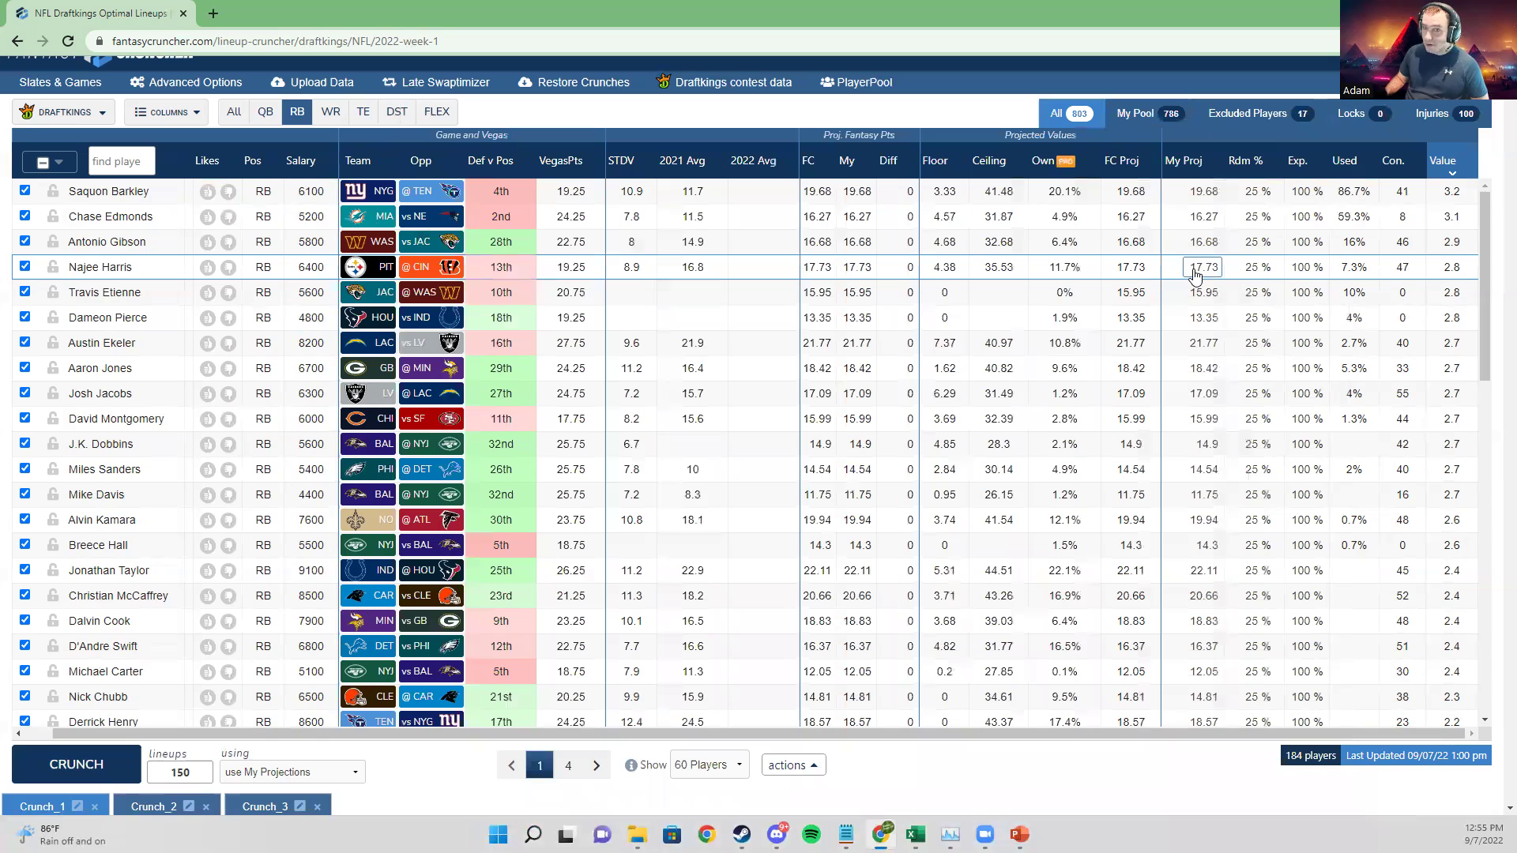
{"action": "left_click", "coordinate": [1306, 216]}
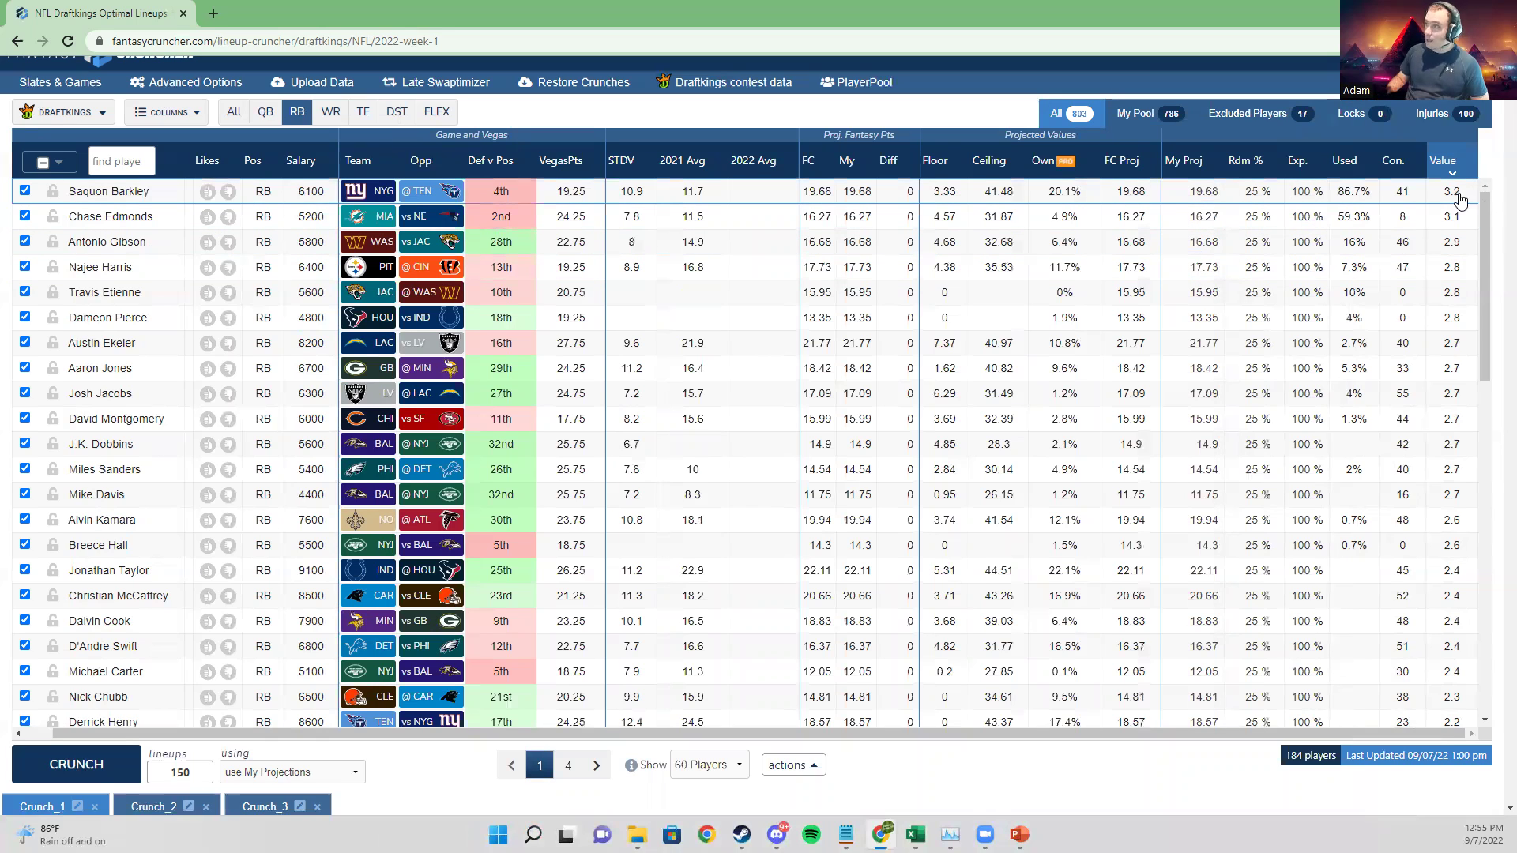
{"action": "left_click", "coordinate": [1166, 225]}
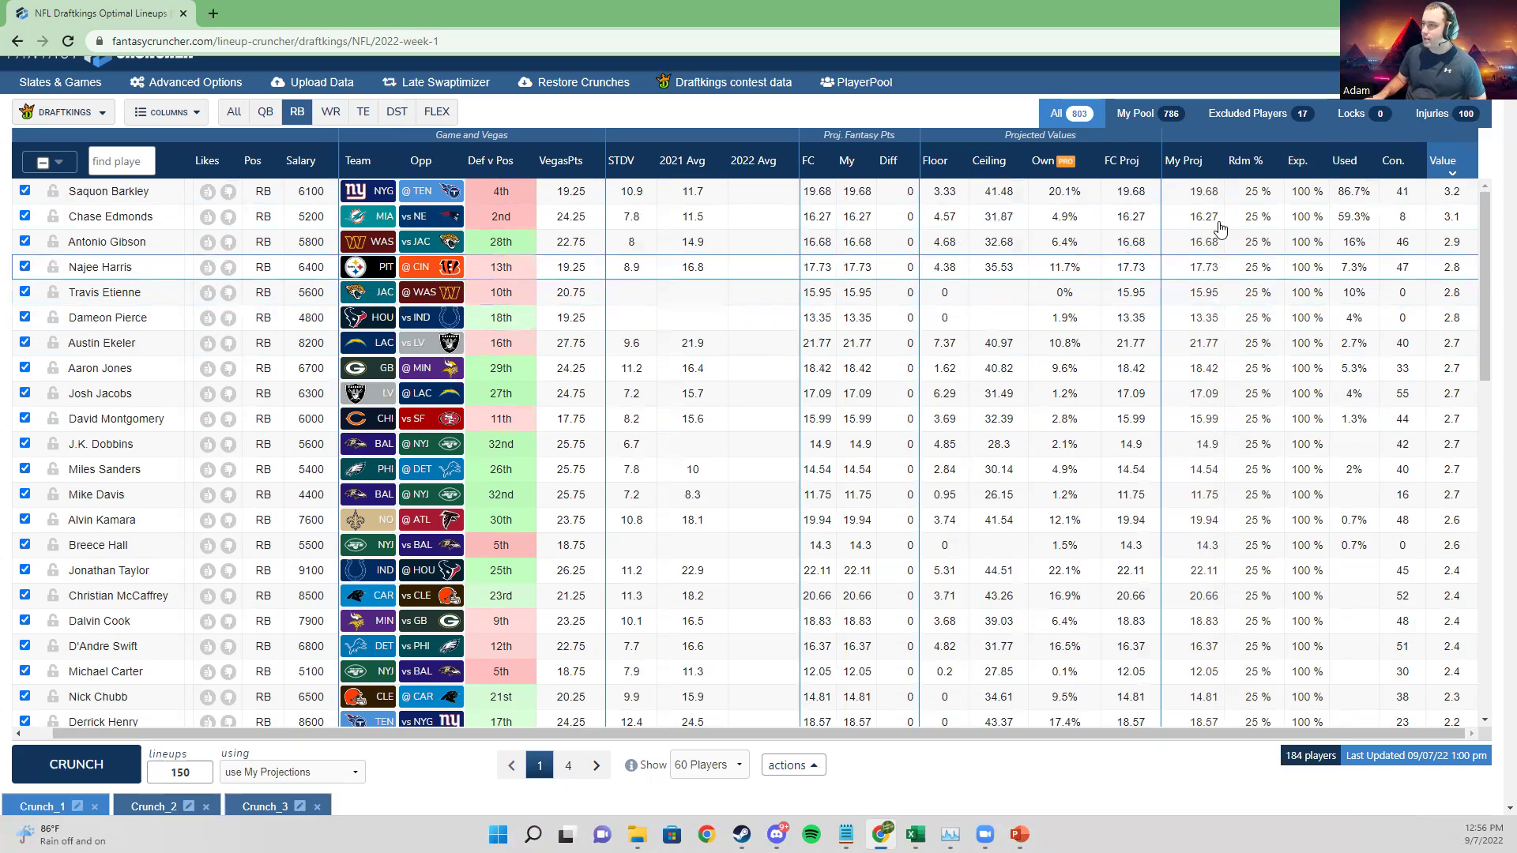
{"action": "left_click", "coordinate": [1193, 217]}
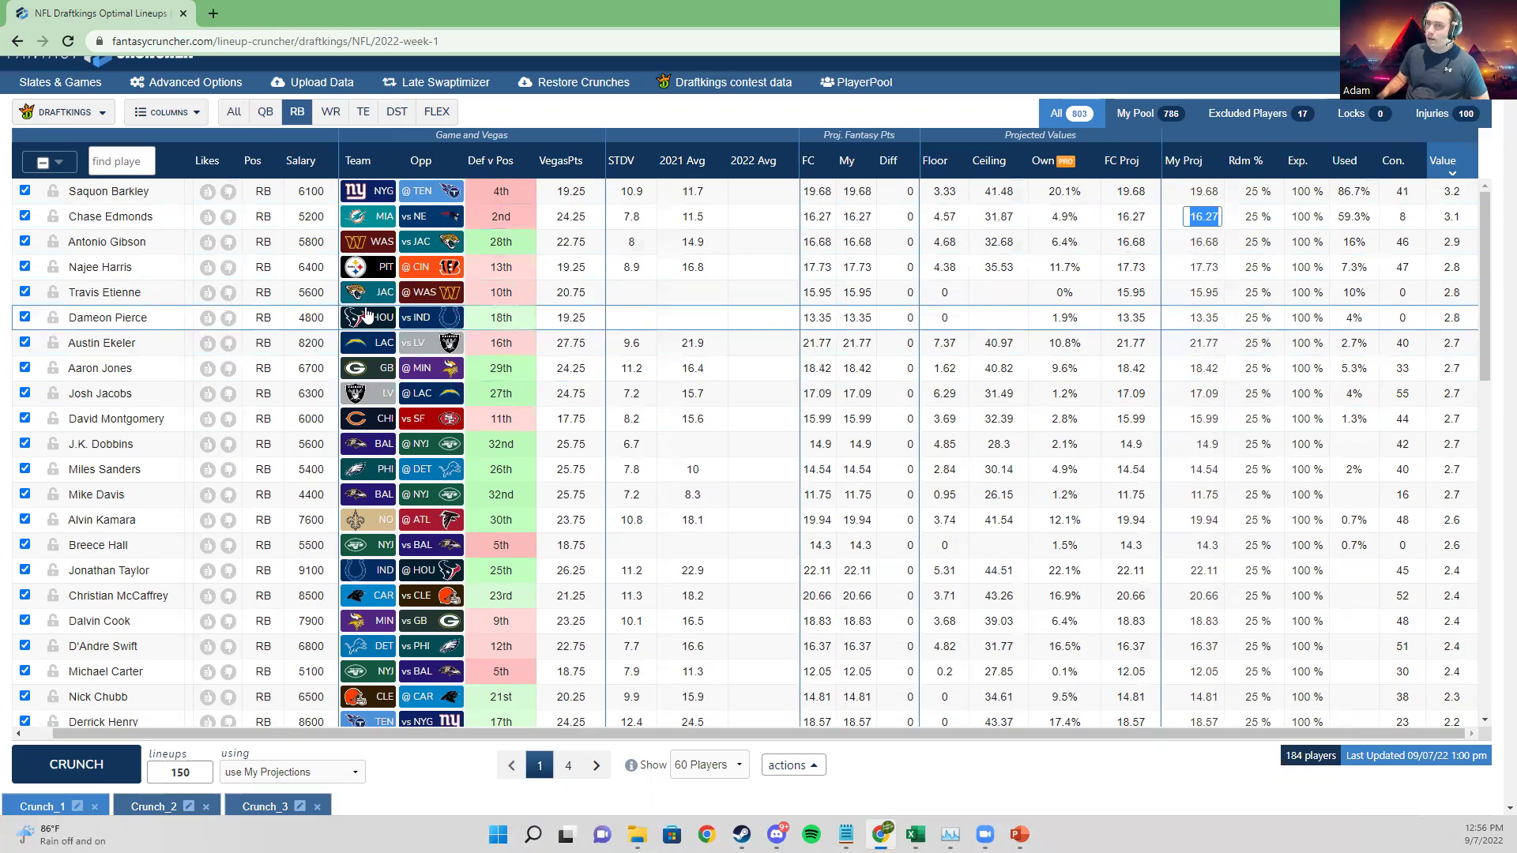
{"action": "left_click", "coordinate": [297, 120]}
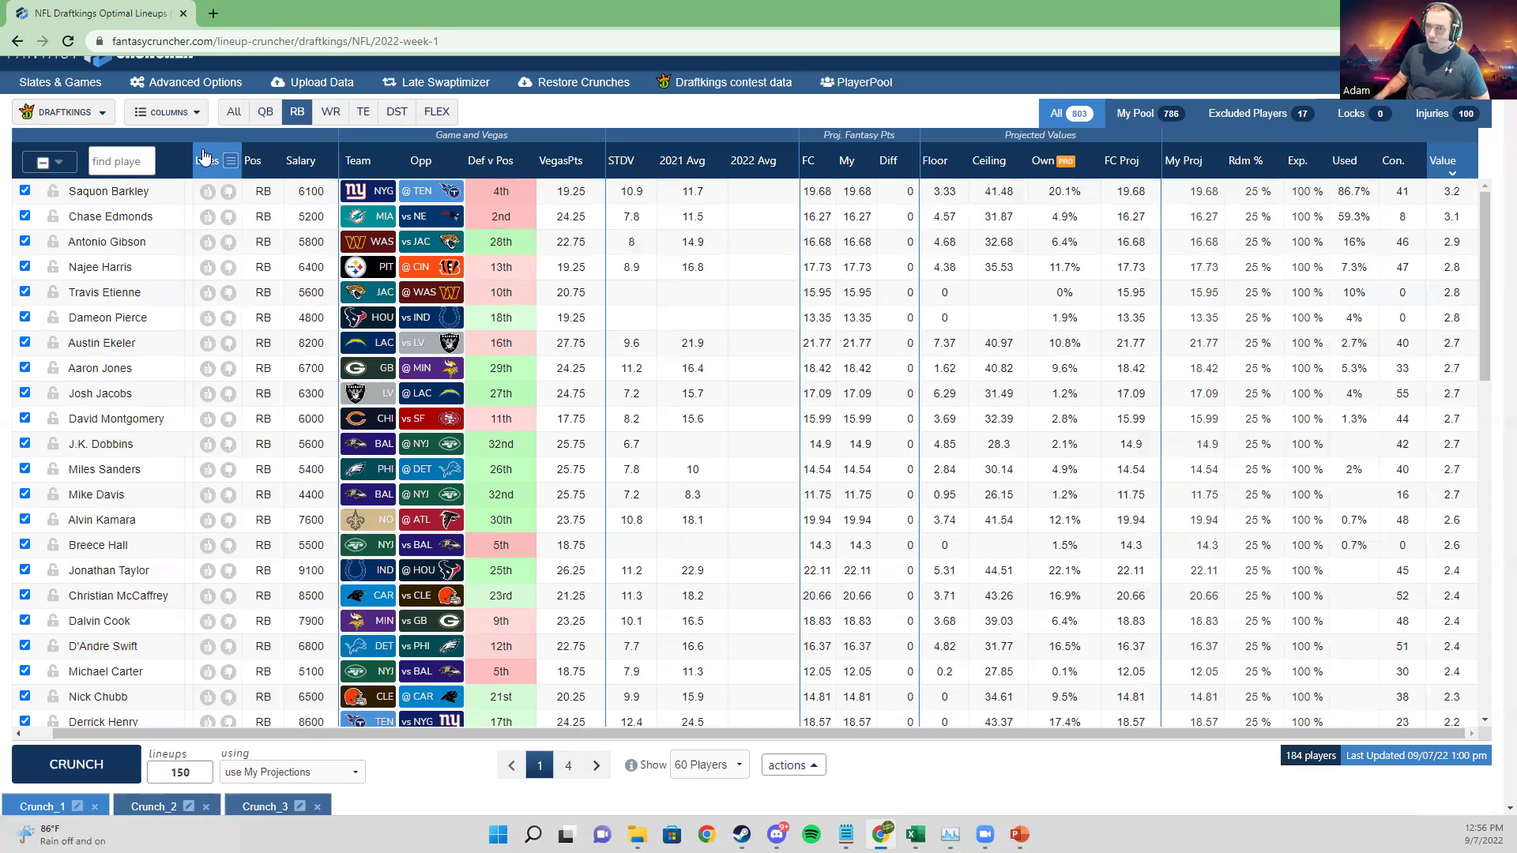
{"action": "left_click", "coordinate": [120, 169]}
{"action": "type", "text": "jon"}
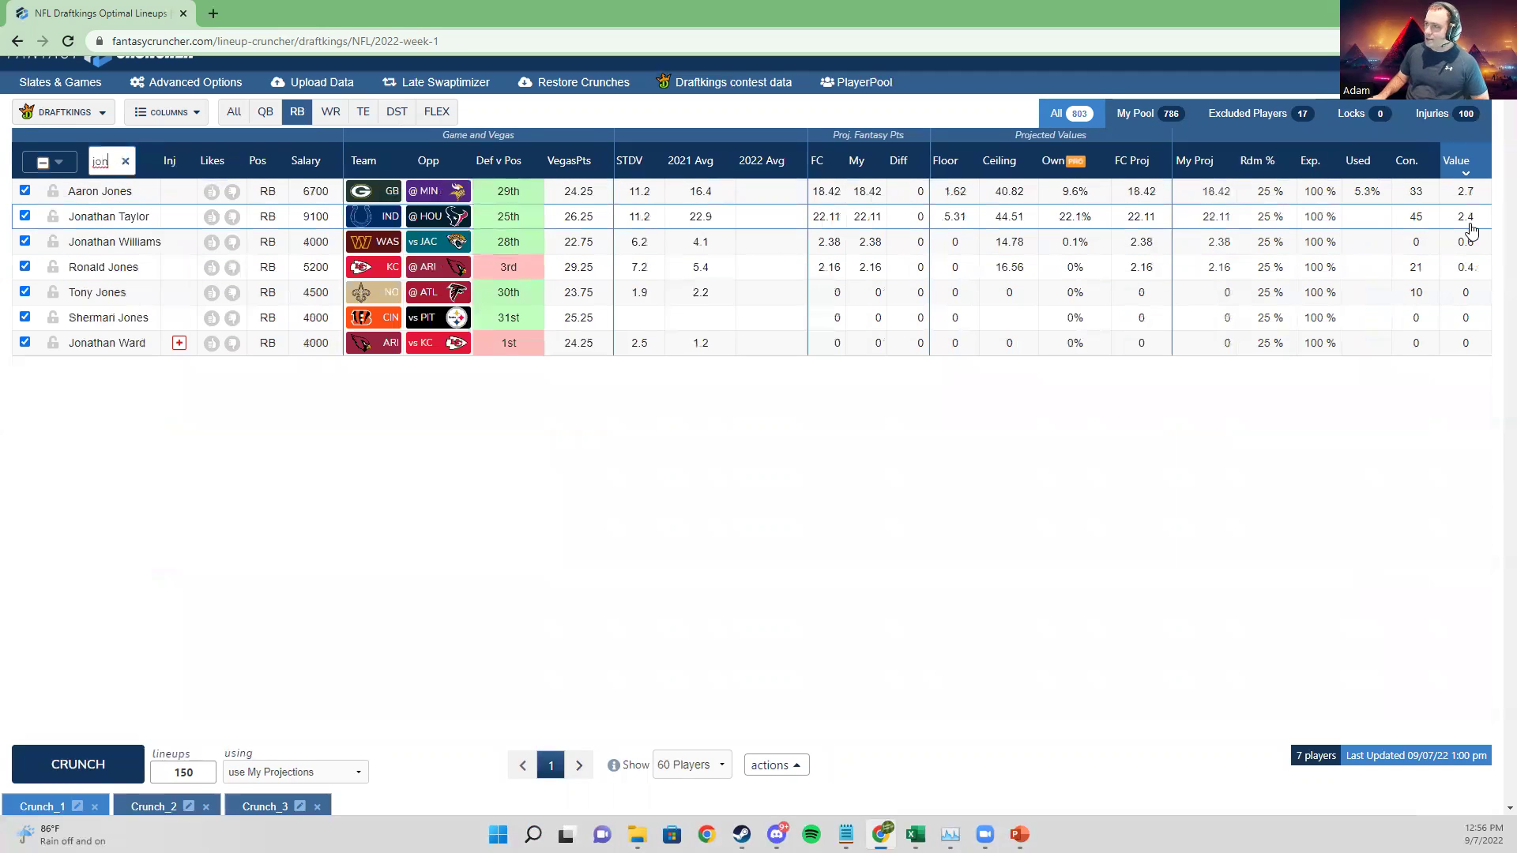
{"action": "left_click", "coordinate": [1215, 218]}
{"action": "type", "text": "30"}
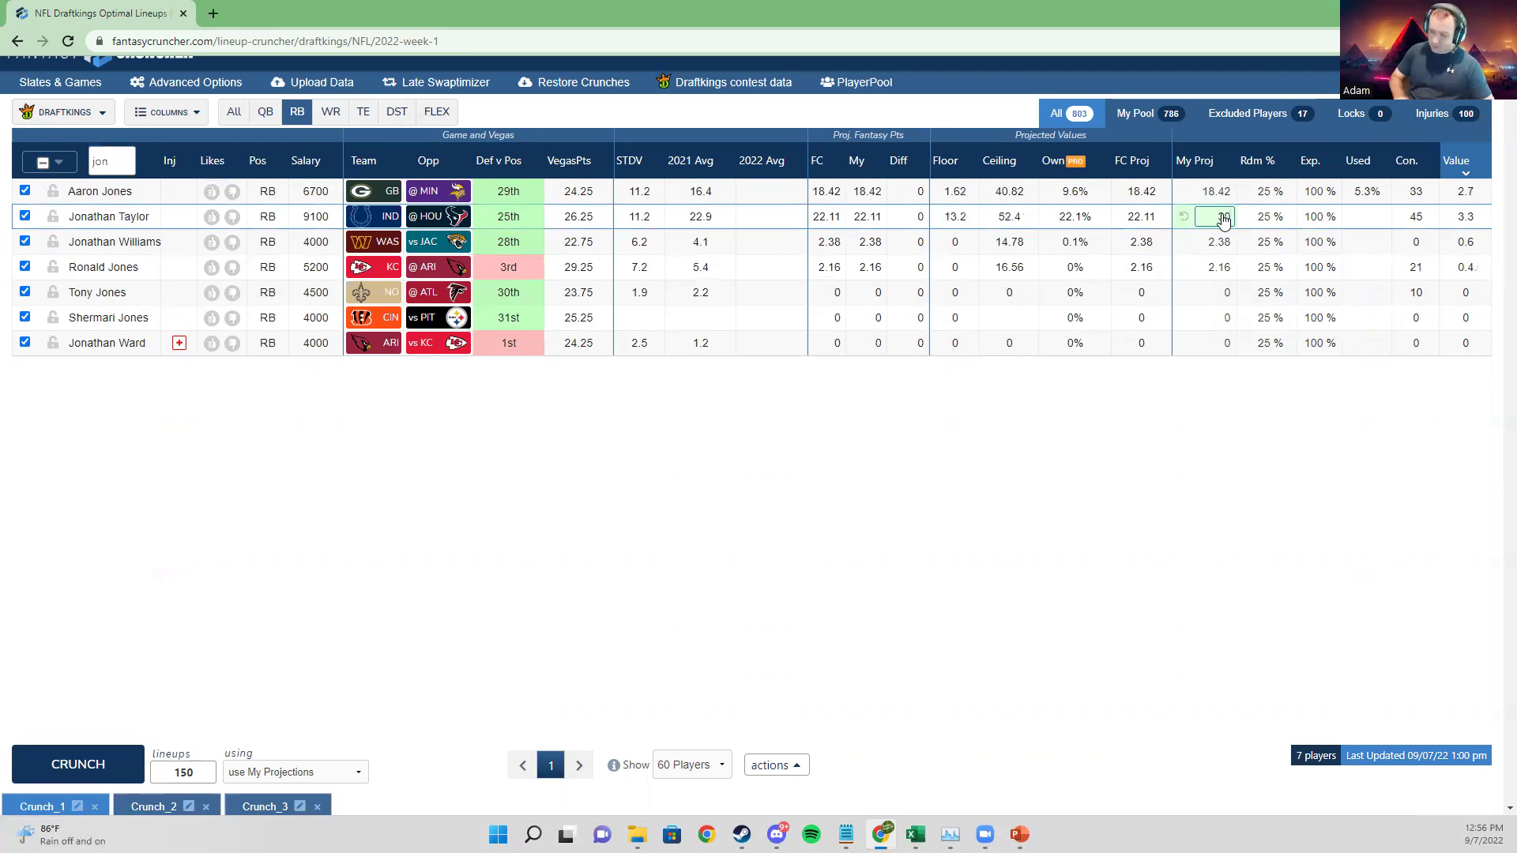
{"action": "key", "text": "Tab"}
{"action": "left_click", "coordinate": [1222, 218]}
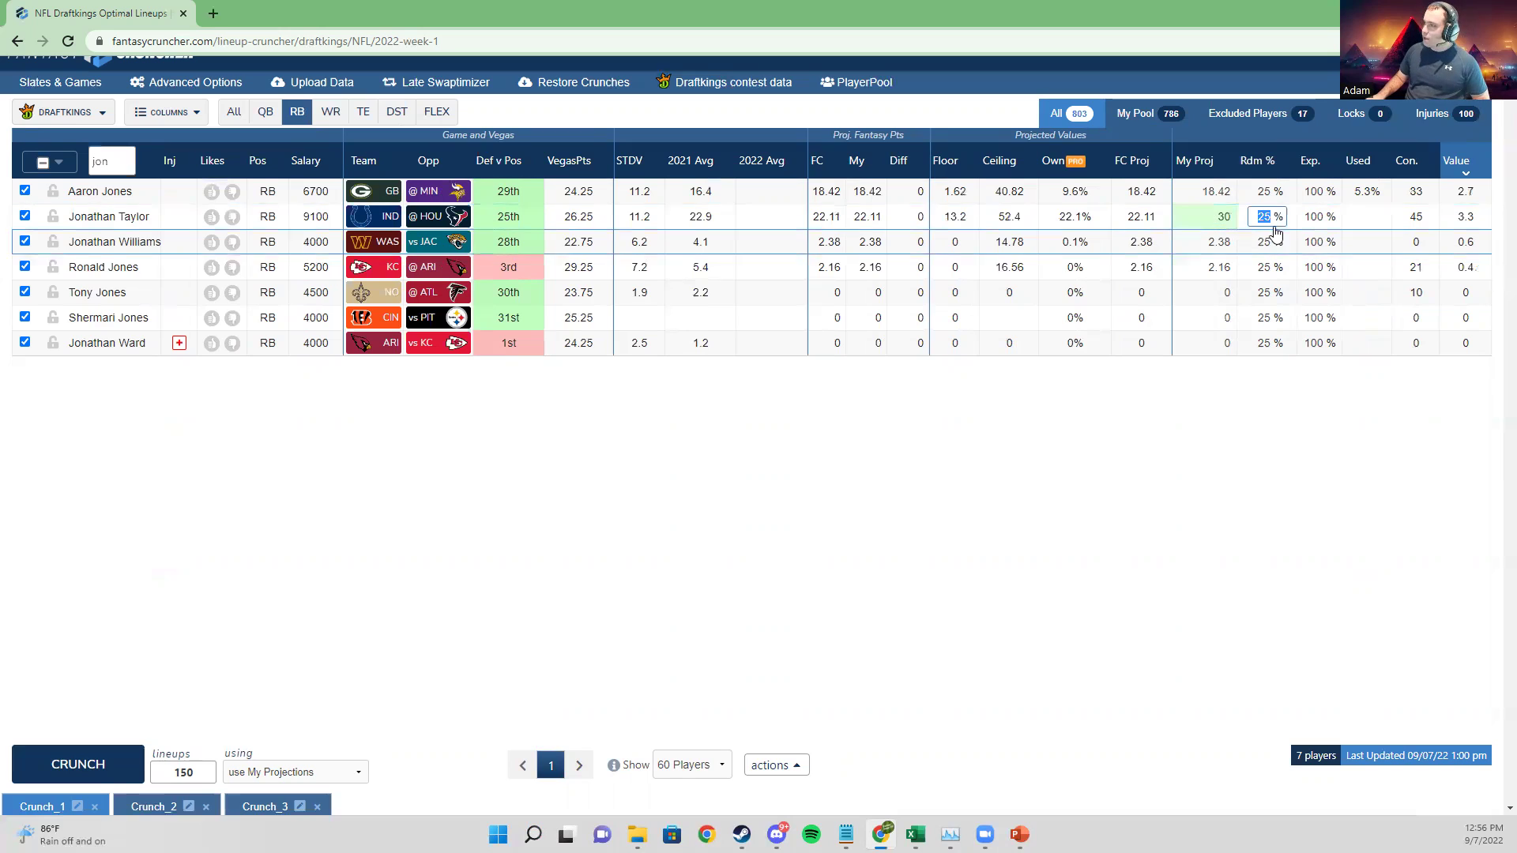
{"action": "type", "text": "40"}
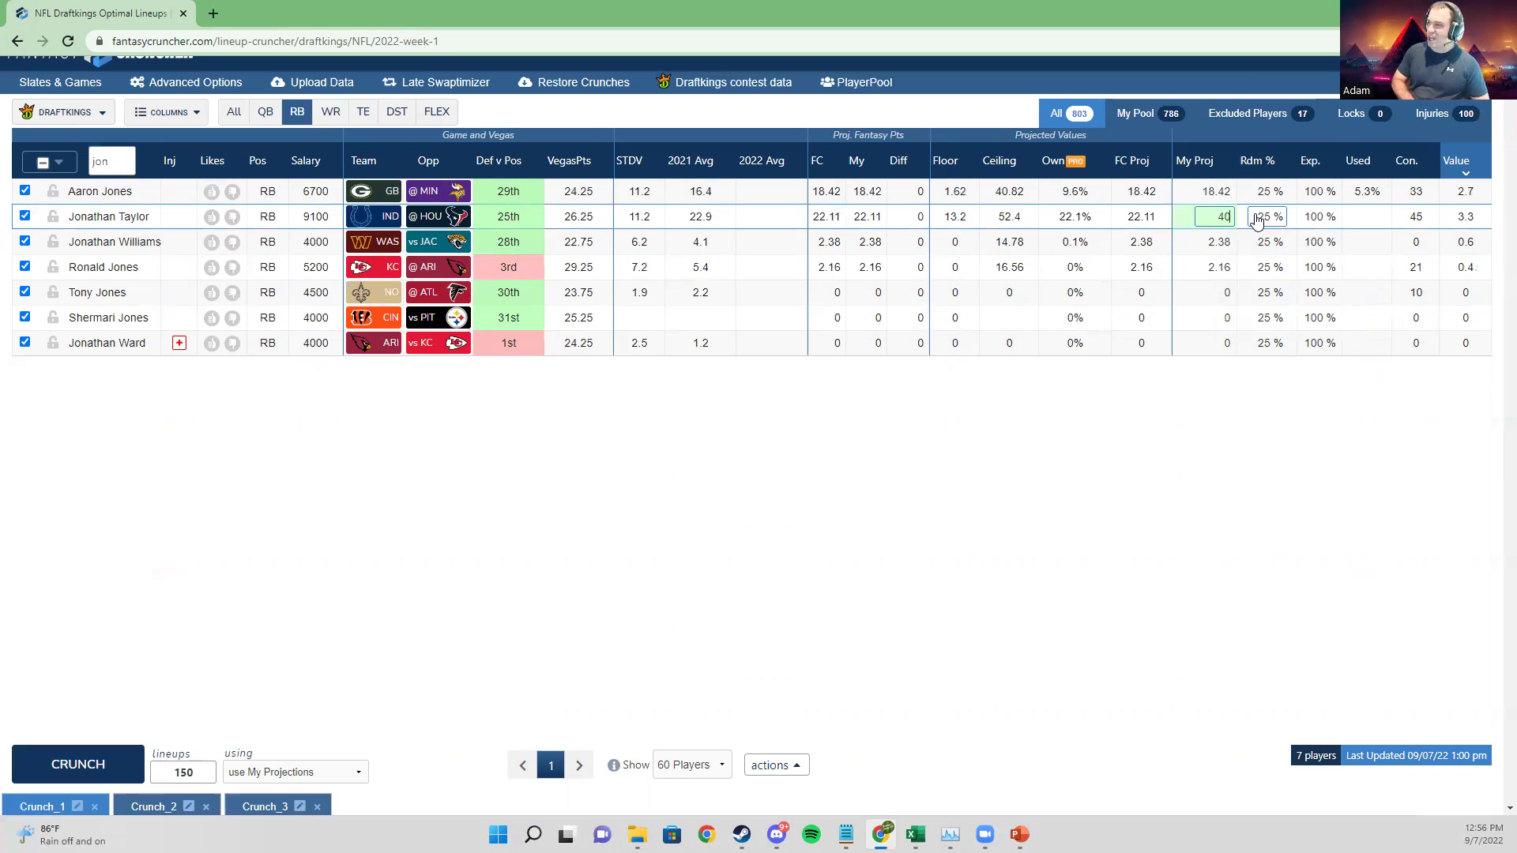
{"action": "left_click", "coordinate": [1256, 218]}
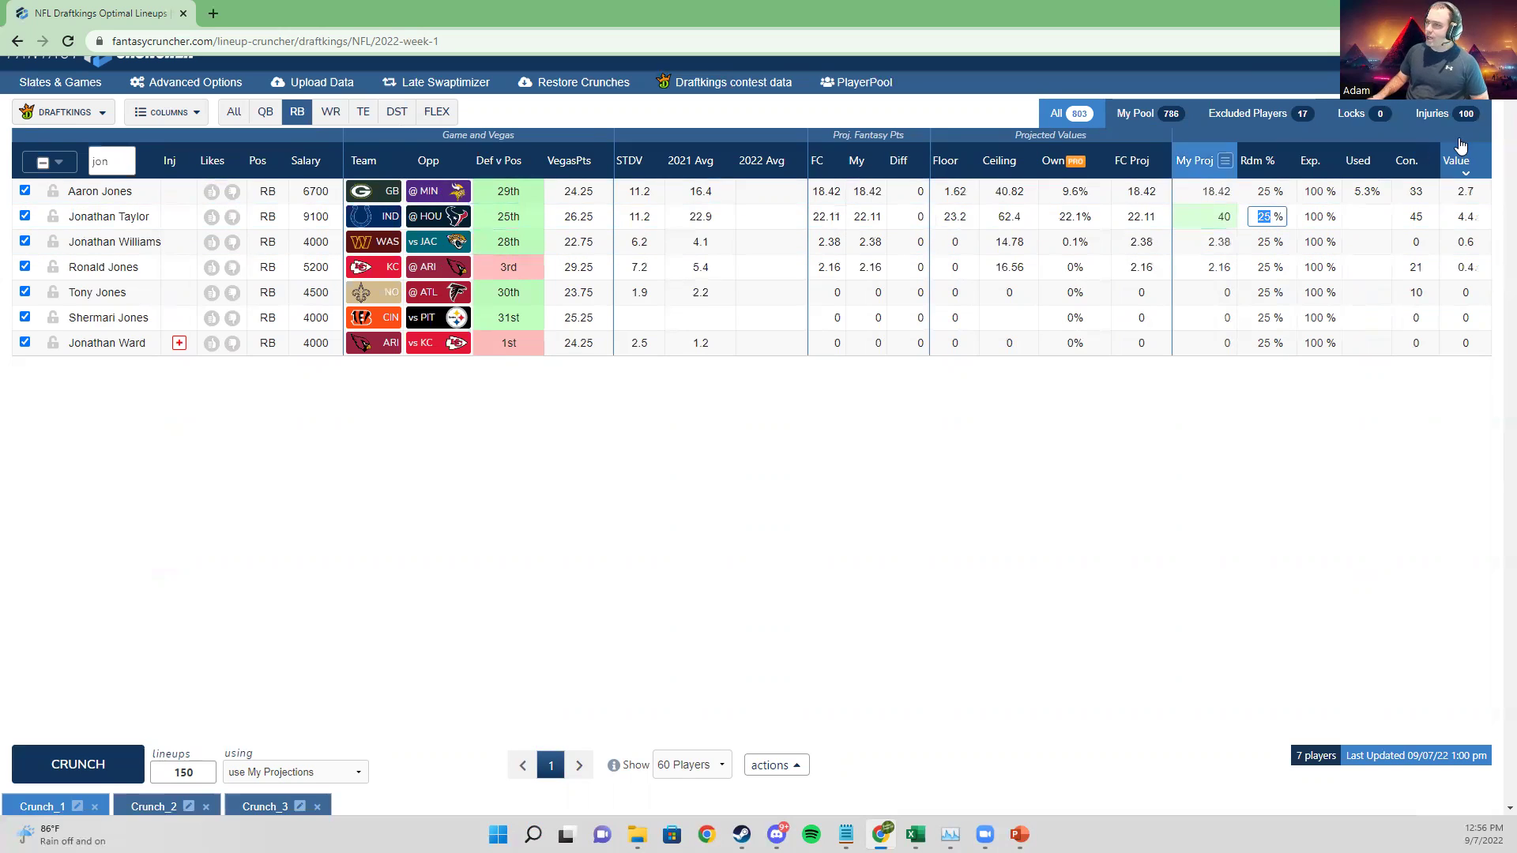
Step: Clear the search, sort players by Value descending, and start the 150-lineup Crunch_4
{"action": "left_click", "coordinate": [1456, 165]}
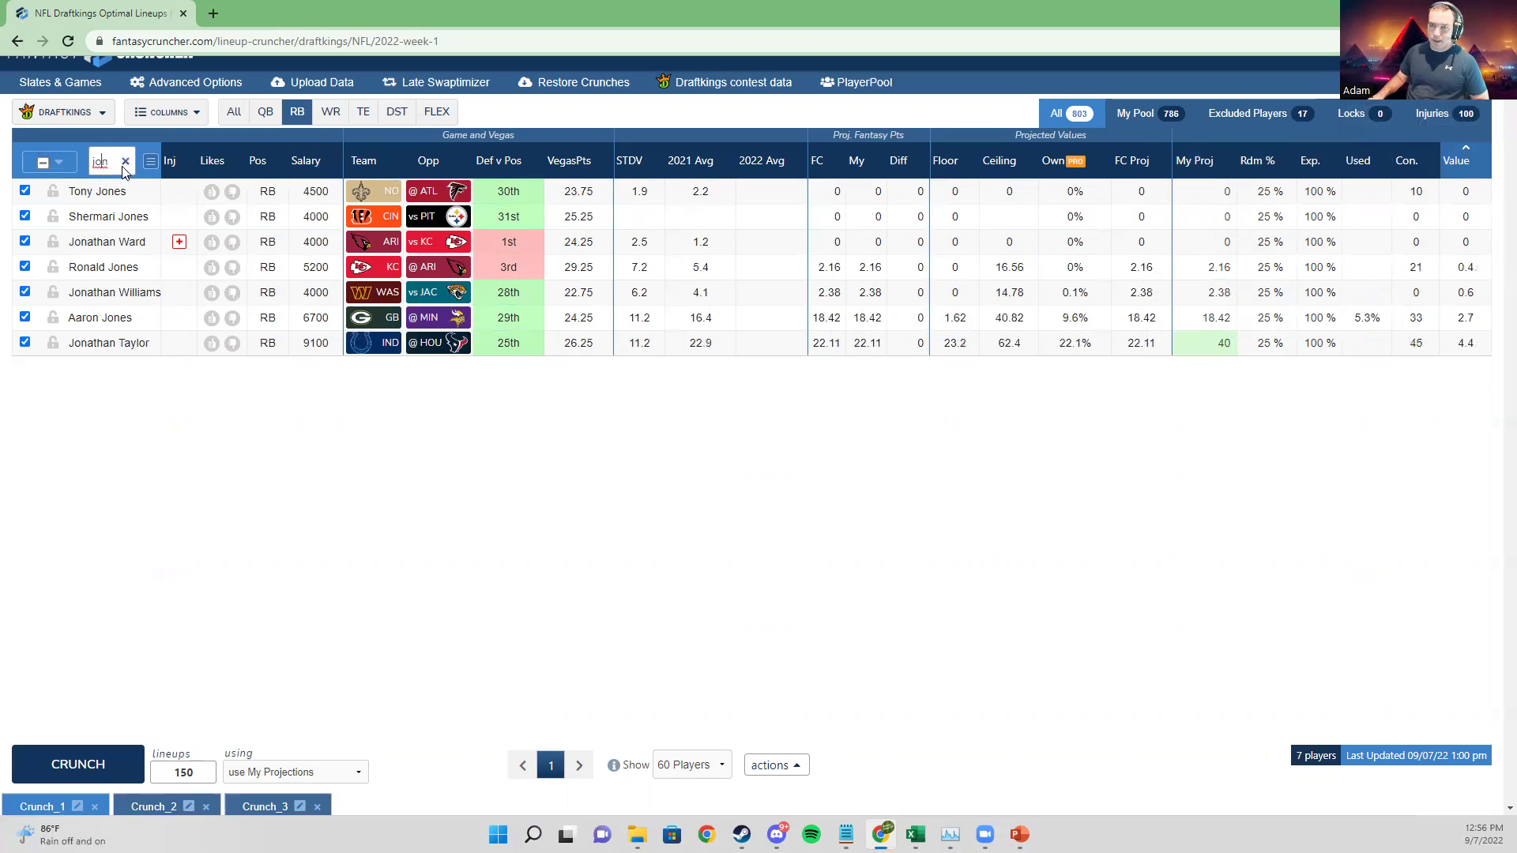
{"action": "left_click", "coordinate": [125, 162]}
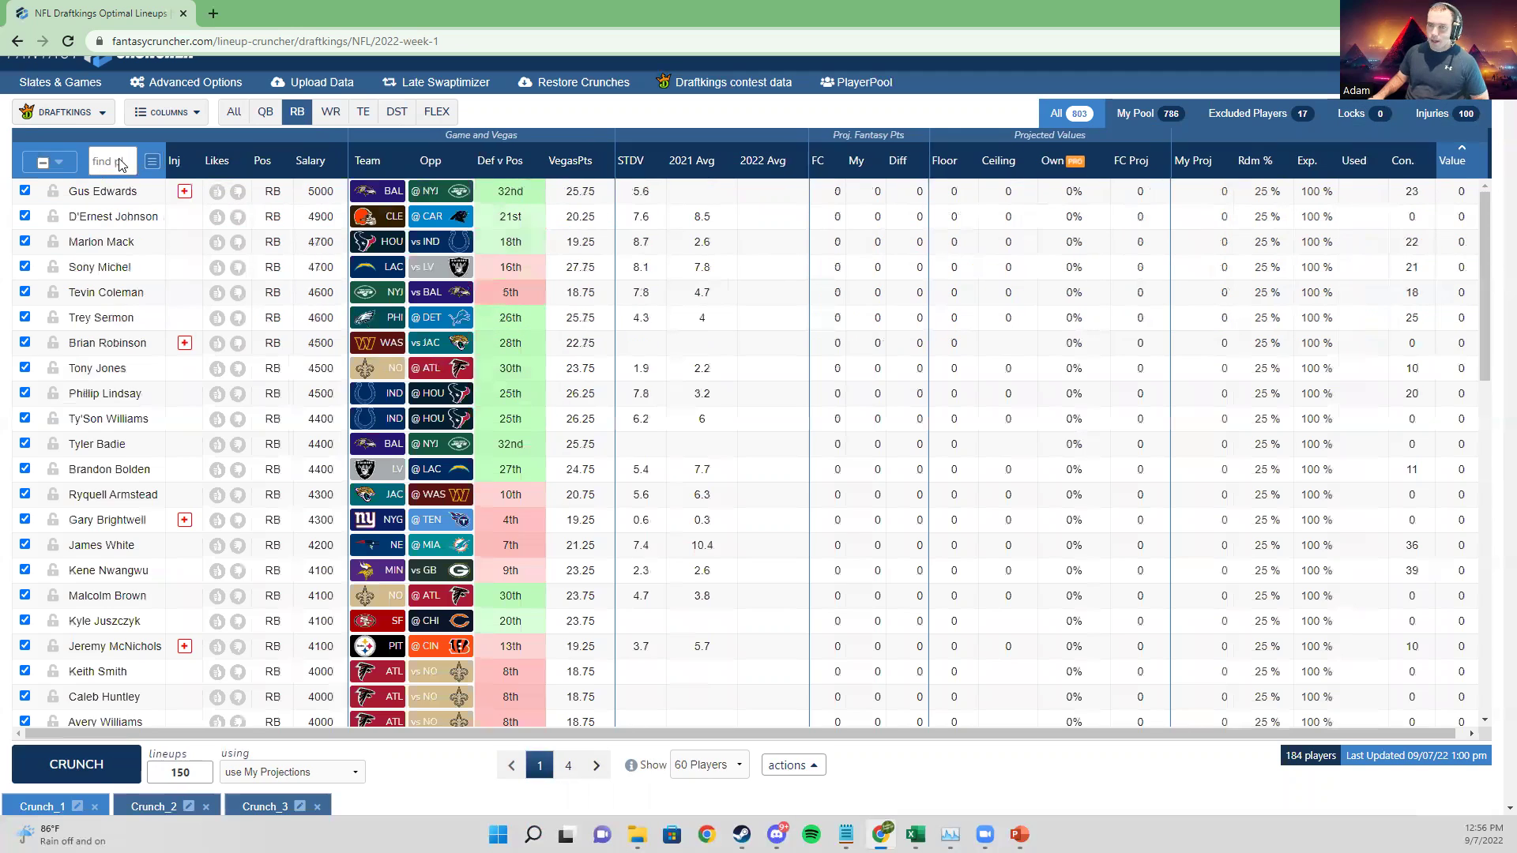
{"action": "left_click", "coordinate": [1451, 161]}
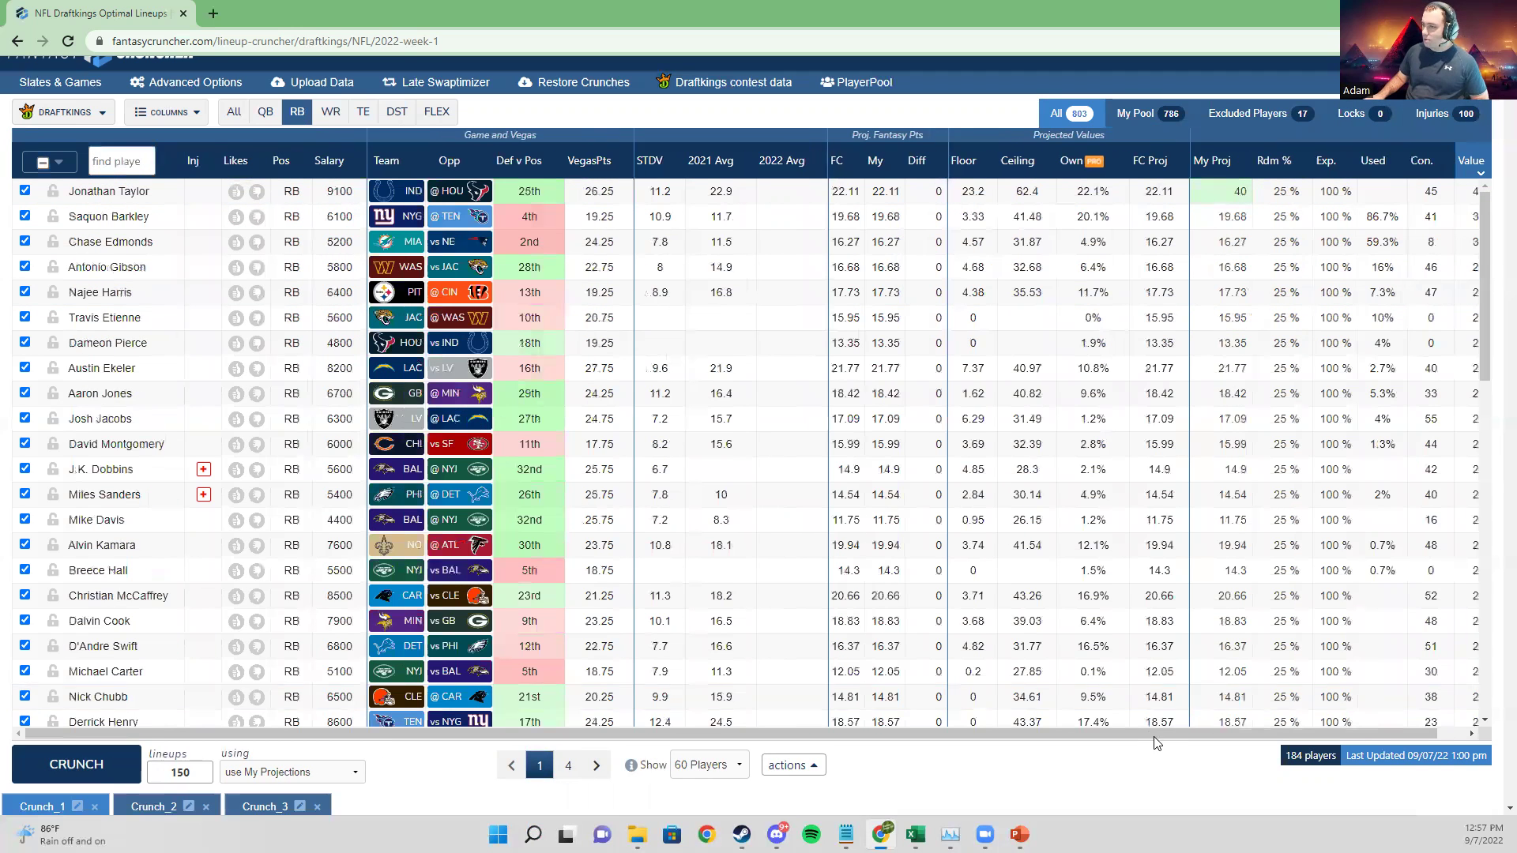
{"action": "left_click_drag", "start_coordinate": [1142, 734], "coordinate": [1170, 734]}
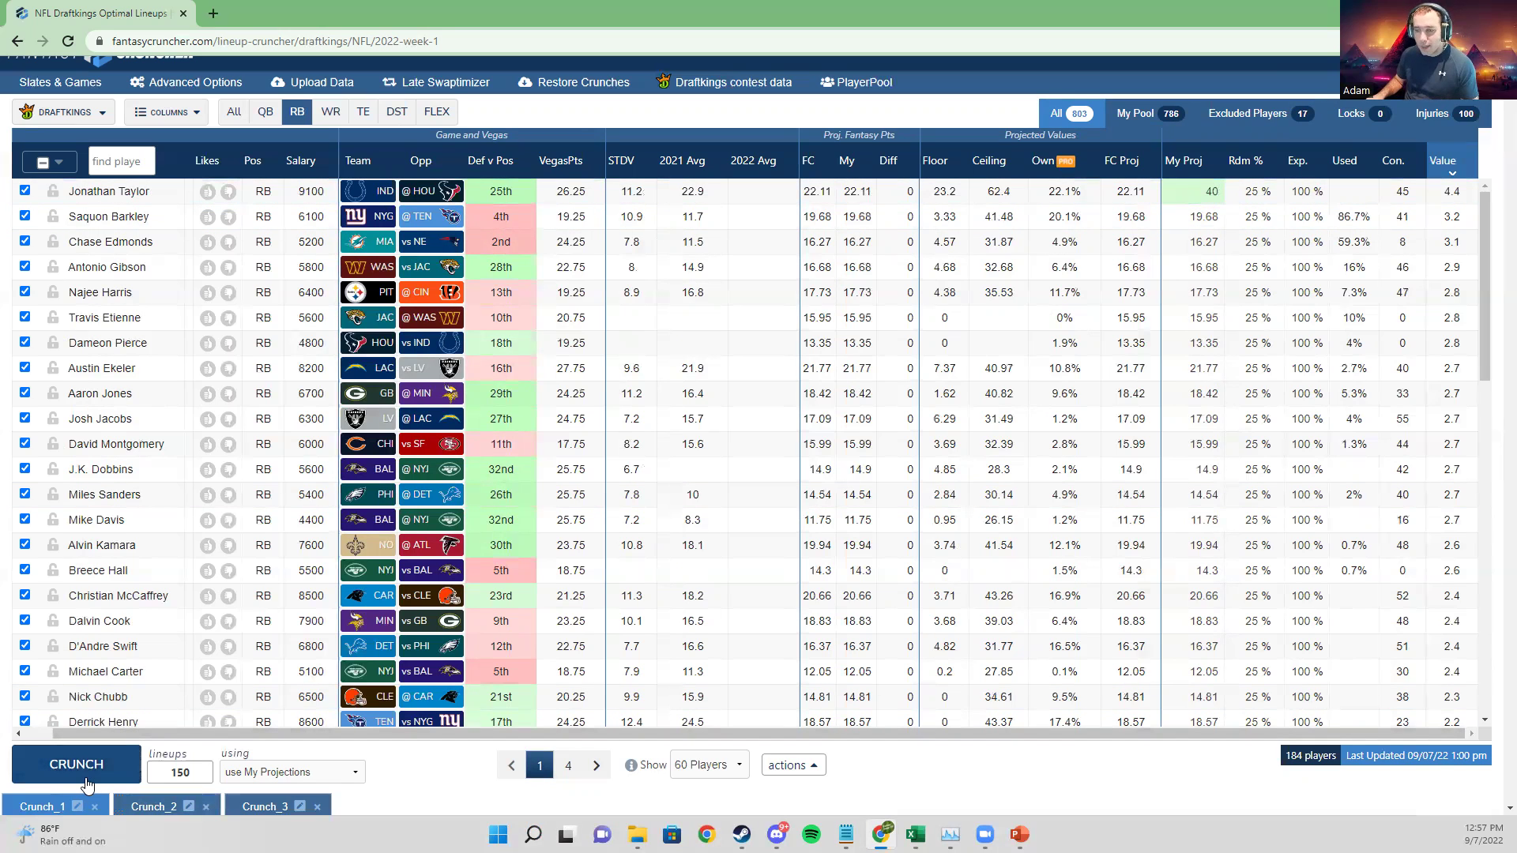
{"action": "left_click", "coordinate": [83, 775]}
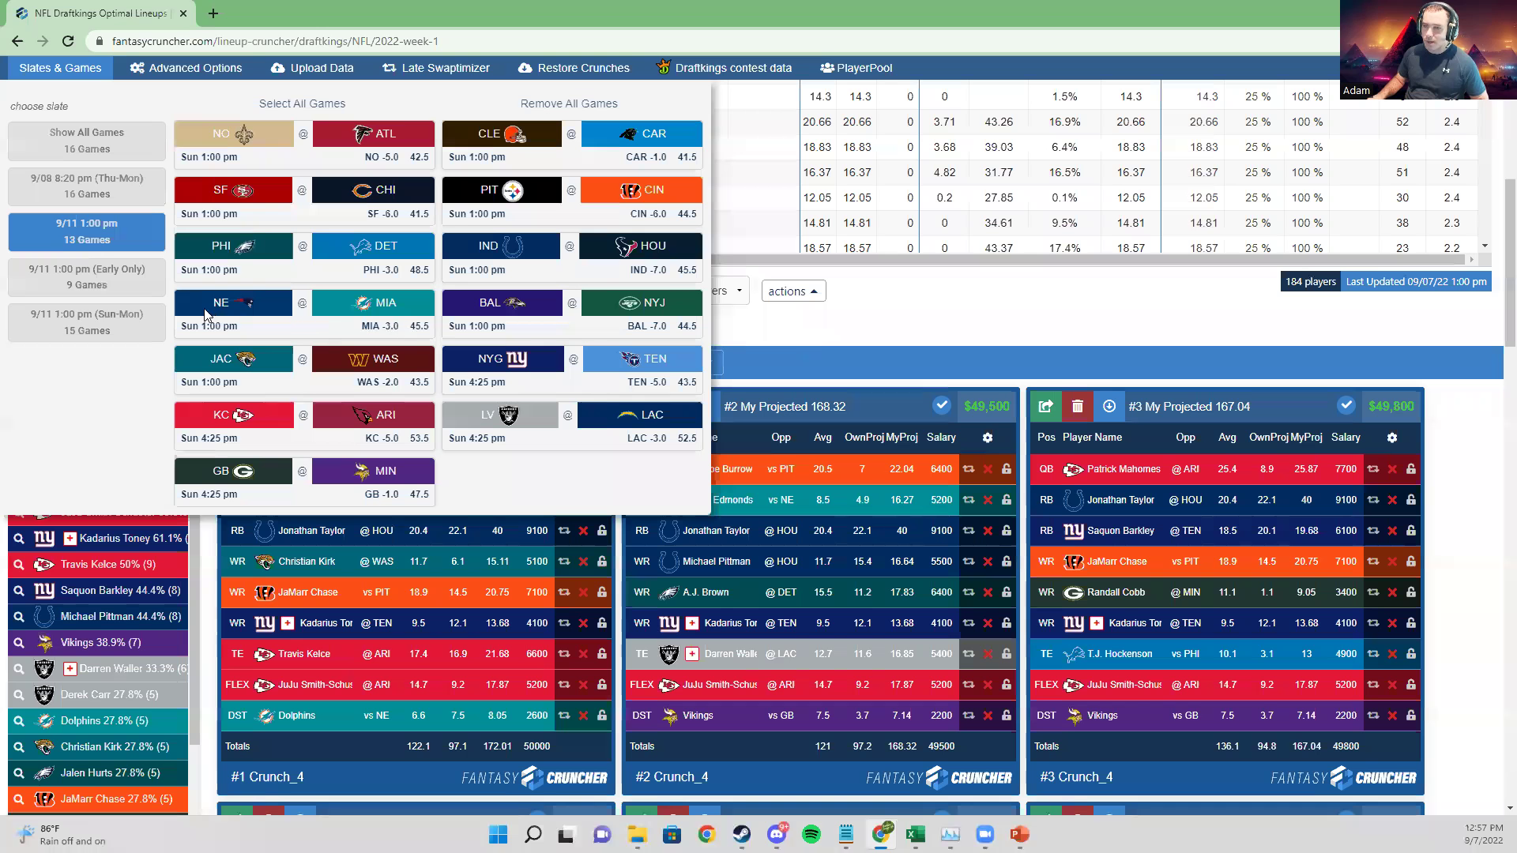
Step: Check the advanced crunch settings, then revert Jonathan Taylor's projection to 22.11
{"action": "left_click", "coordinate": [157, 70]}
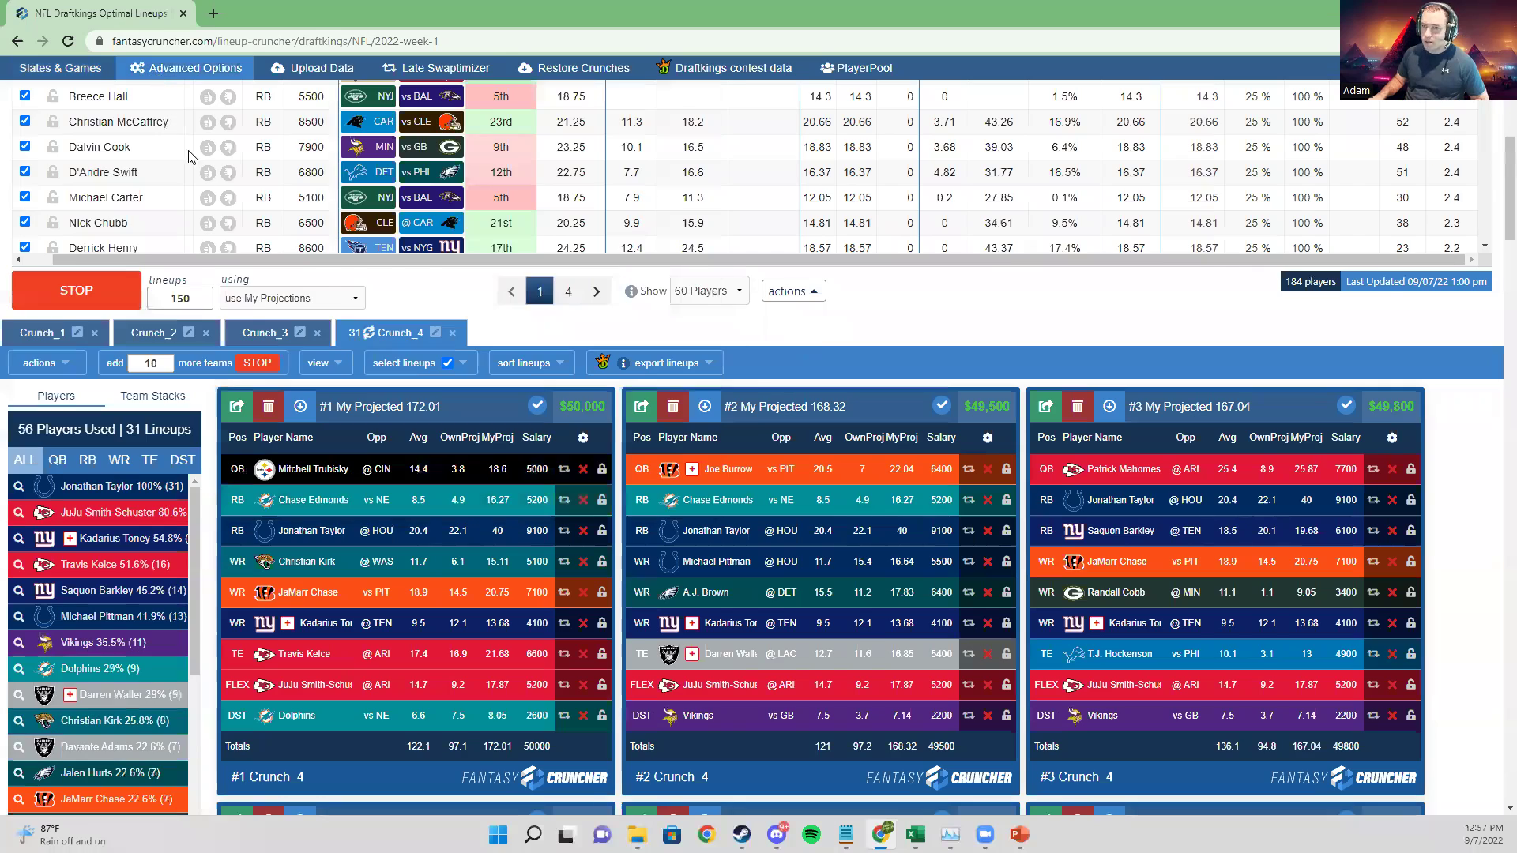
{"action": "left_click", "coordinate": [1409, 106]}
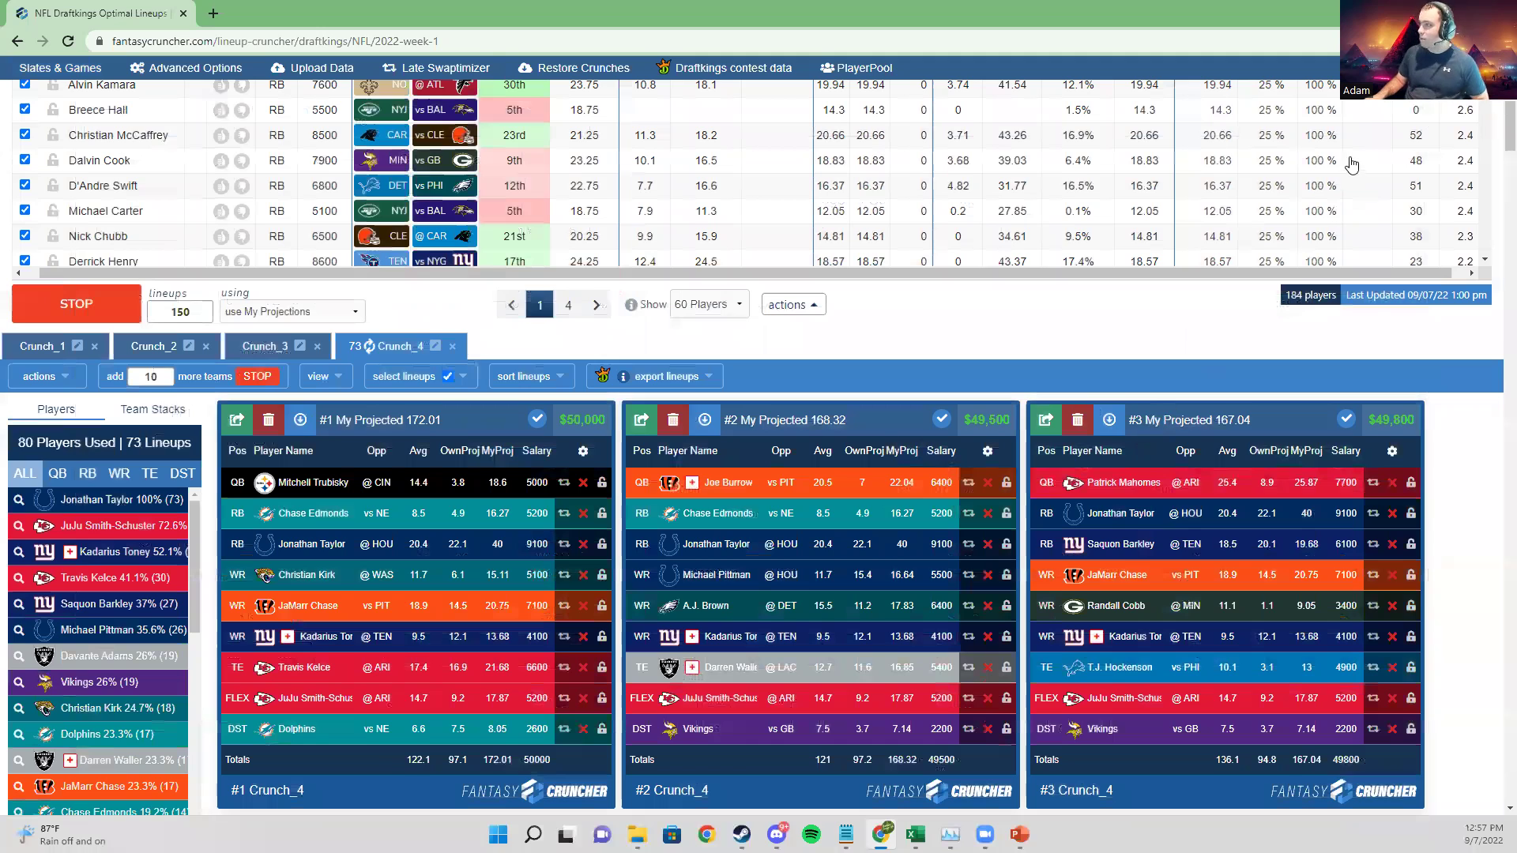
{"action": "scroll", "coordinate": [1219, 227], "scroll_direction": "up", "scroll_amount": 6}
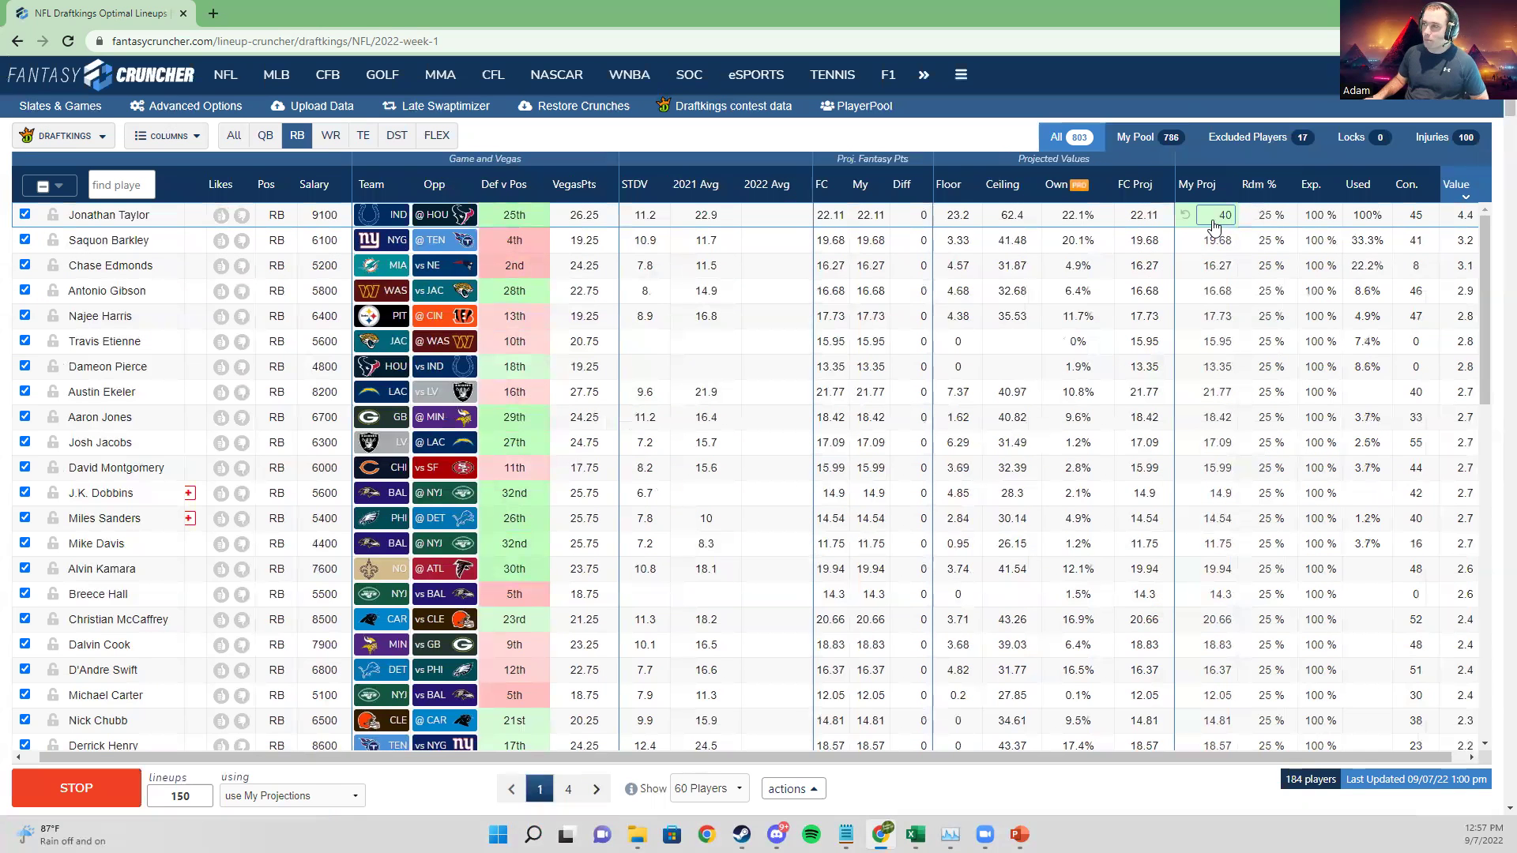
{"action": "left_click", "coordinate": [1187, 219]}
Step: Scan the player pool, then filter it to quarterbacks only
{"action": "scroll", "coordinate": [566, 694], "scroll_direction": "down", "scroll_amount": 3}
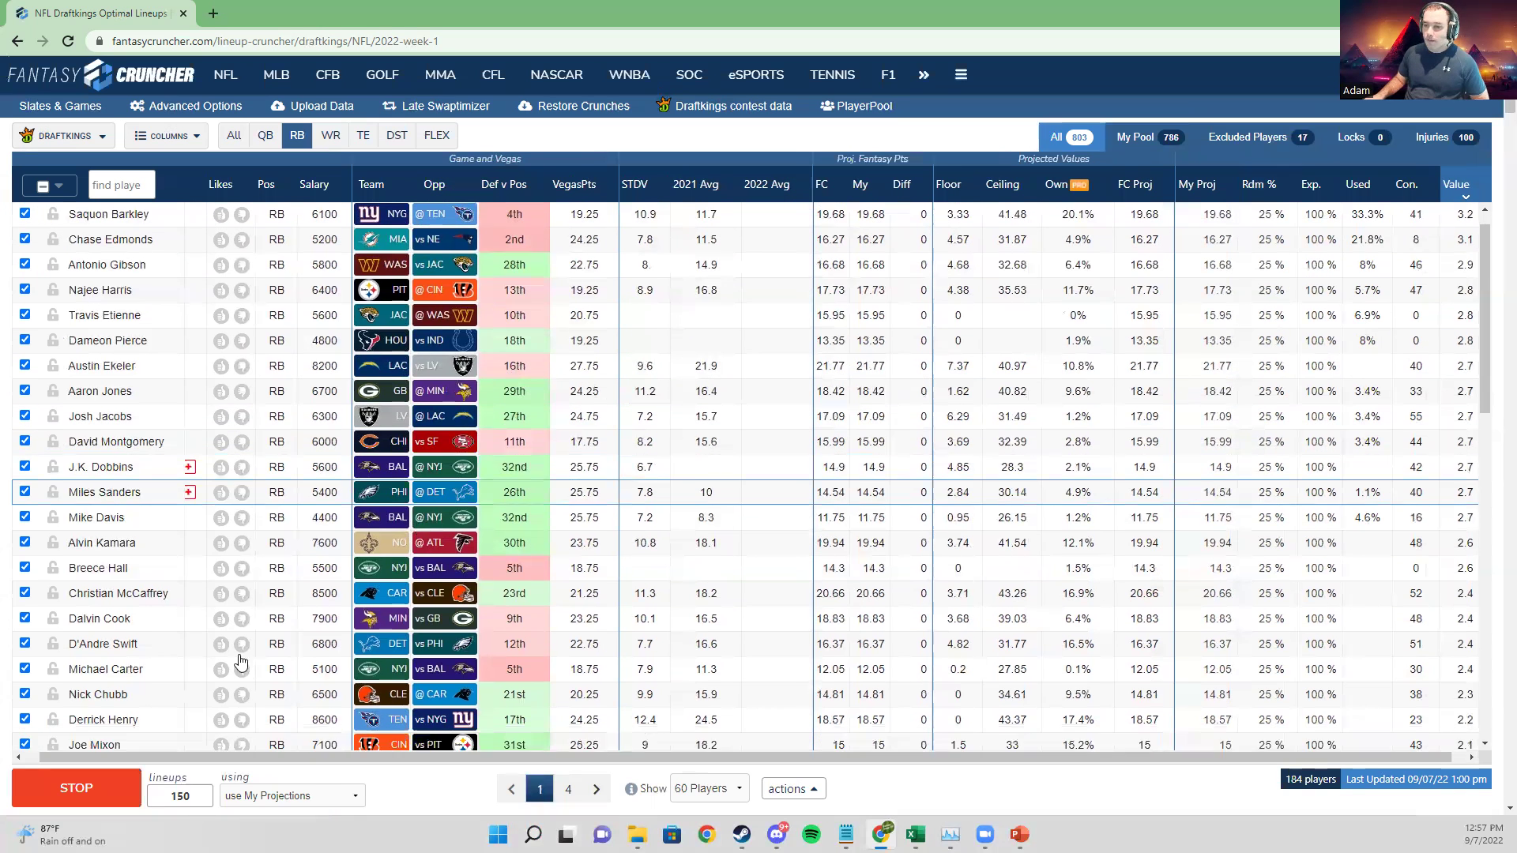
{"action": "scroll", "coordinate": [566, 694], "scroll_direction": "down", "scroll_amount": 6}
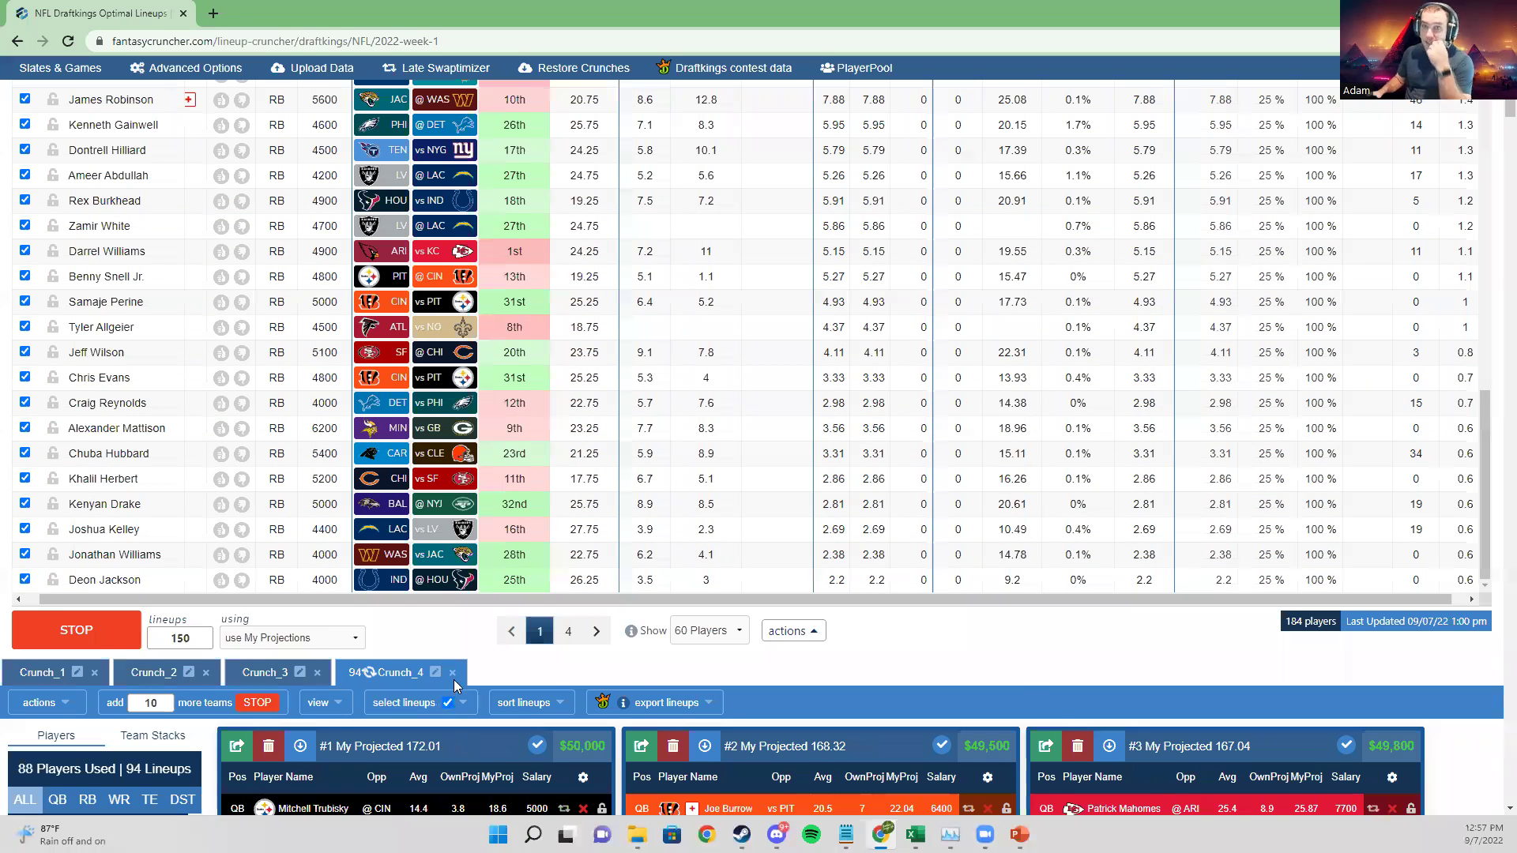
{"action": "scroll", "coordinate": [453, 681], "scroll_direction": "down", "scroll_amount": 2}
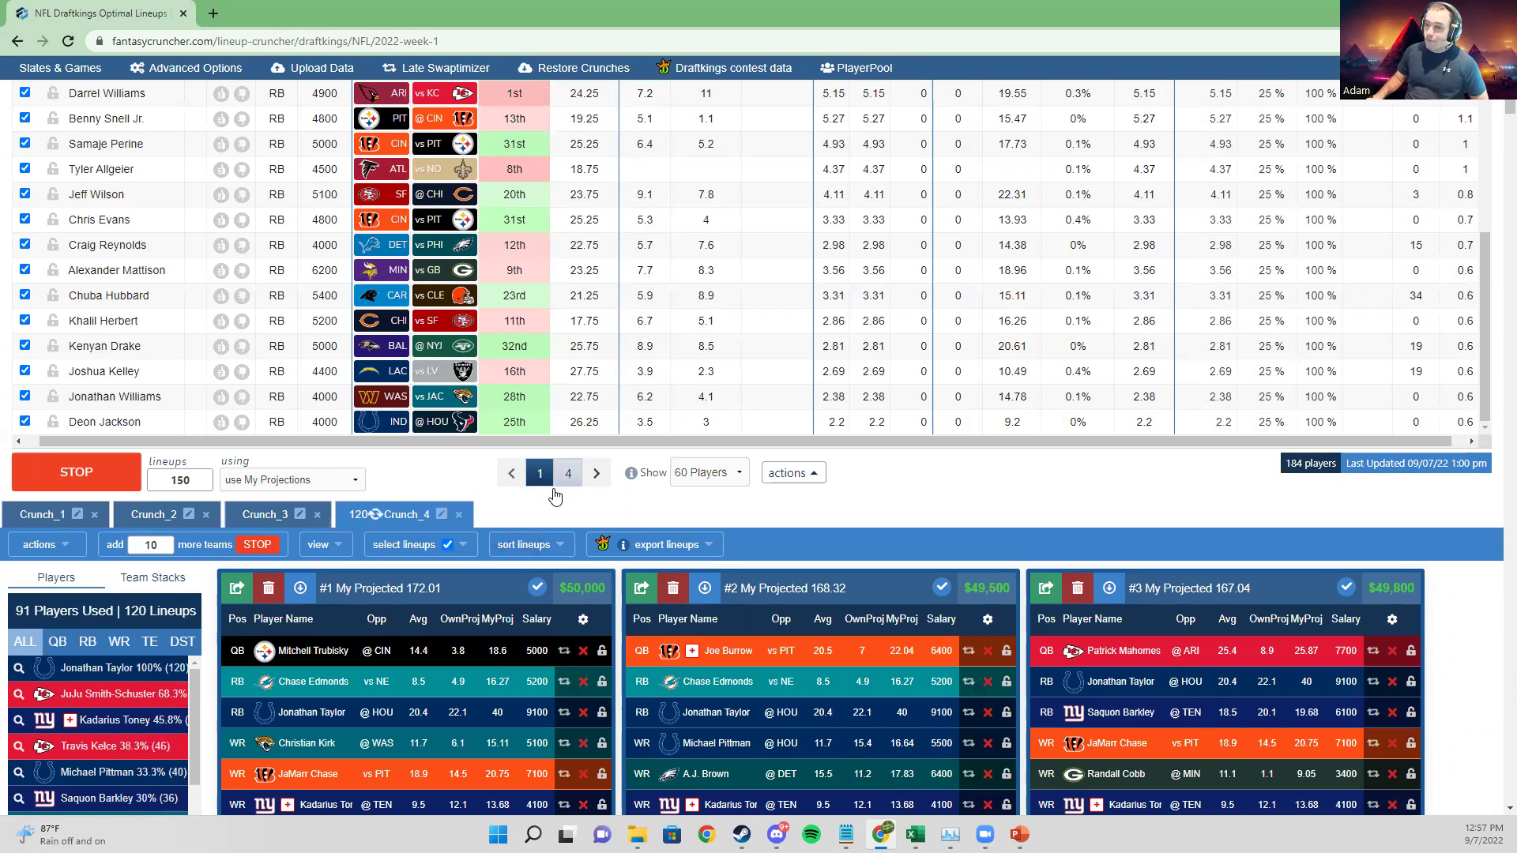
{"action": "scroll", "coordinate": [544, 514], "scroll_direction": "up", "scroll_amount": 1}
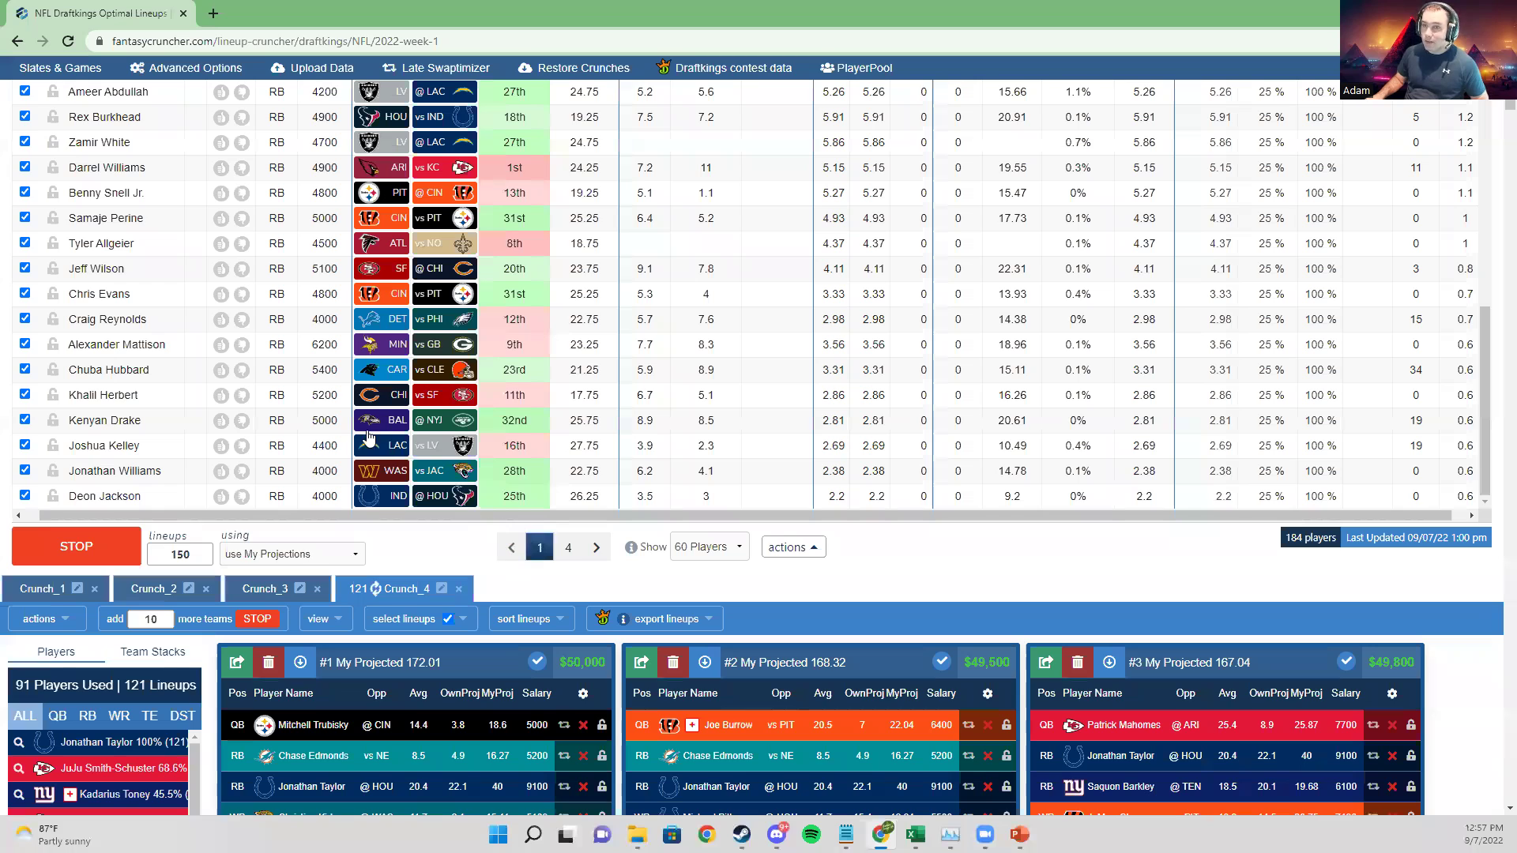
{"action": "scroll", "coordinate": [369, 439], "scroll_direction": "up", "scroll_amount": 5}
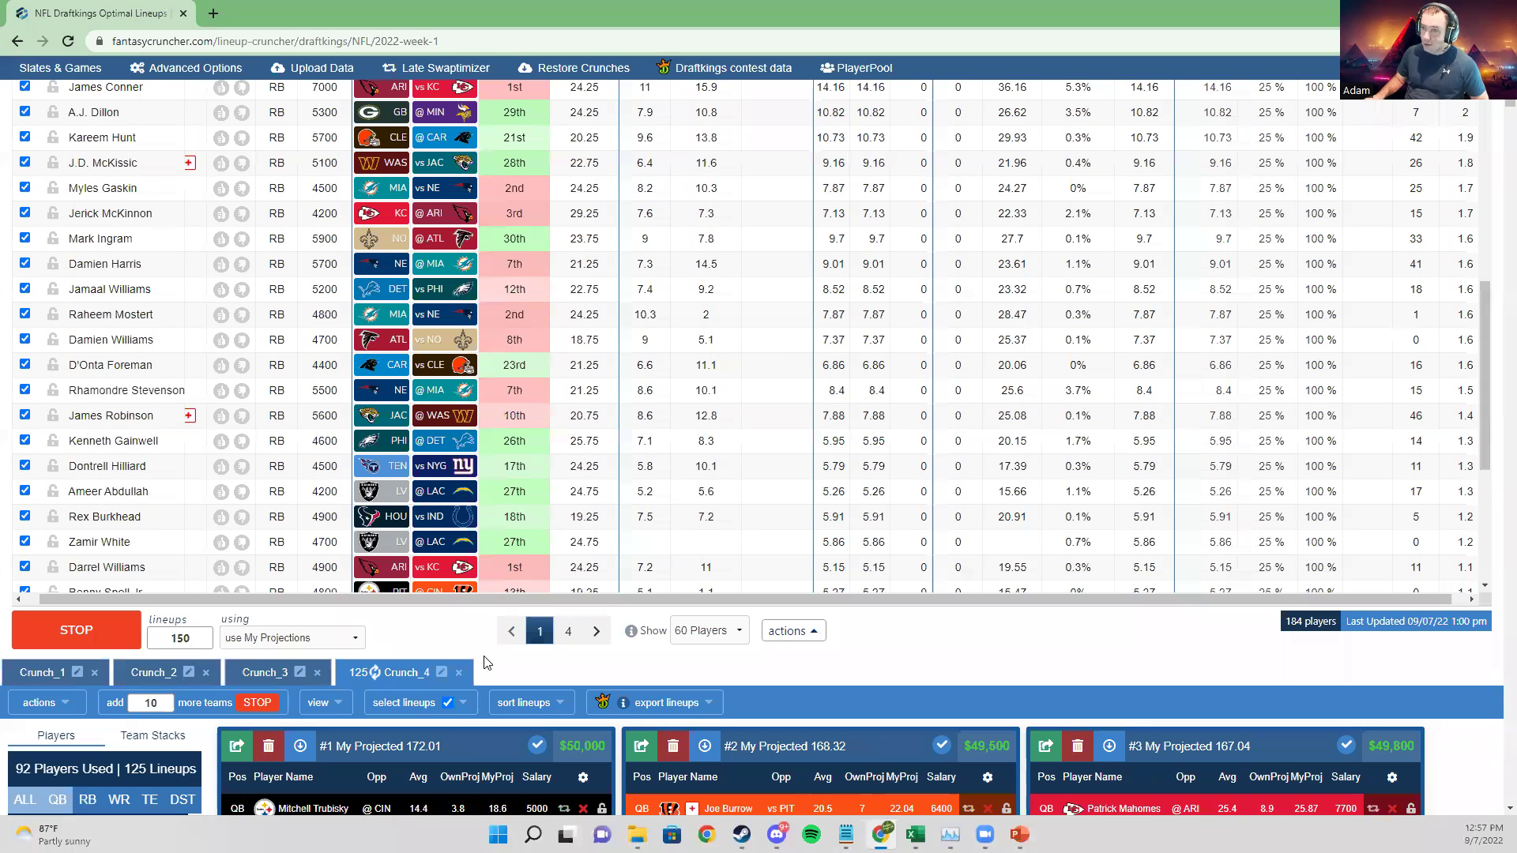
{"action": "scroll", "coordinate": [167, 653], "scroll_direction": "down", "scroll_amount": 3}
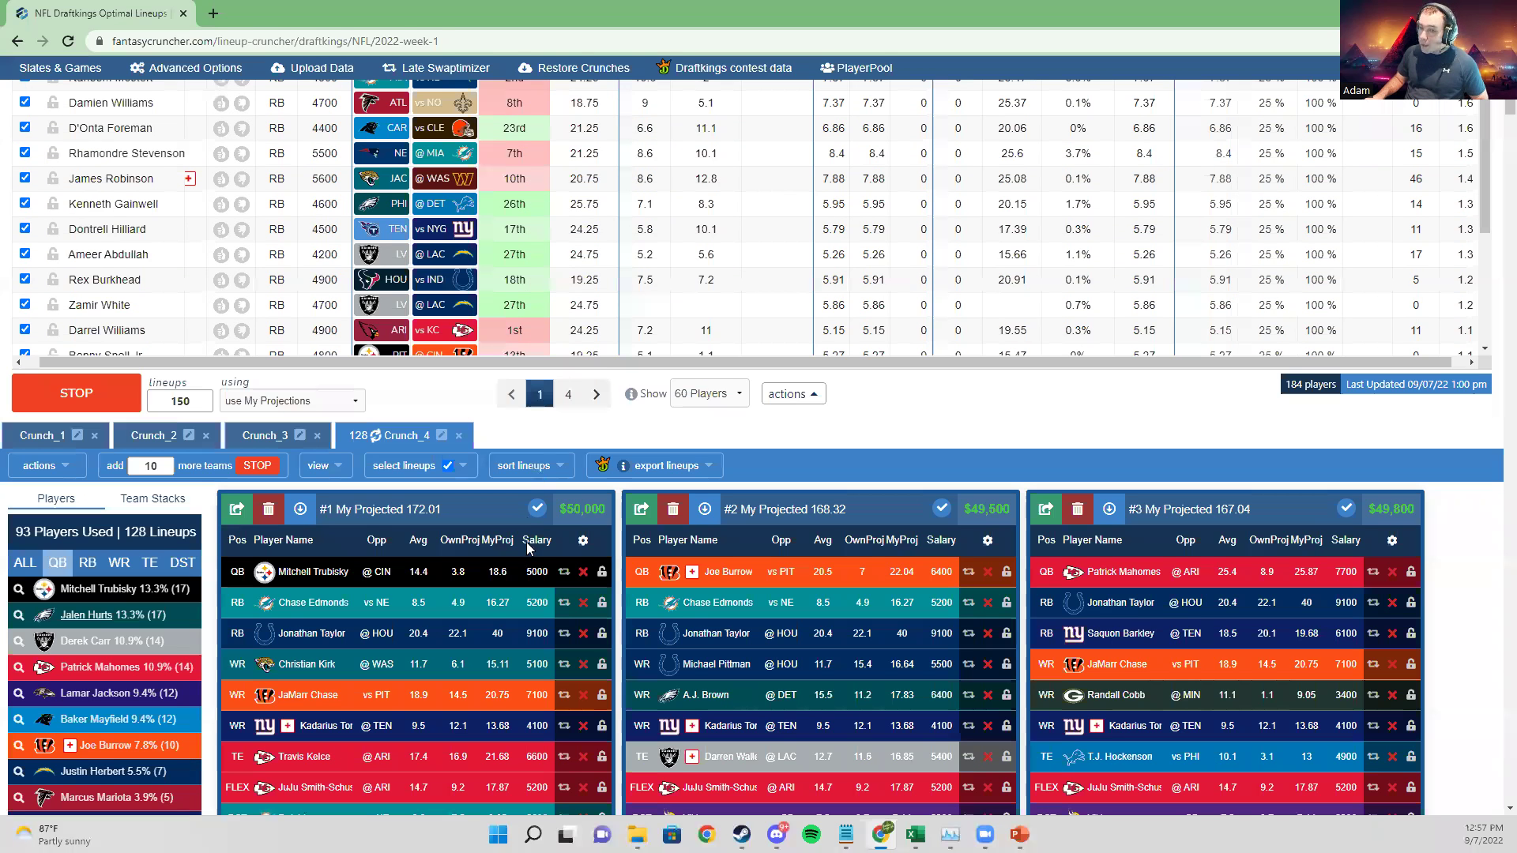
{"action": "scroll", "coordinate": [71, 672], "scroll_direction": "up", "scroll_amount": 1}
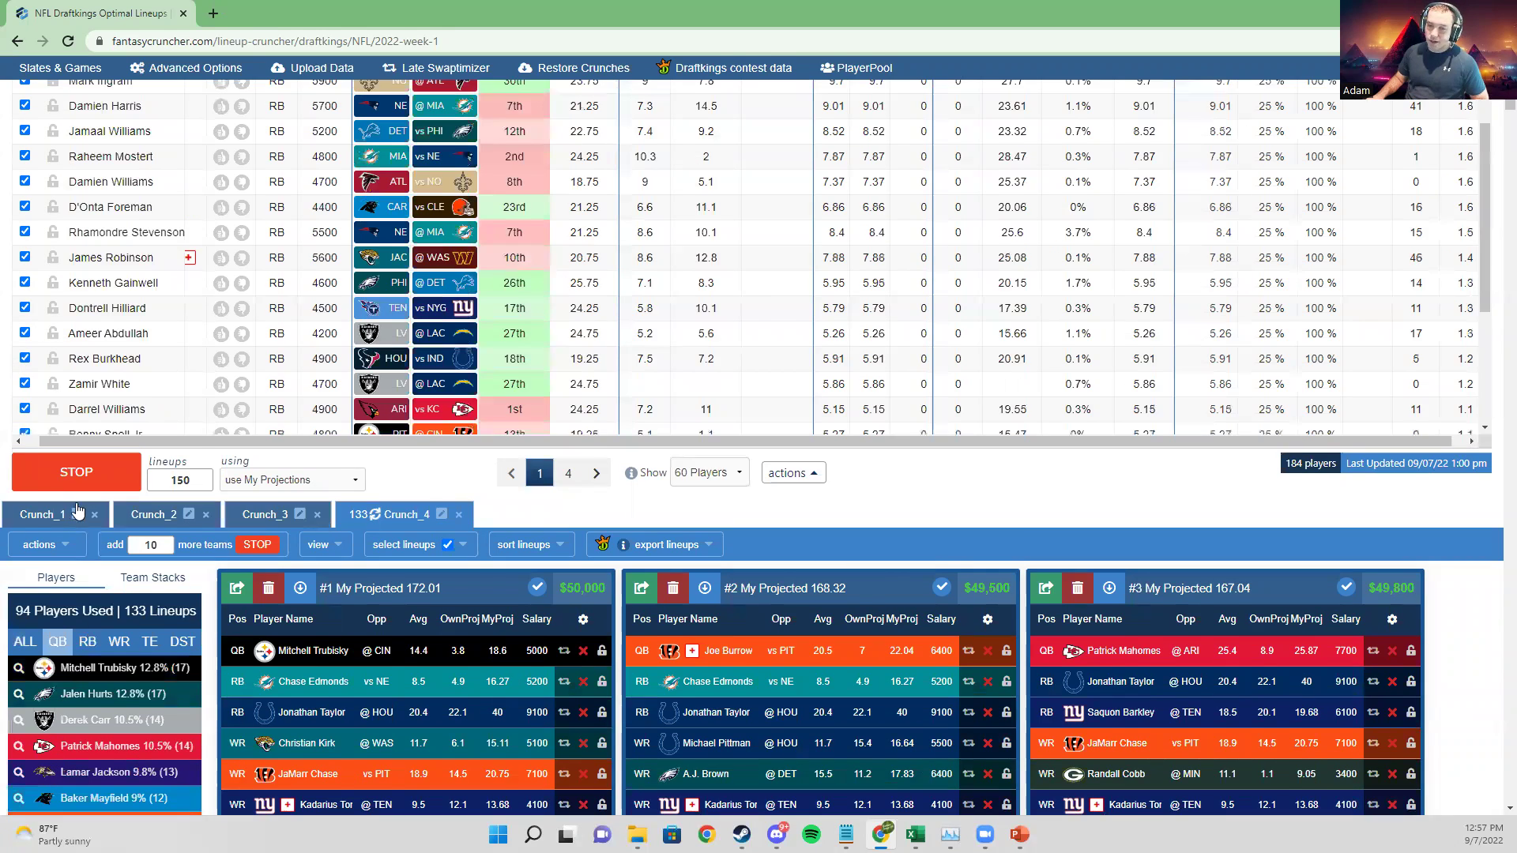
{"action": "scroll", "coordinate": [83, 515], "scroll_direction": "down", "scroll_amount": 2}
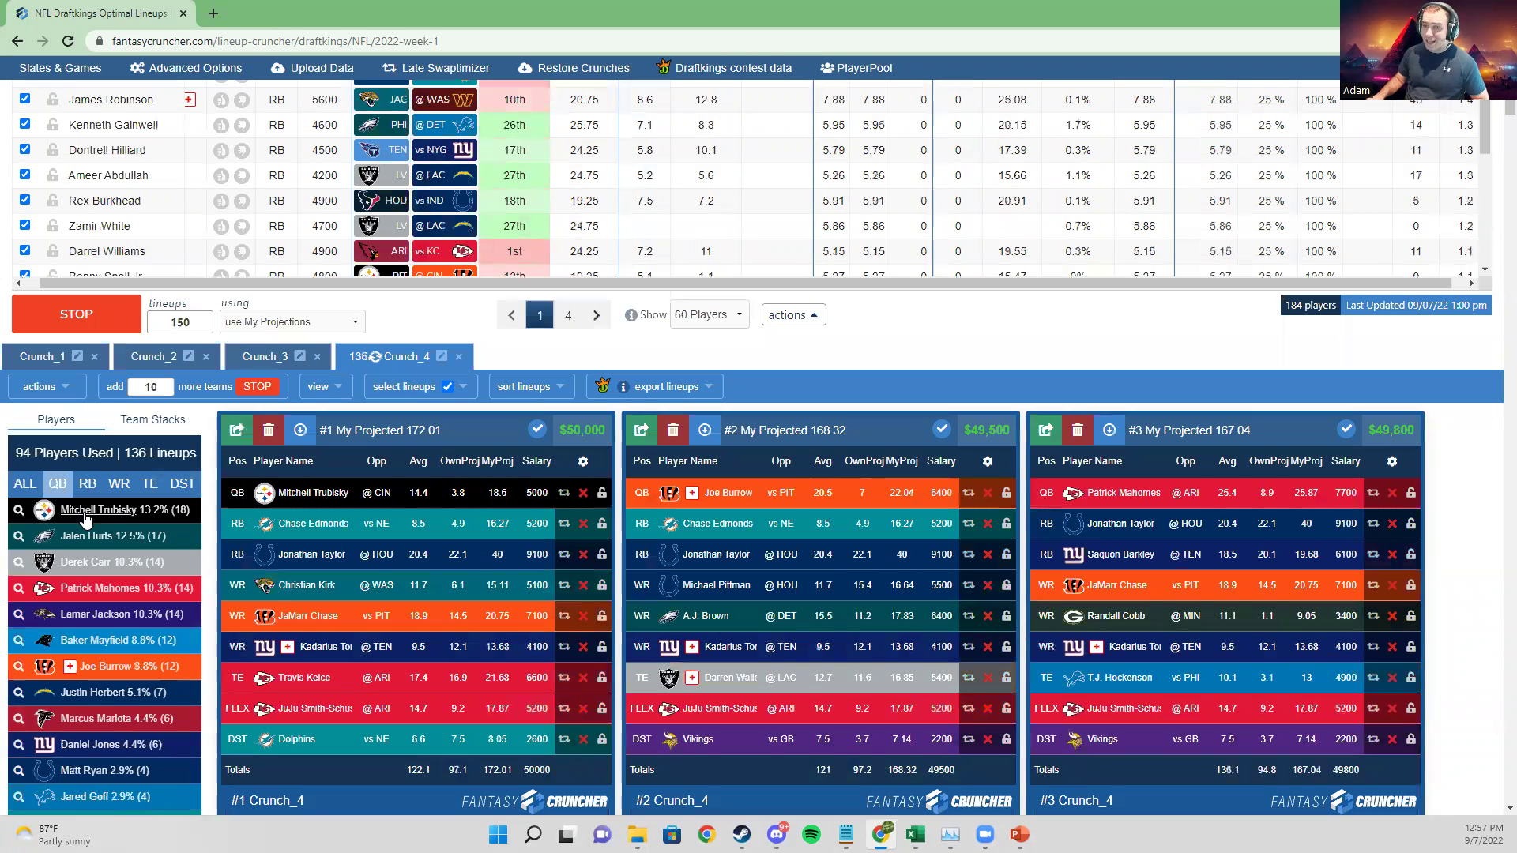
{"action": "scroll", "coordinate": [204, 588], "scroll_direction": "up", "scroll_amount": 2}
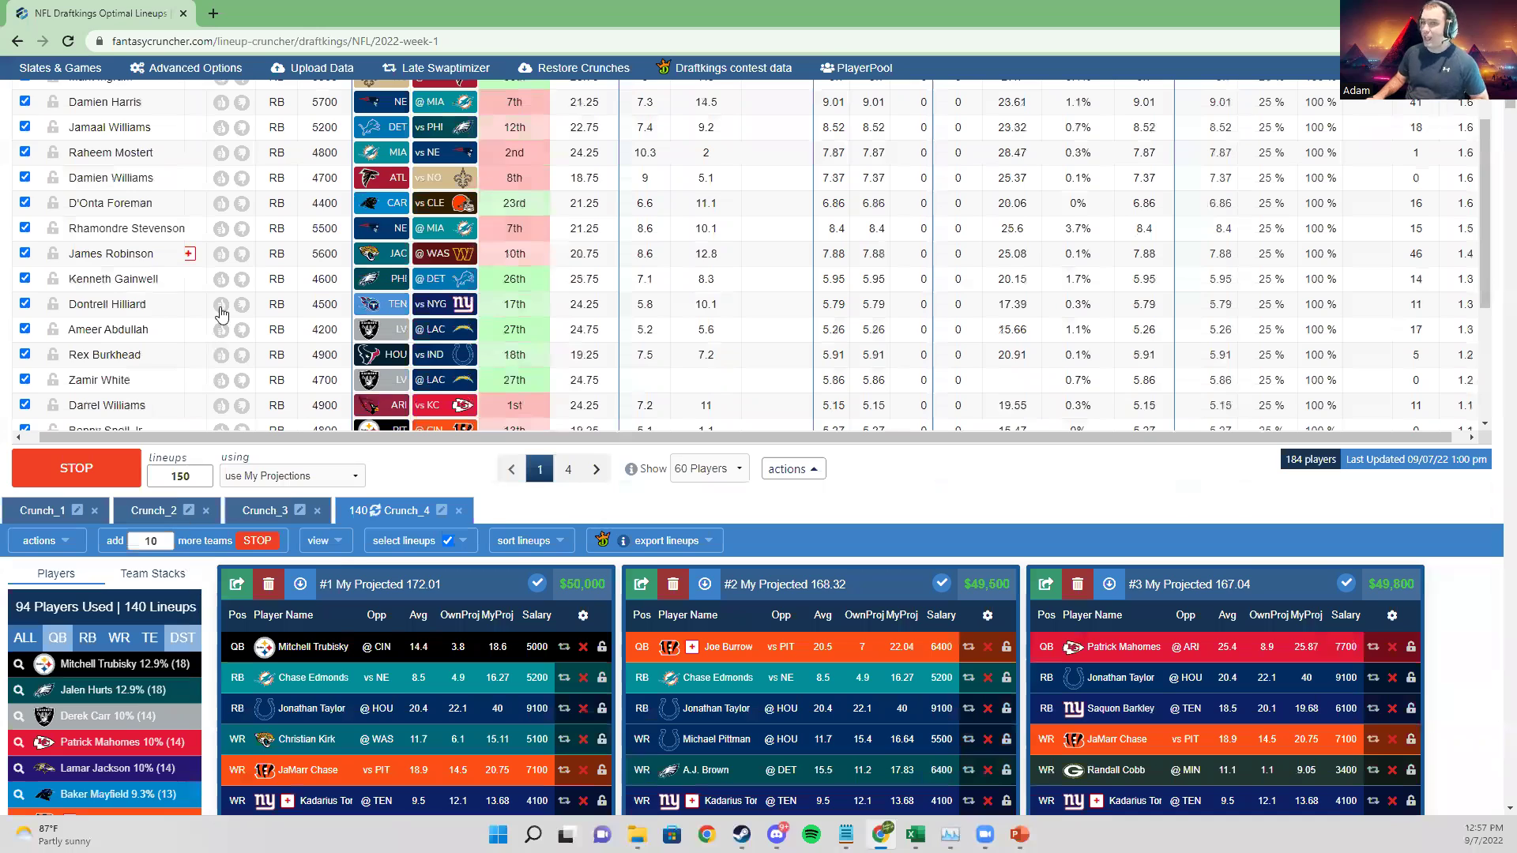
{"action": "scroll", "coordinate": [272, 150], "scroll_direction": "up", "scroll_amount": 7}
{"action": "left_click", "coordinate": [265, 136]}
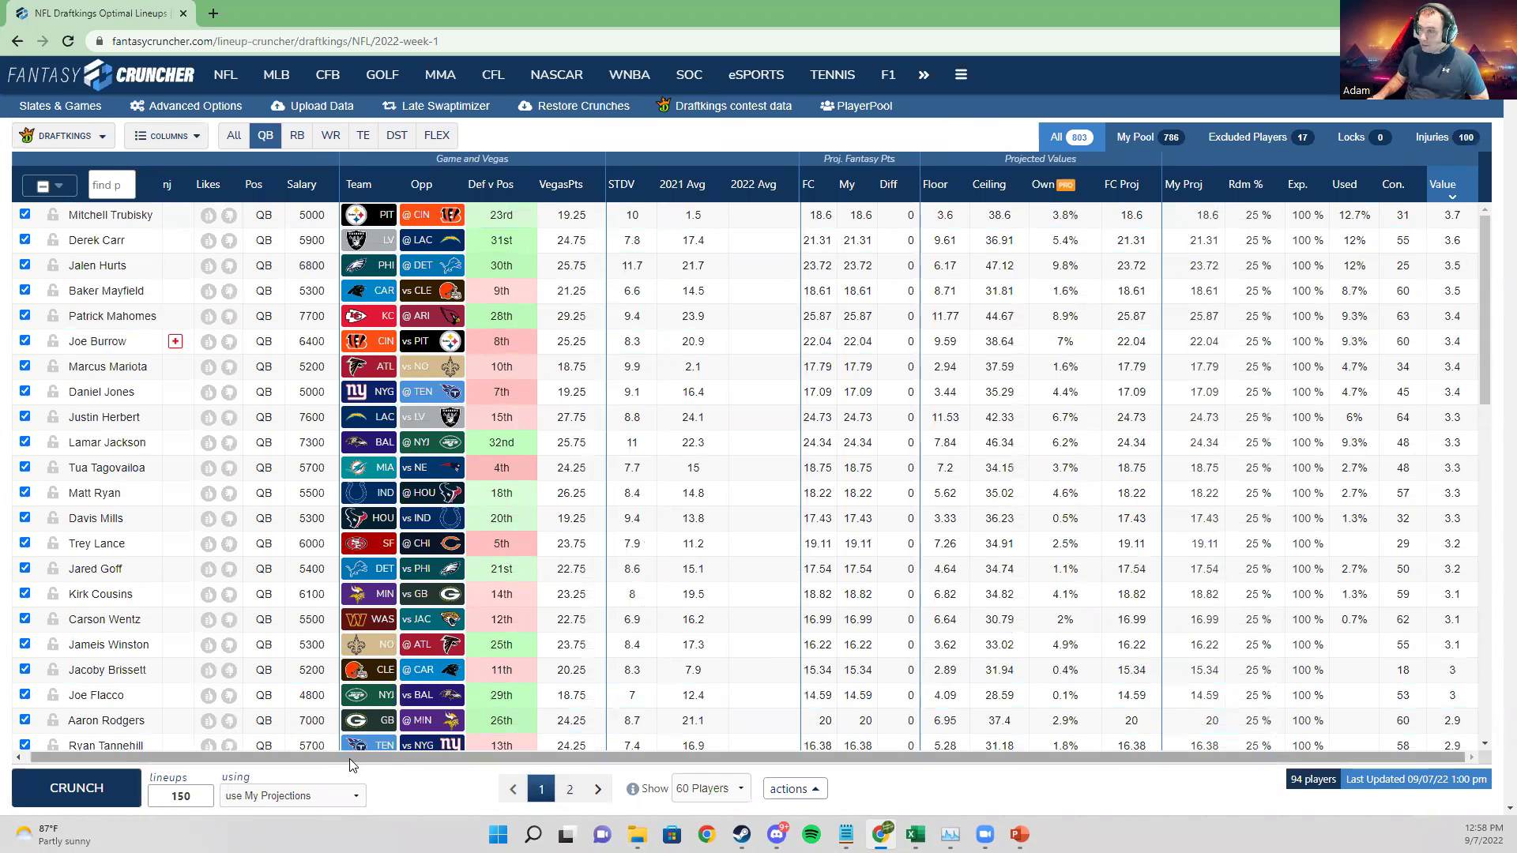
{"action": "left_click", "coordinate": [1446, 185]}
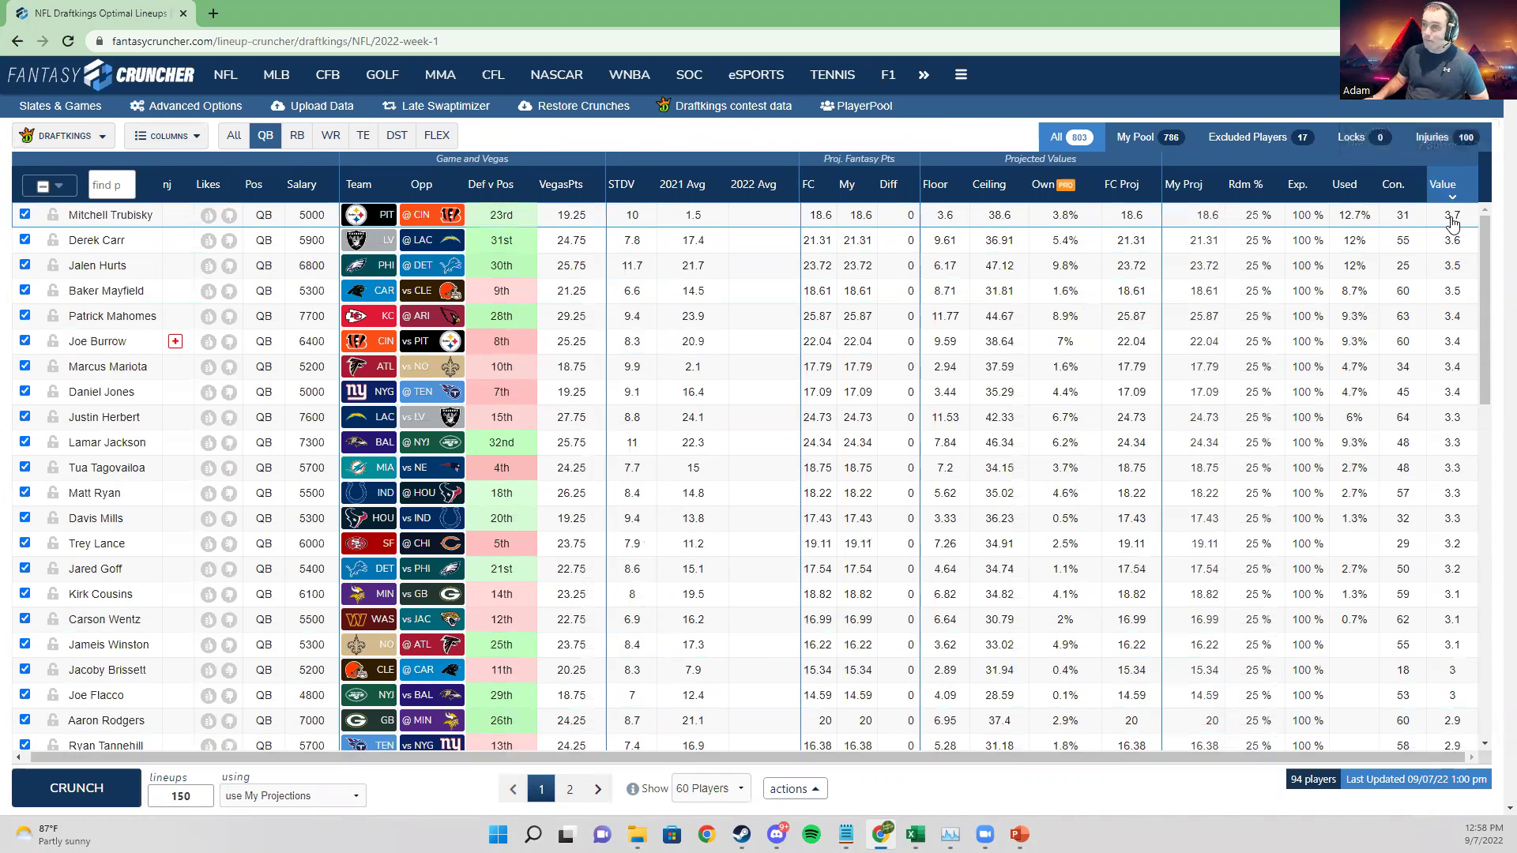
{"action": "left_click", "coordinate": [1202, 217]}
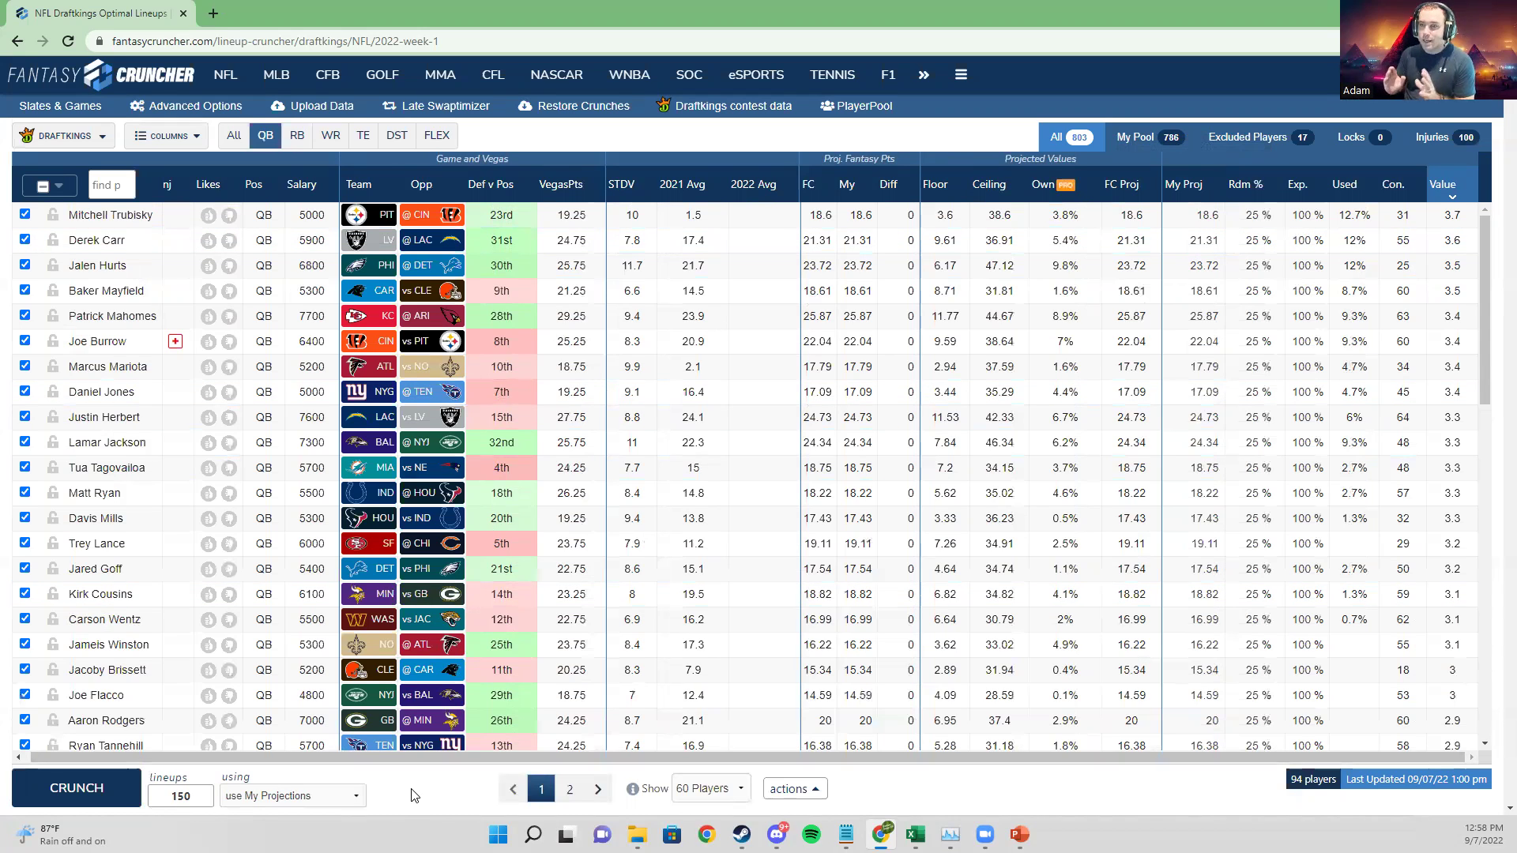
Step: Scroll down to the Crunch_4 lineup cards, topped by a 172.01-point lineup
{"action": "scroll", "coordinate": [415, 790], "scroll_direction": "down", "scroll_amount": 1}
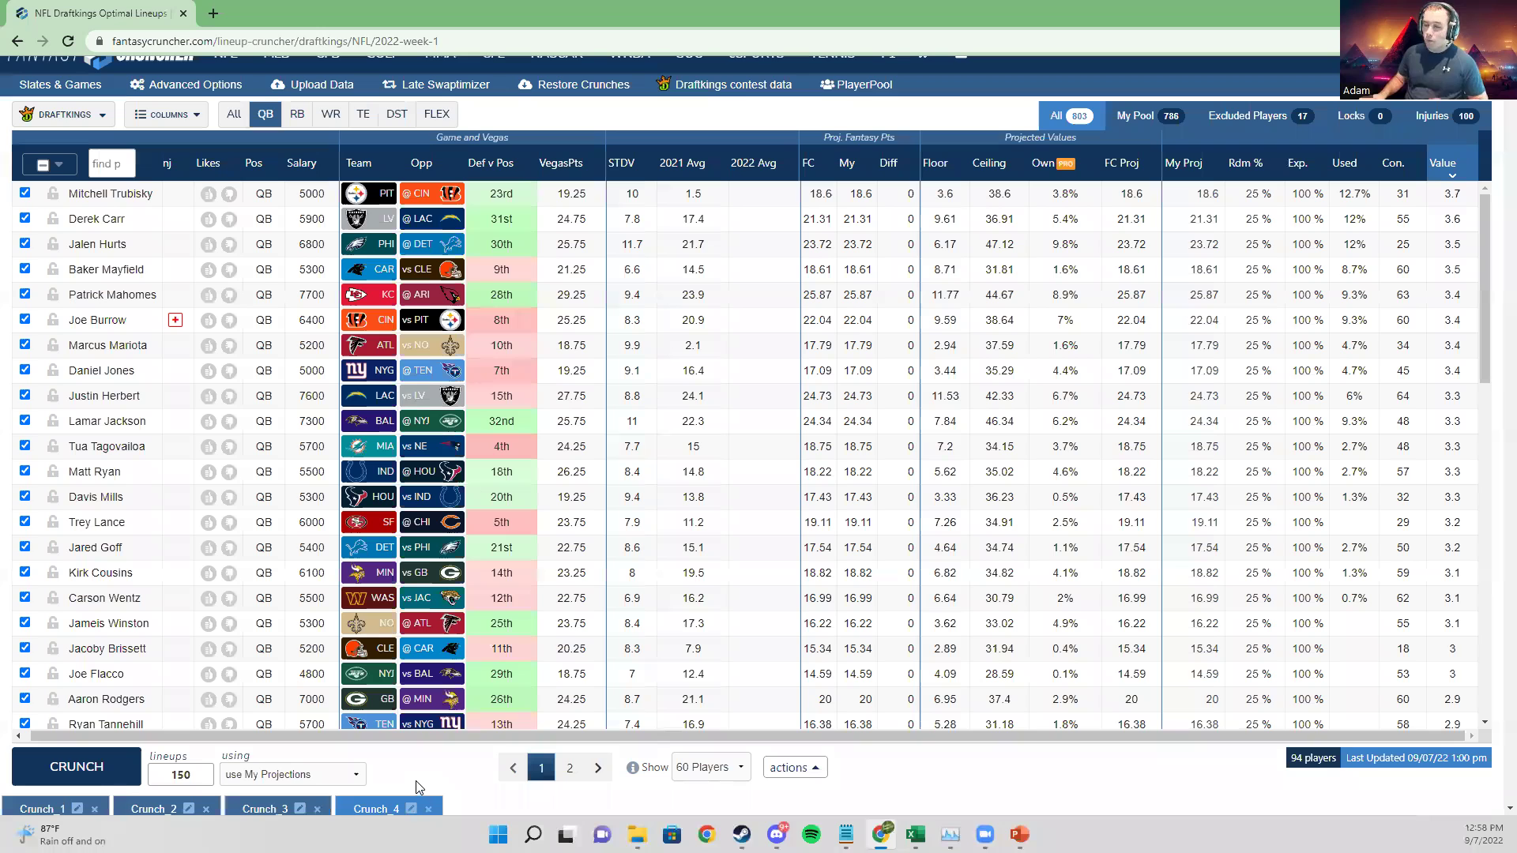
{"action": "scroll", "coordinate": [419, 788], "scroll_direction": "down", "scroll_amount": 5}
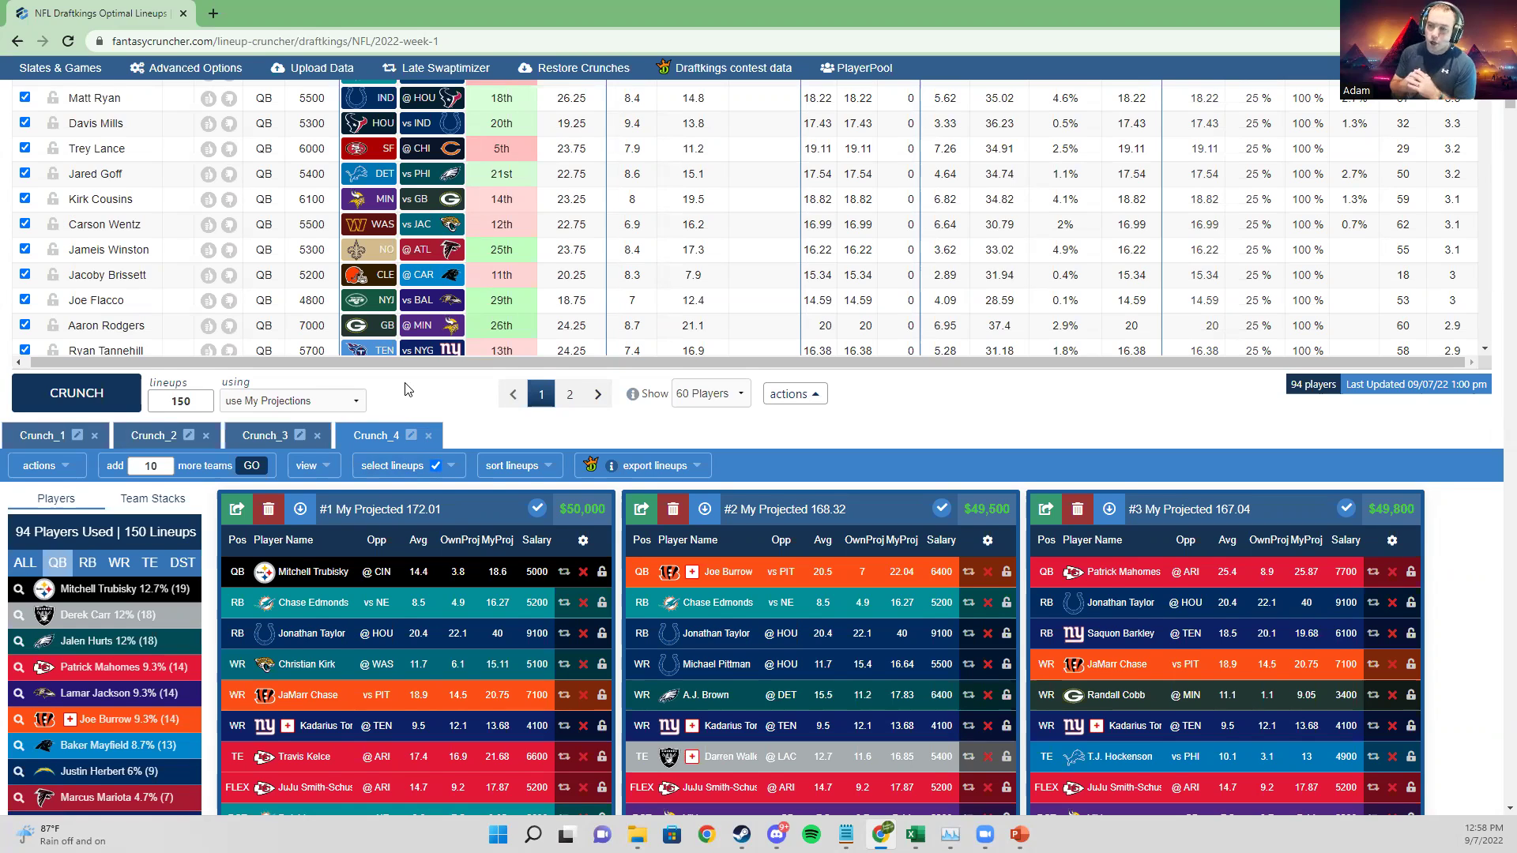
{"action": "scroll", "coordinate": [408, 389], "scroll_direction": "down", "scroll_amount": 2}
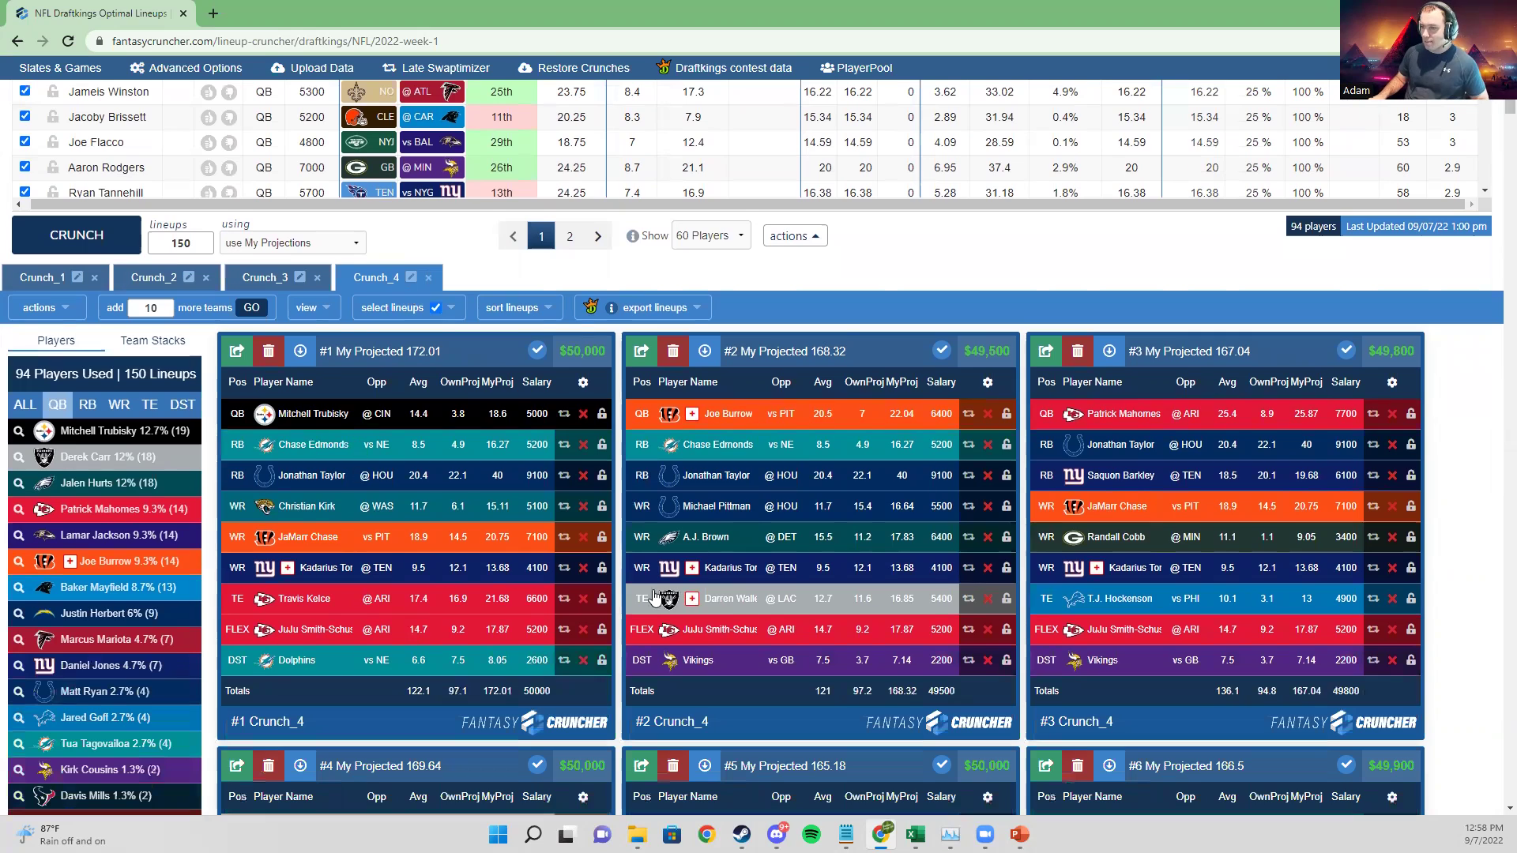